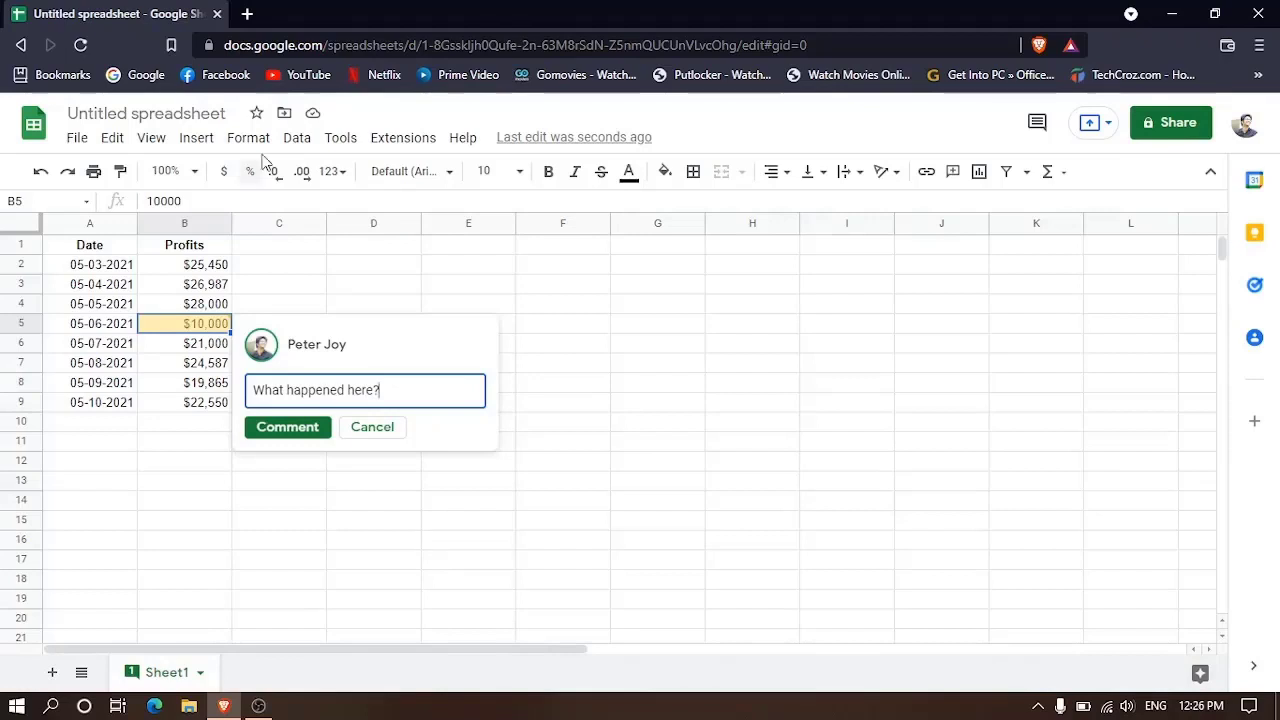
# Step: Post the comment "What happened here?" on cell B5
pyautogui.click(268, 427)
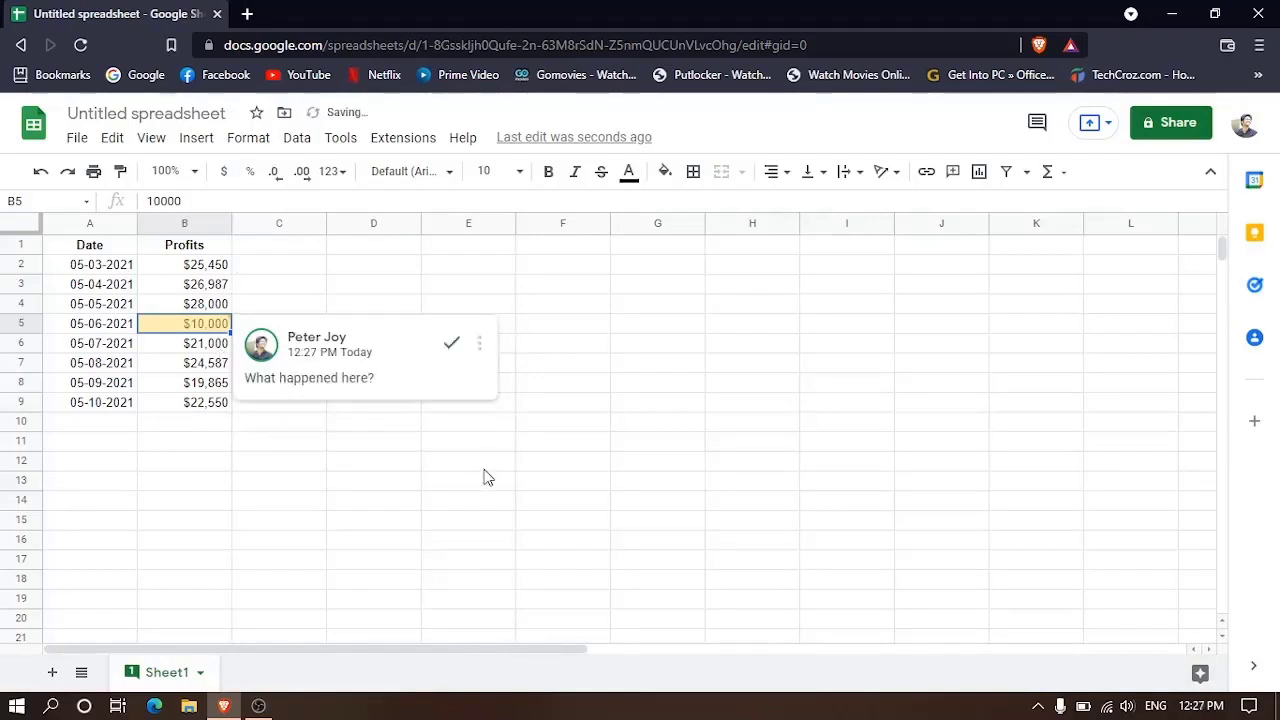
pyautogui.moveTo(486, 462); pyautogui.dragTo(489, 483)
pyautogui.click(367, 447)
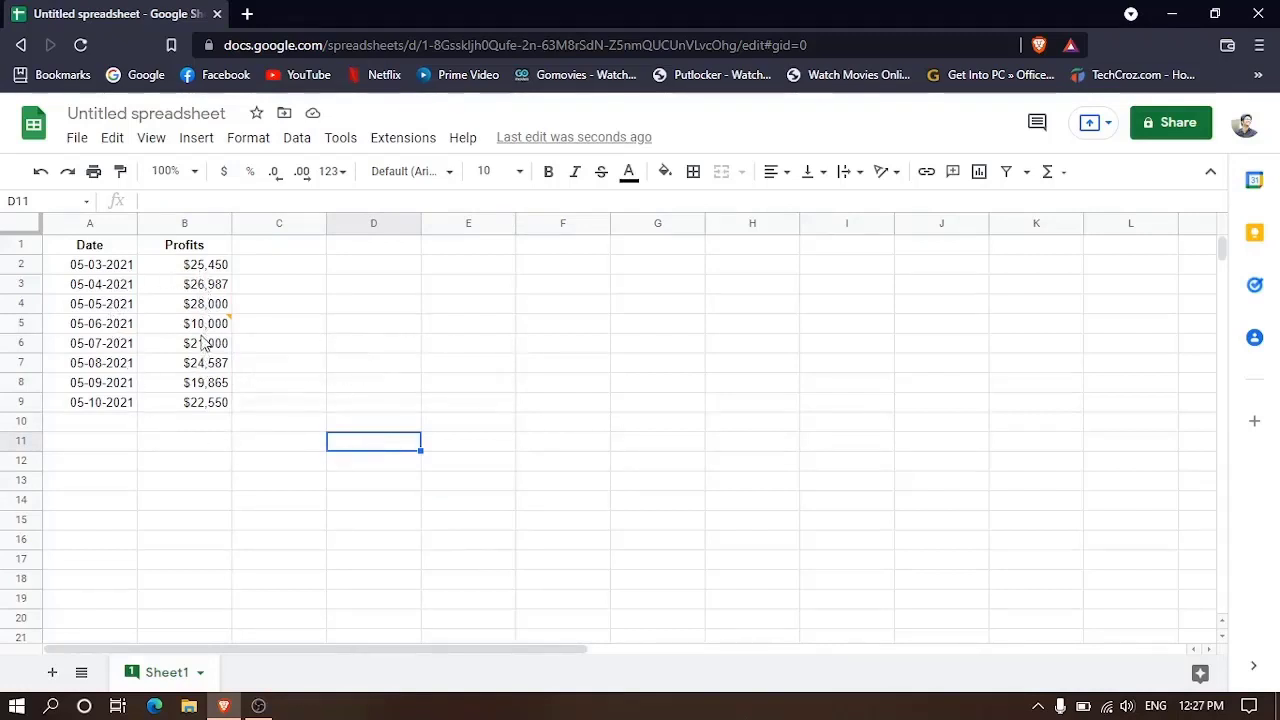
pyautogui.moveTo(203, 333)
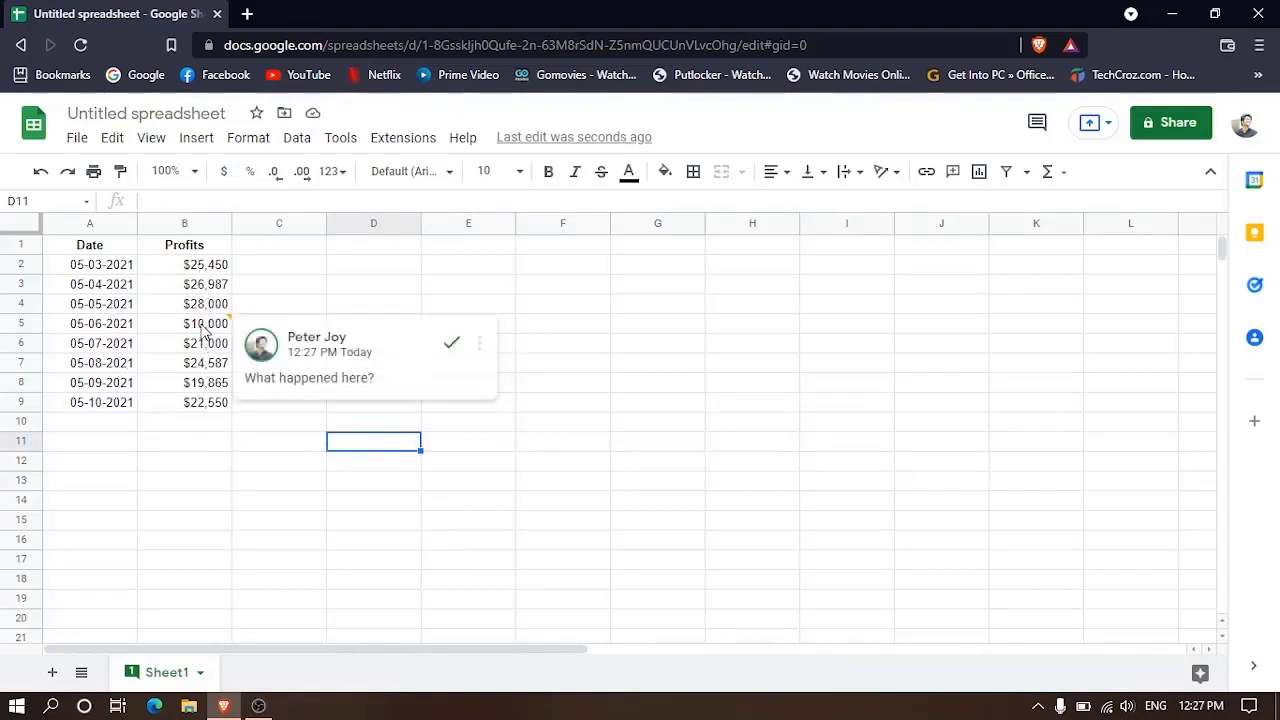
pyautogui.rightClick(203, 333)
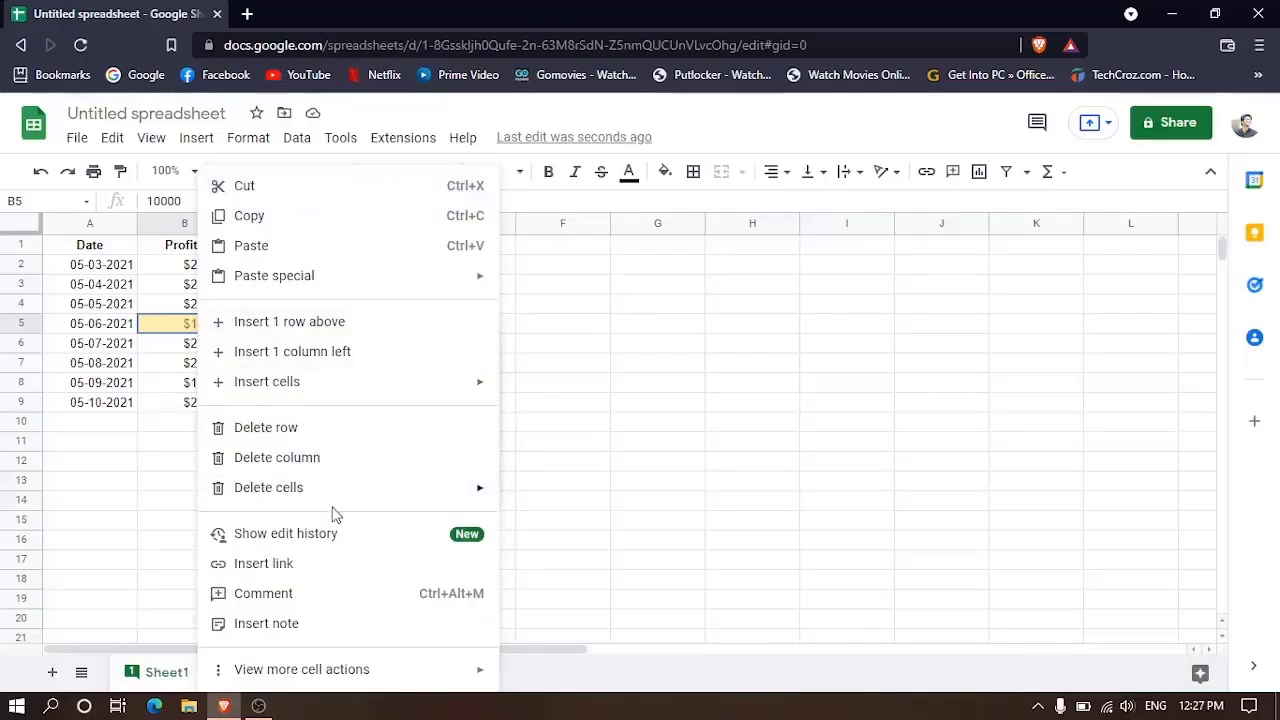
pyautogui.click(106, 500)
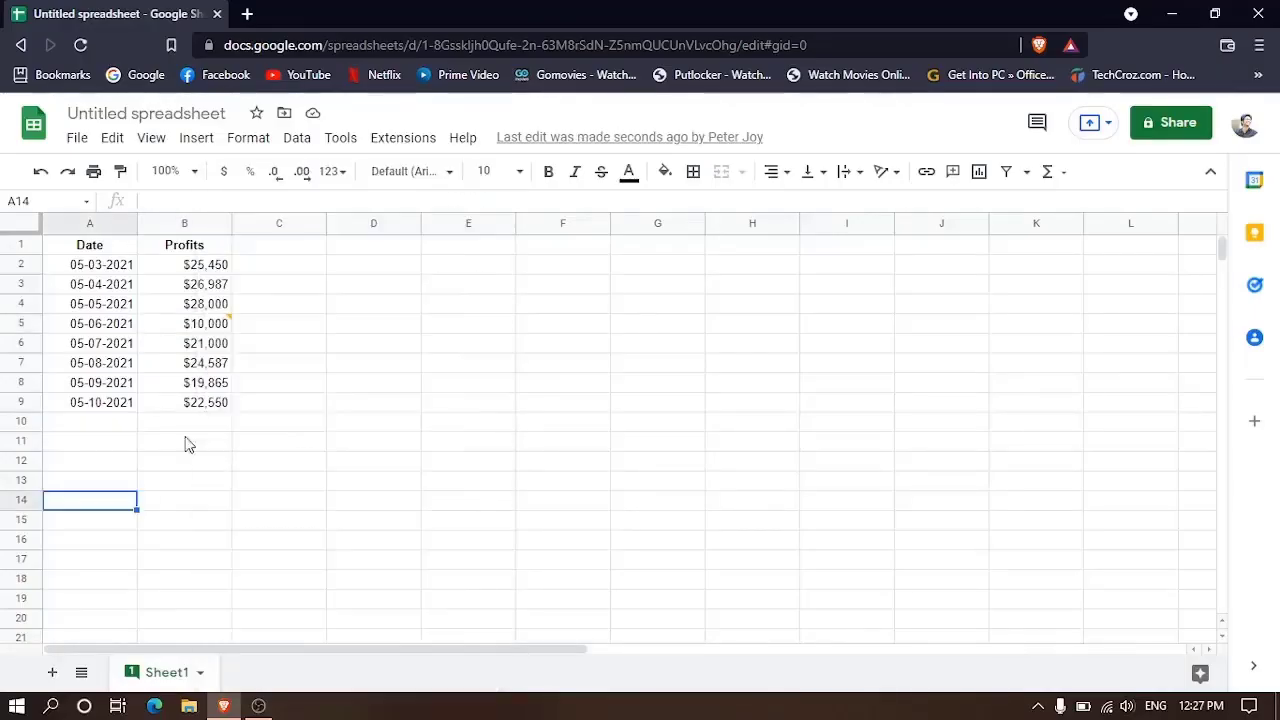
# Step: Edit the comment on cell B5, adding a mention of the contact's e-mail address after "What happened here?"
pyautogui.click(219, 329)
pyautogui.click(480, 345)
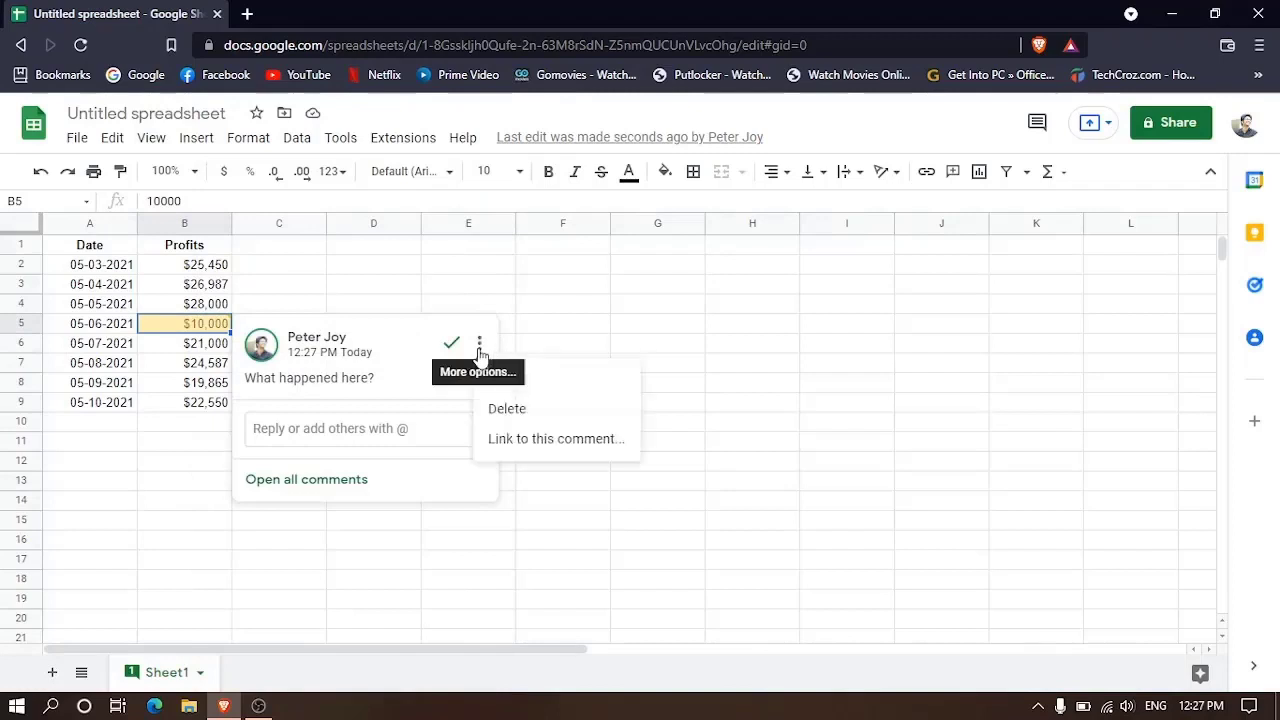
pyautogui.click(505, 381)
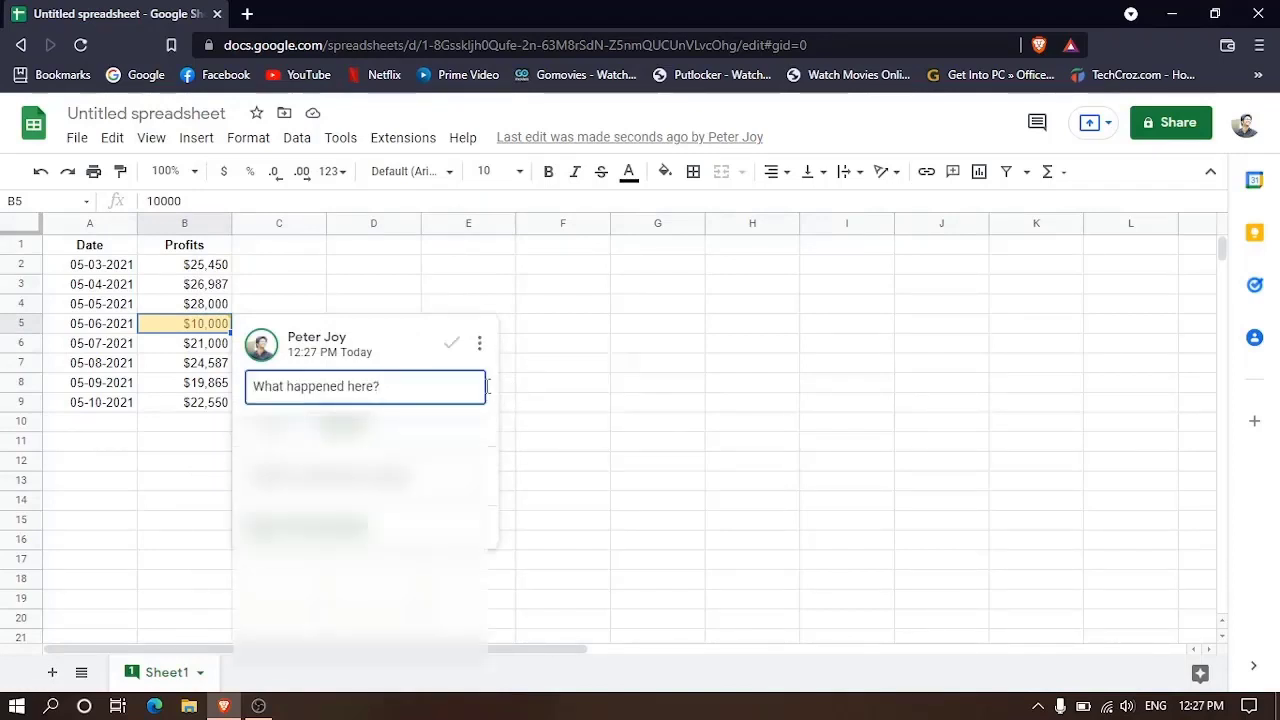
pyautogui.write('+')
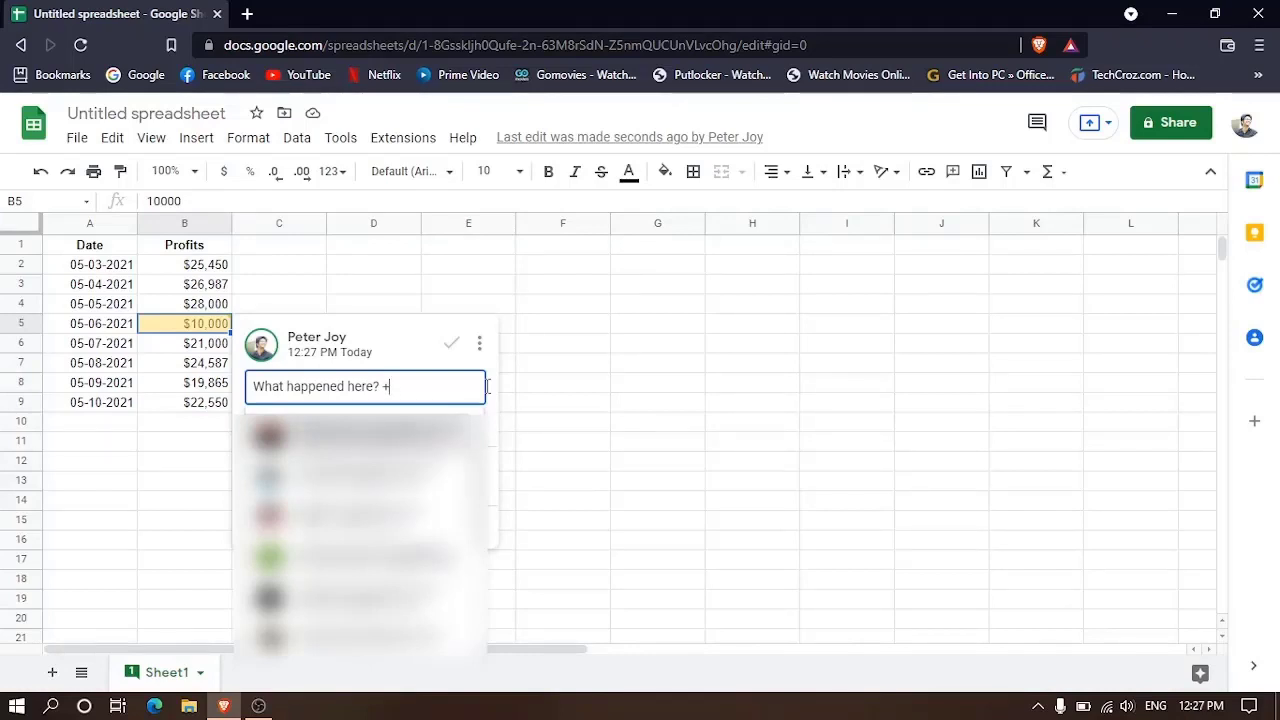
pyautogui.write('peter')
pyautogui.press('Return')
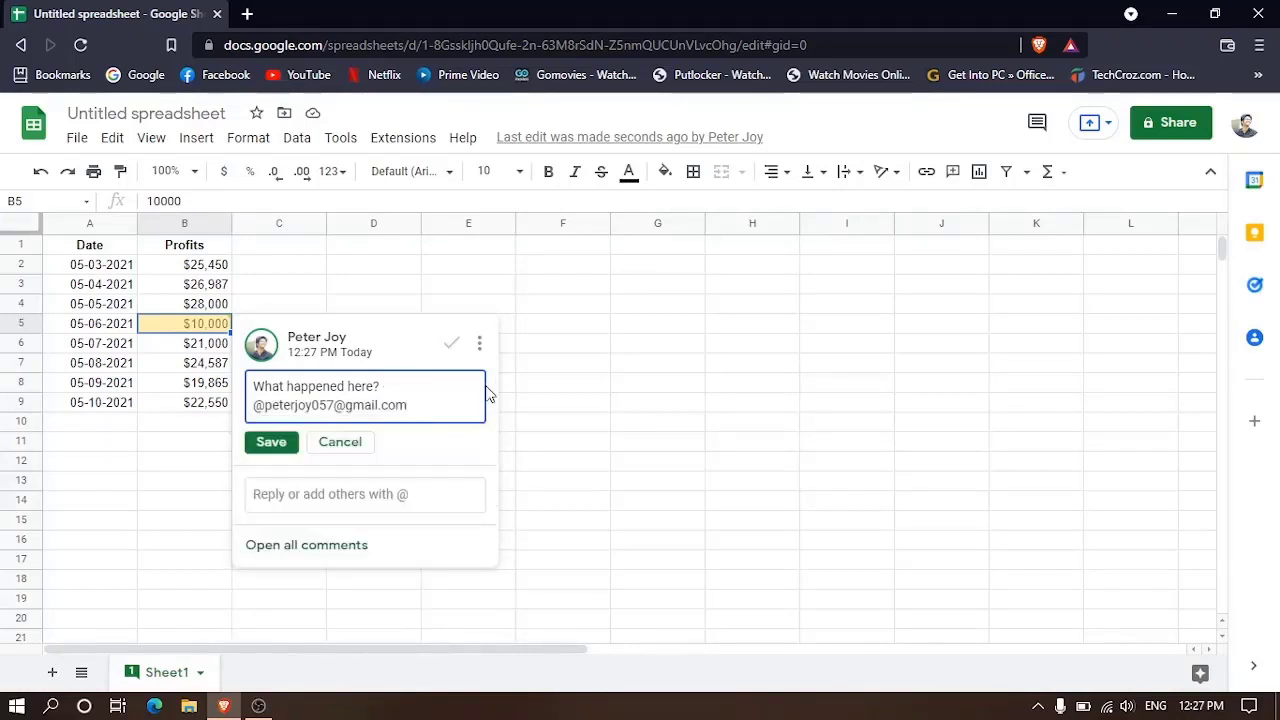
# Step: Save the edited comment and share the file with the mentioned person, giving Comment access
pyautogui.click(271, 442)
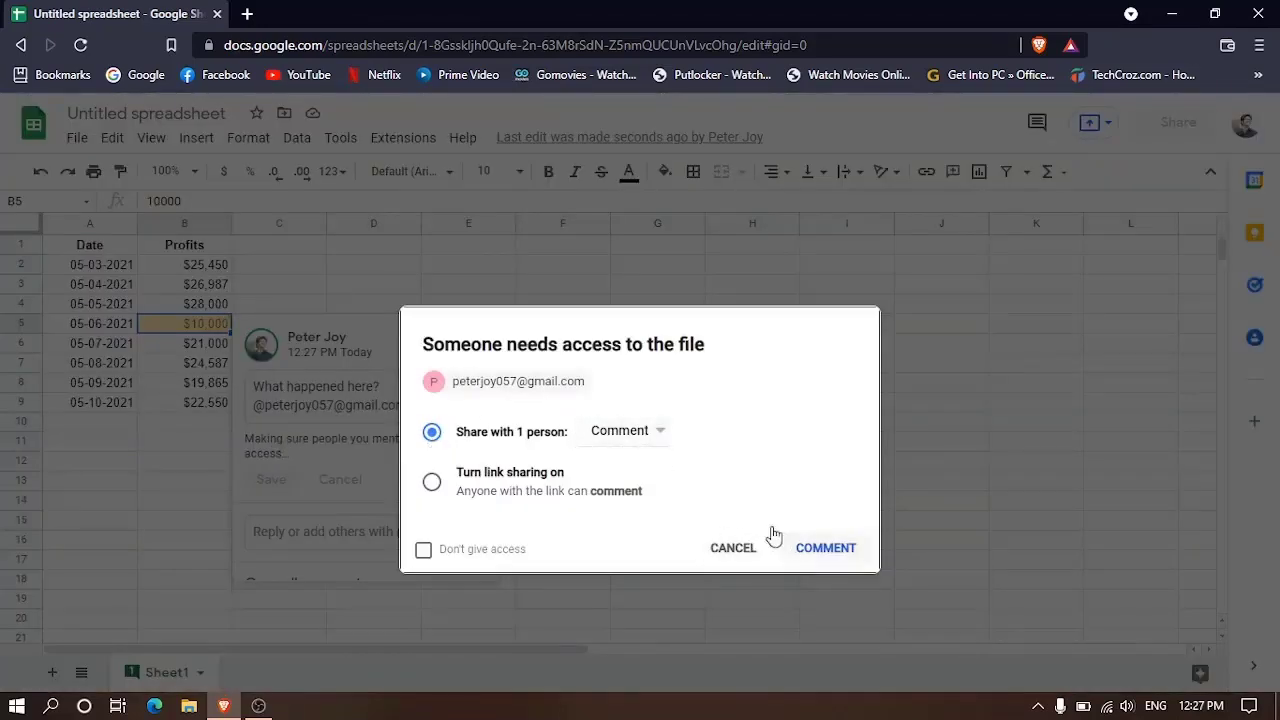
pyautogui.click(803, 548)
pyautogui.click(760, 520)
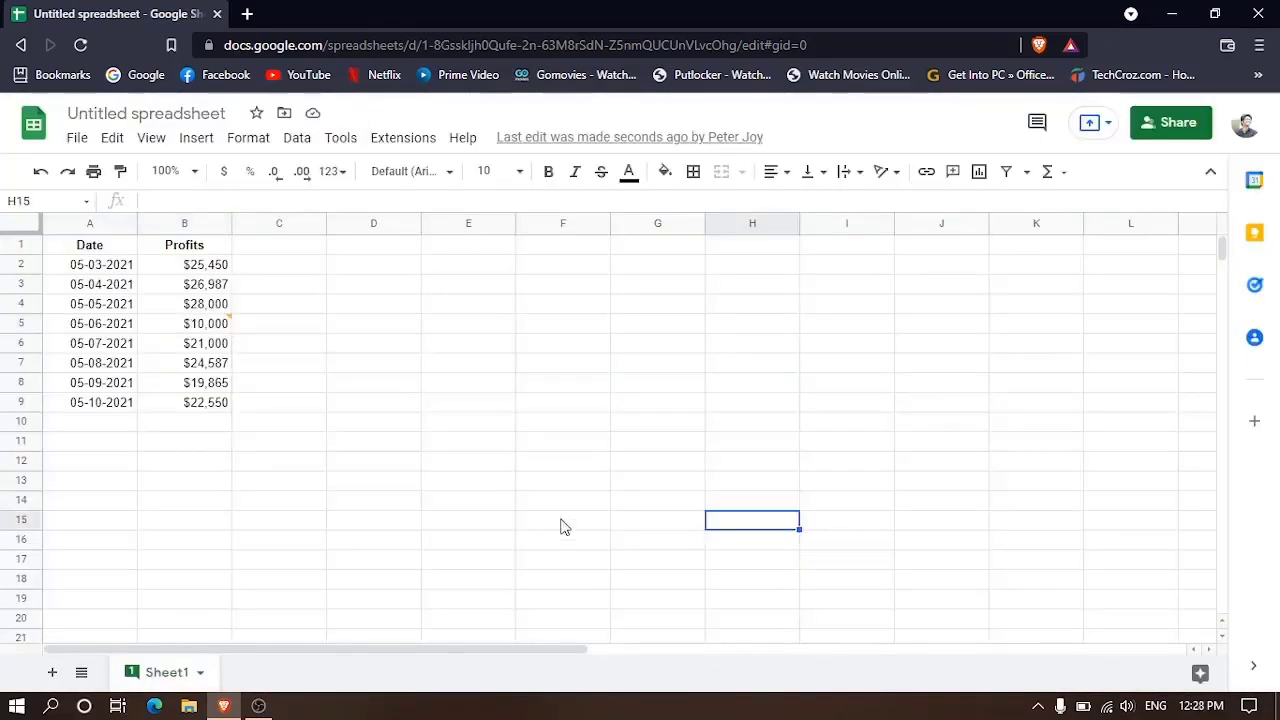
# Step: Show the edit history of cell B5 and examine its most recent change
pyautogui.click(166, 333)
pyautogui.rightClick(166, 333)
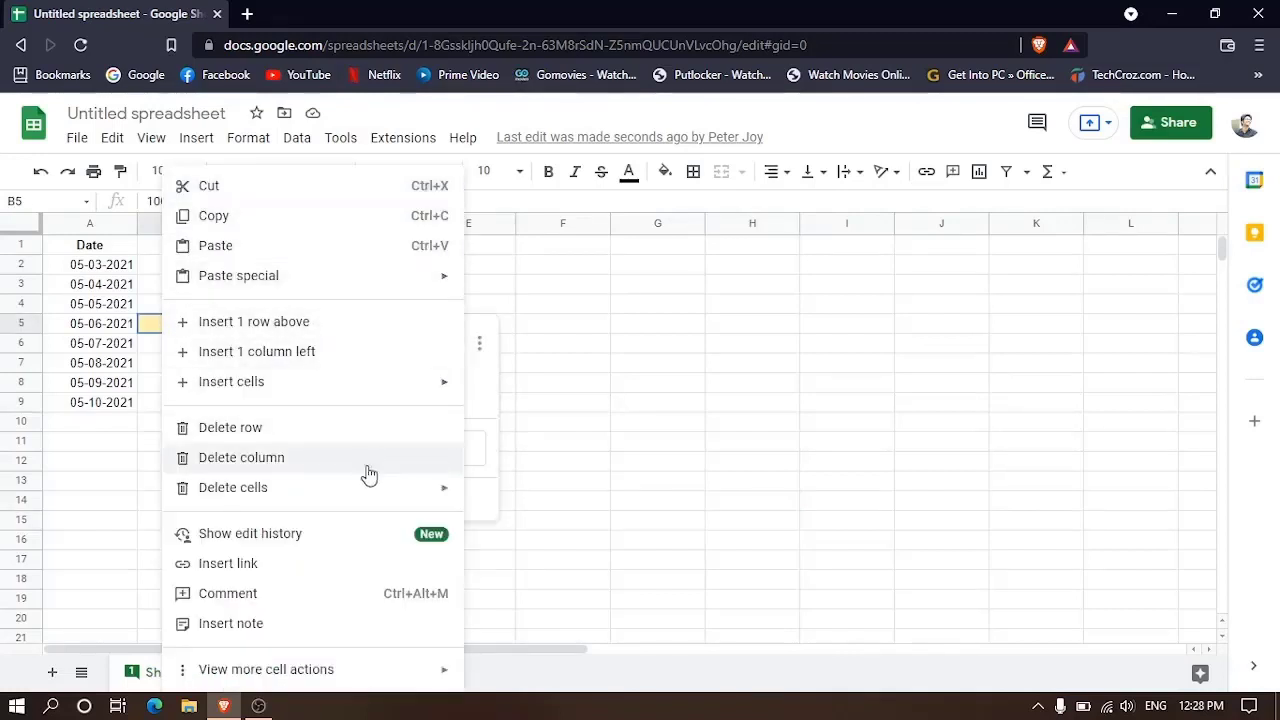
pyautogui.click(388, 541)
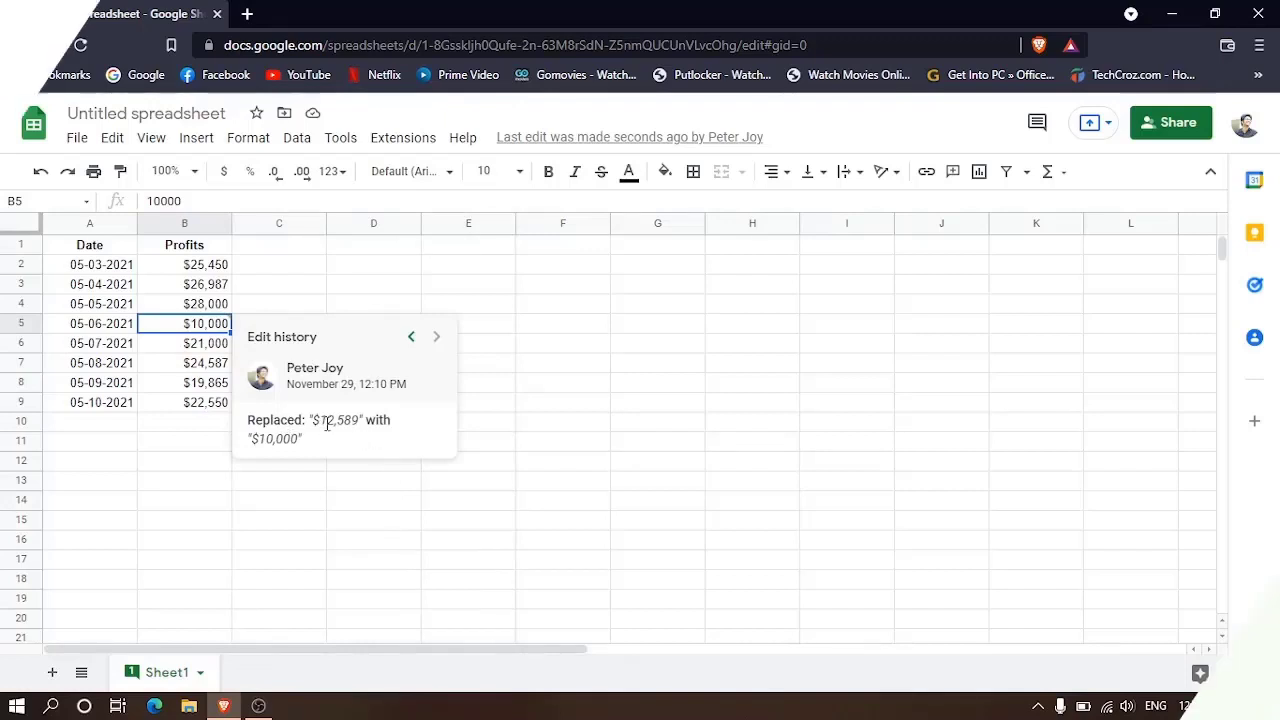
pyautogui.doubleClick(320, 424)
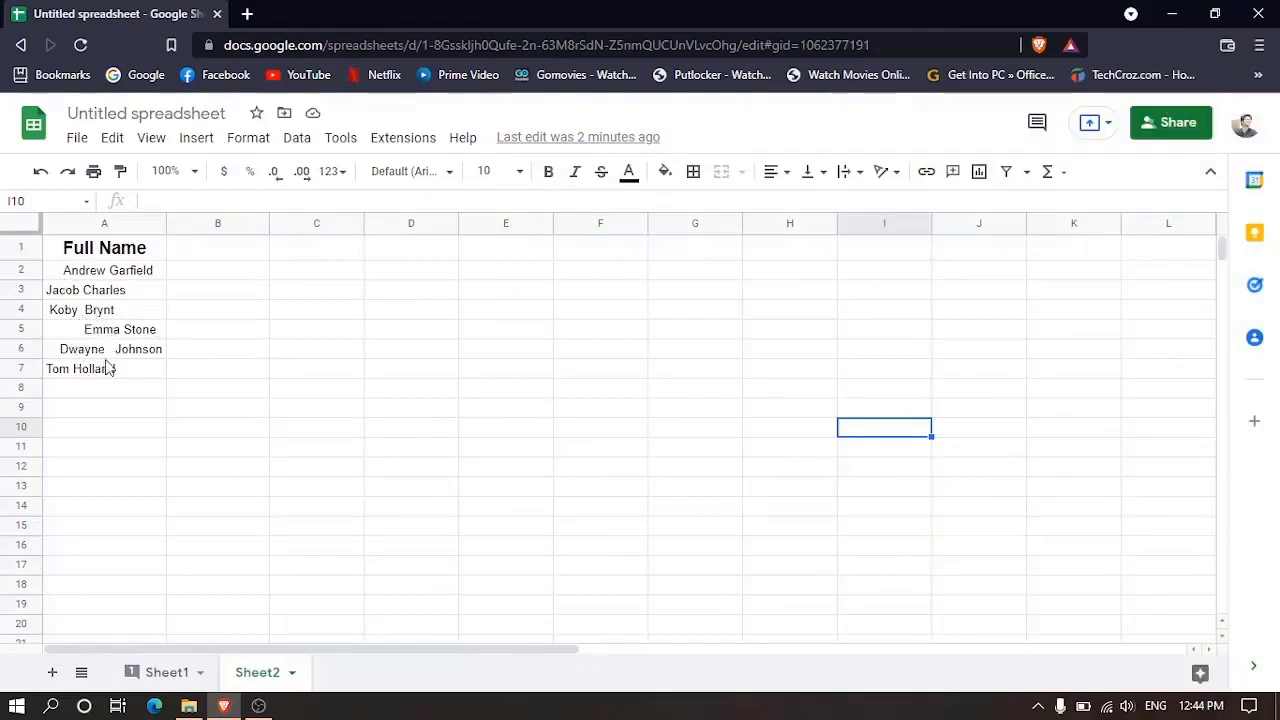
# Step: Enter the formula =TRIM(A2) in cell B2 of Sheet2 to strip the extra spaces from the first full name
pyautogui.click(195, 279)
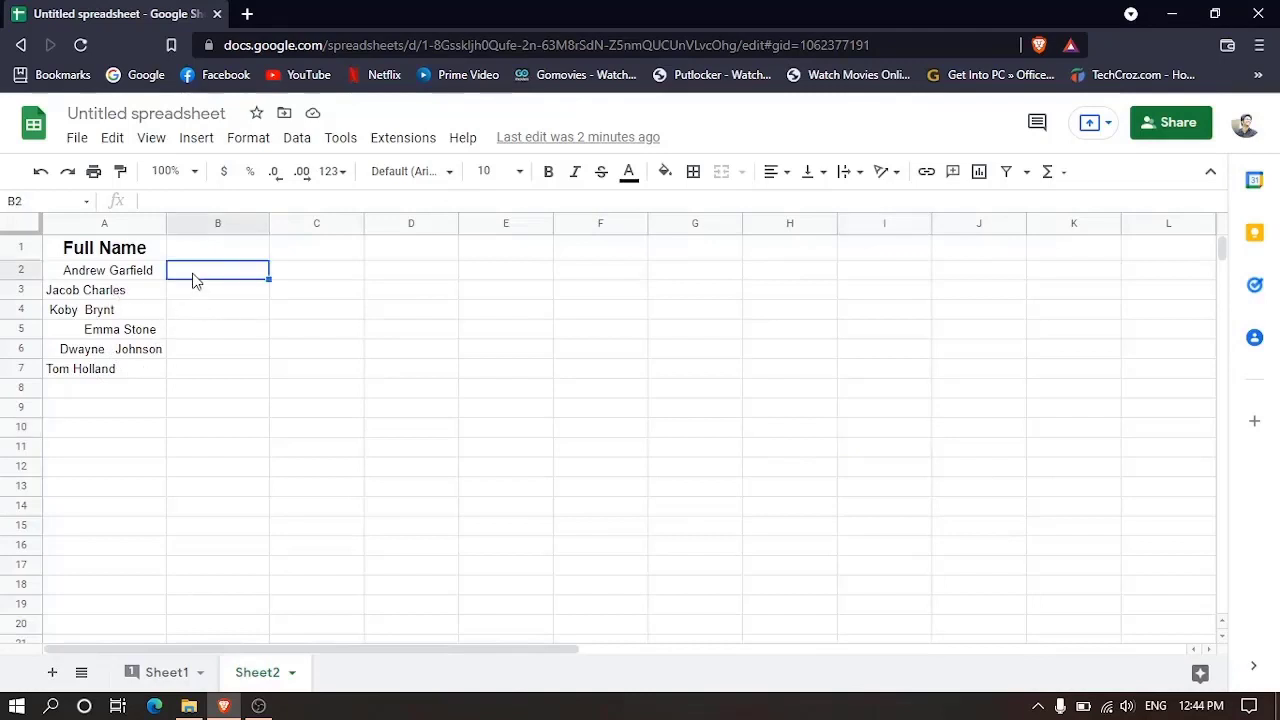
pyautogui.write('=')
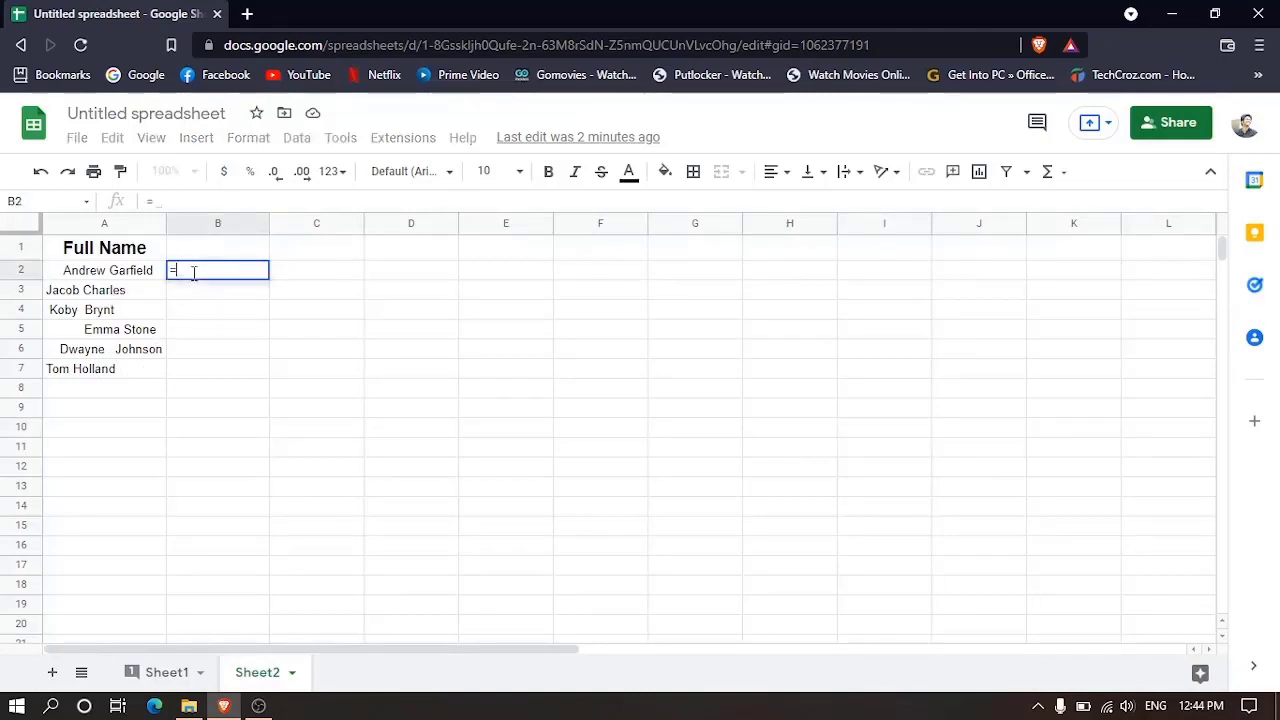
pyautogui.write('trim')
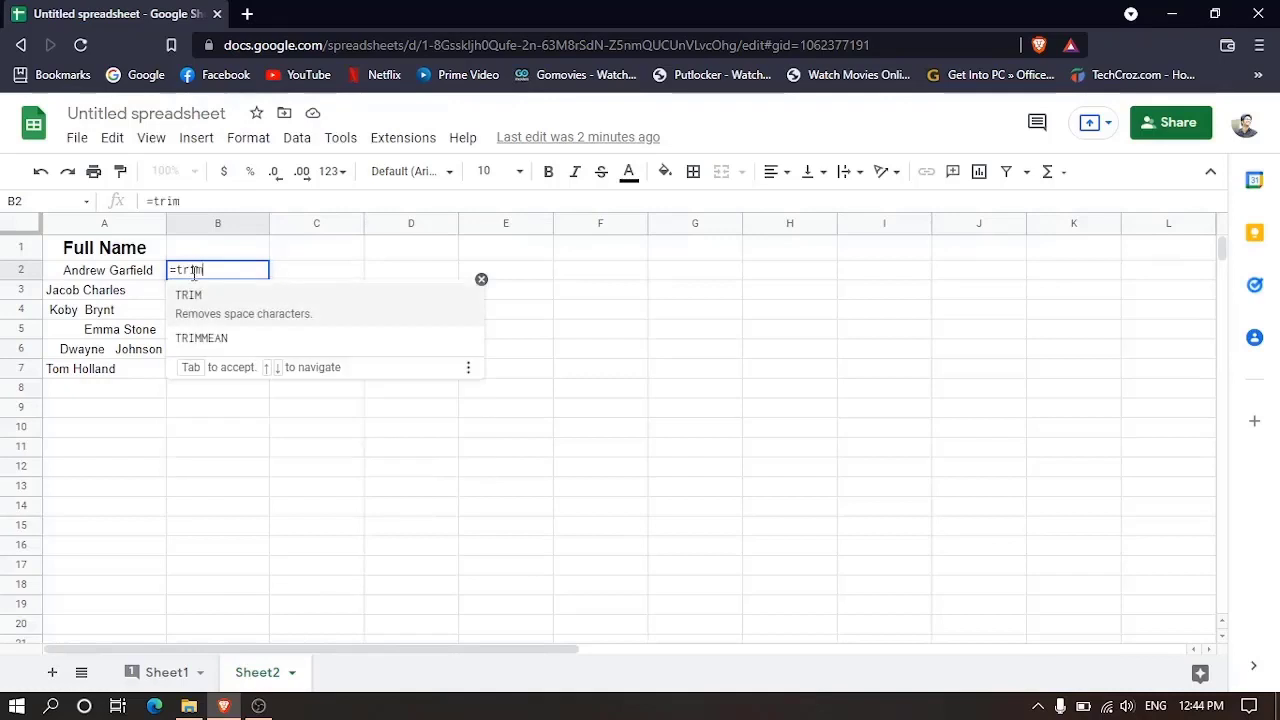
pyautogui.write('(')
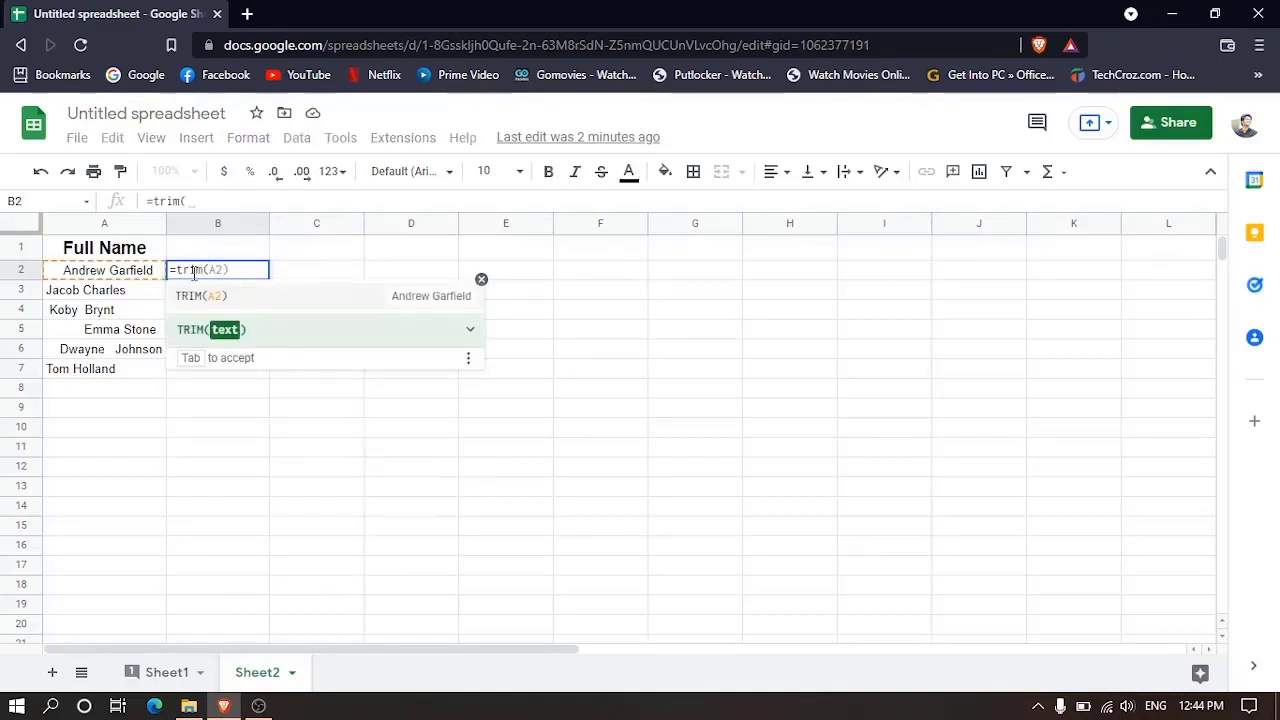
pyautogui.press('Tab')
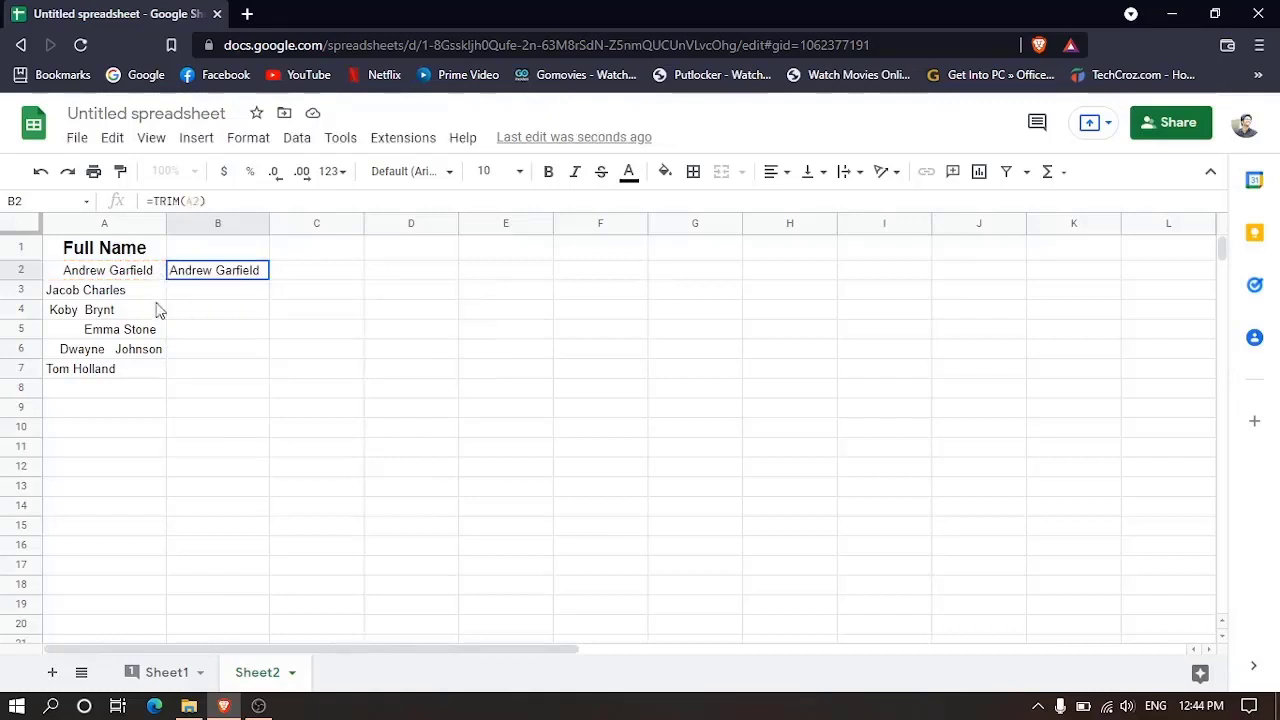
pyautogui.click(281, 332)
# Step: Fill the TRIM formula from B2 down through B7 for the remaining names
pyautogui.click(255, 273)
pyautogui.moveTo(267, 279); pyautogui.dragTo(269, 372)
pyautogui.click(346, 335)
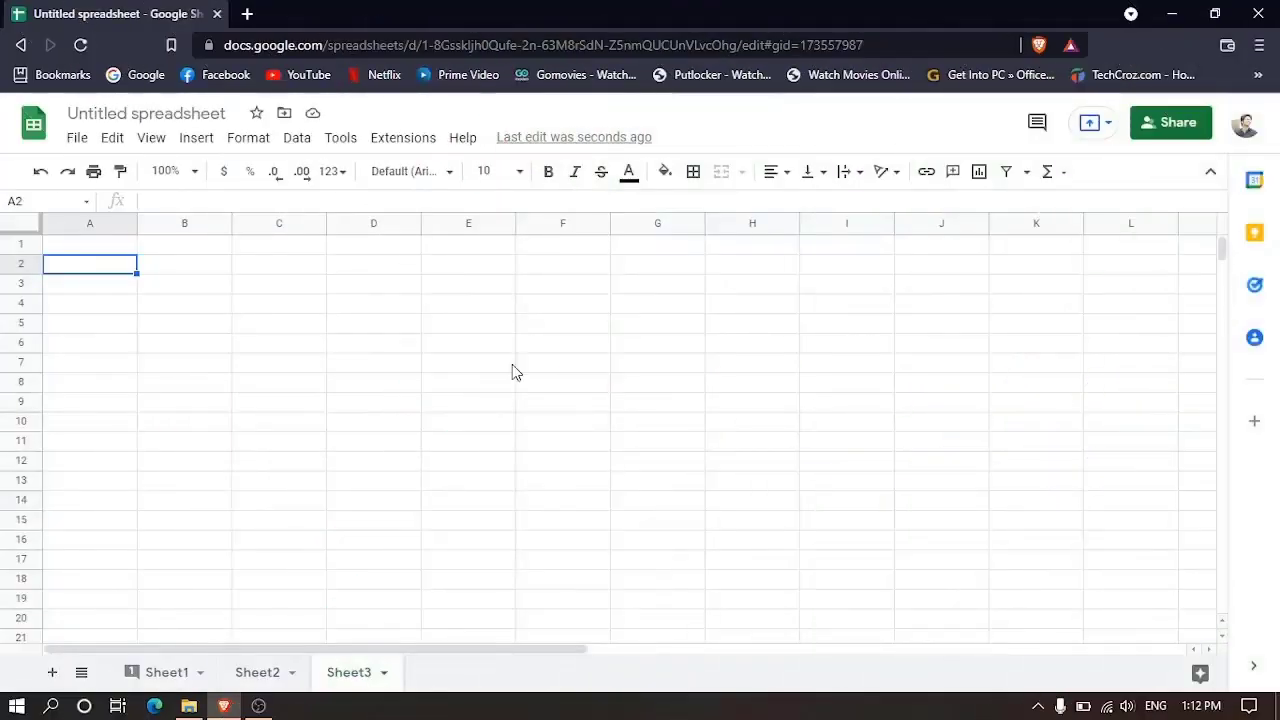
# Step: Enter the text "Hey how are you doing?" in cell A2 of Sheet3
pyautogui.write('He')
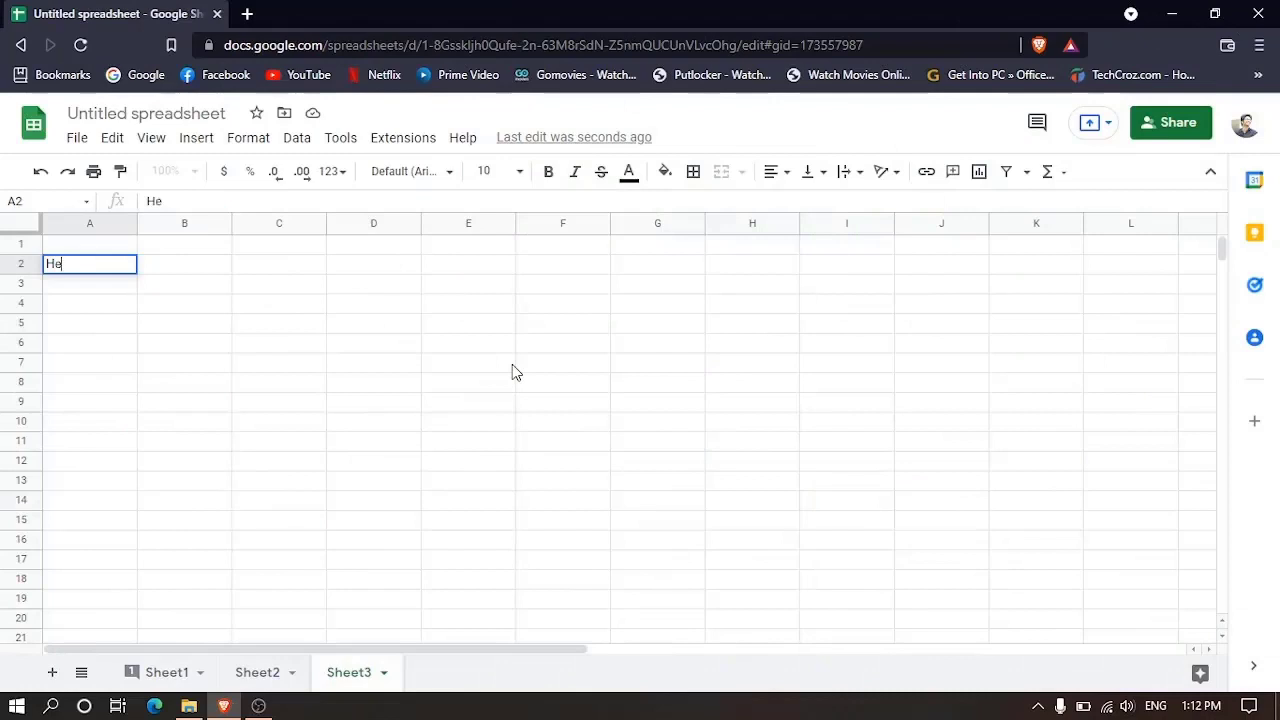
pyautogui.write('y how are you doing?')
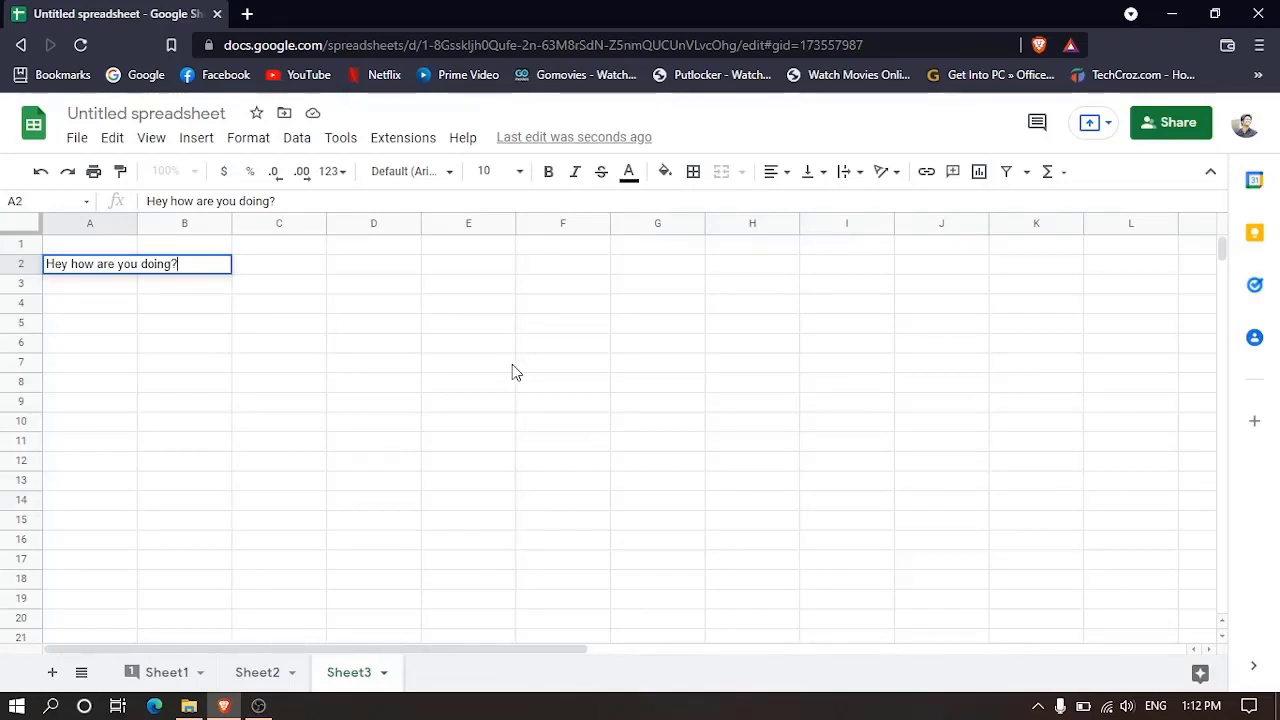
pyautogui.press('Return')
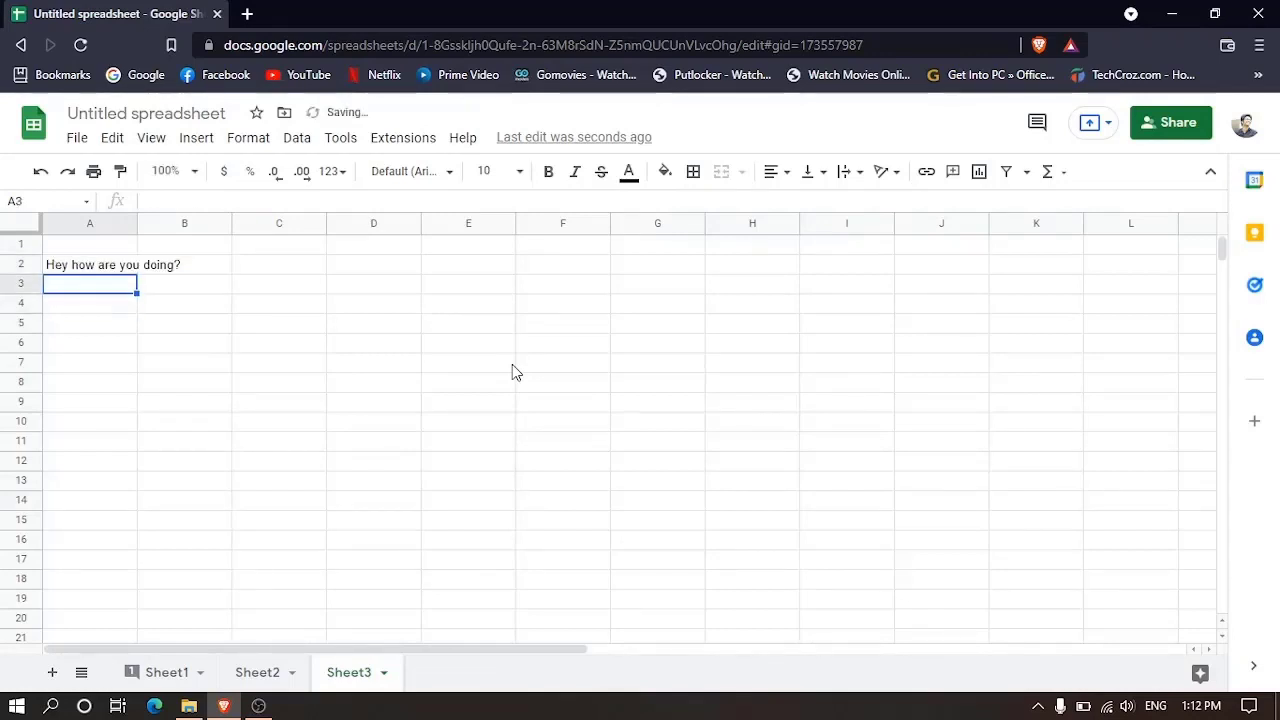
# Step: Merge cells A2:B2 so the sentence sits in a single cell
pyautogui.press('Up')
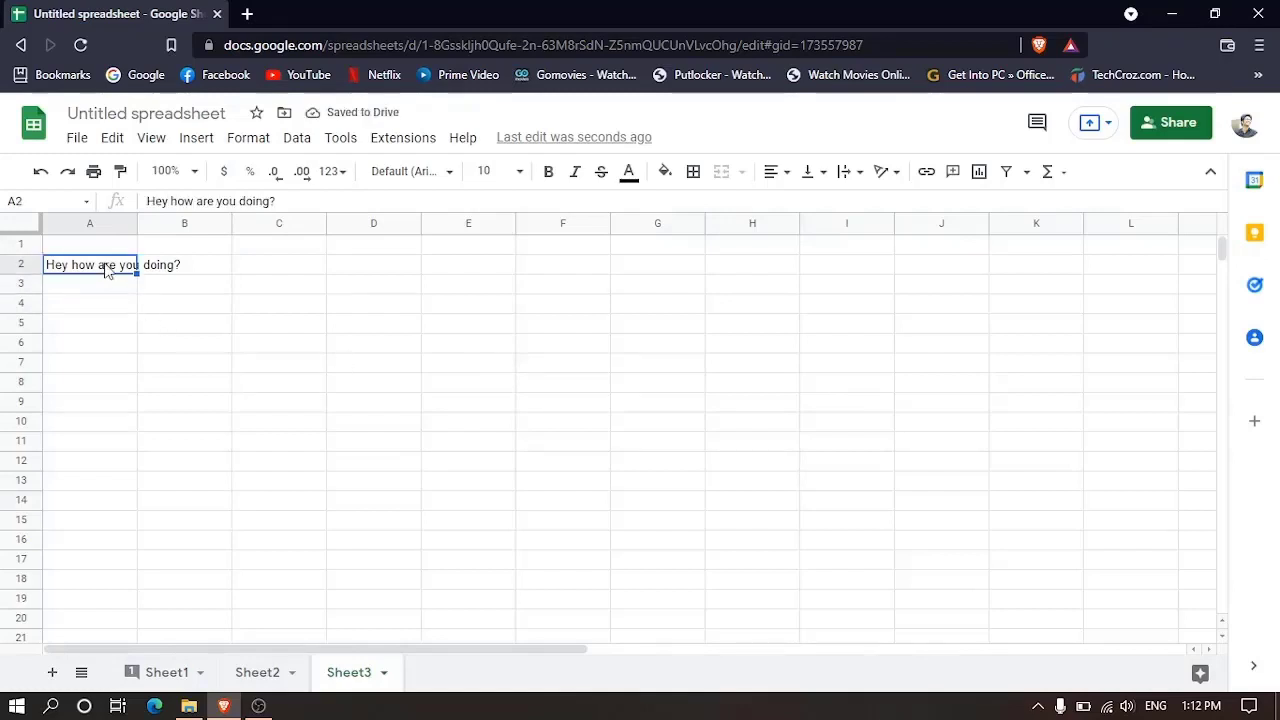
pyautogui.moveTo(106, 266); pyautogui.dragTo(157, 271)
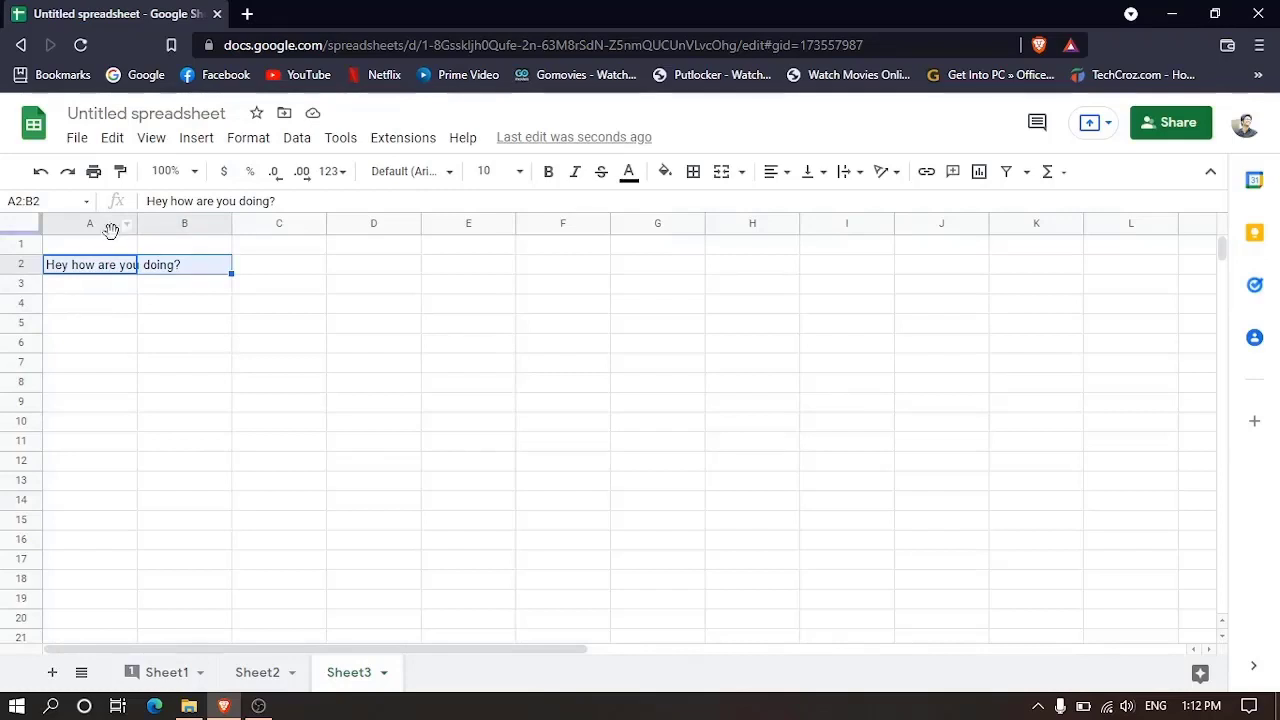
pyautogui.click(724, 173)
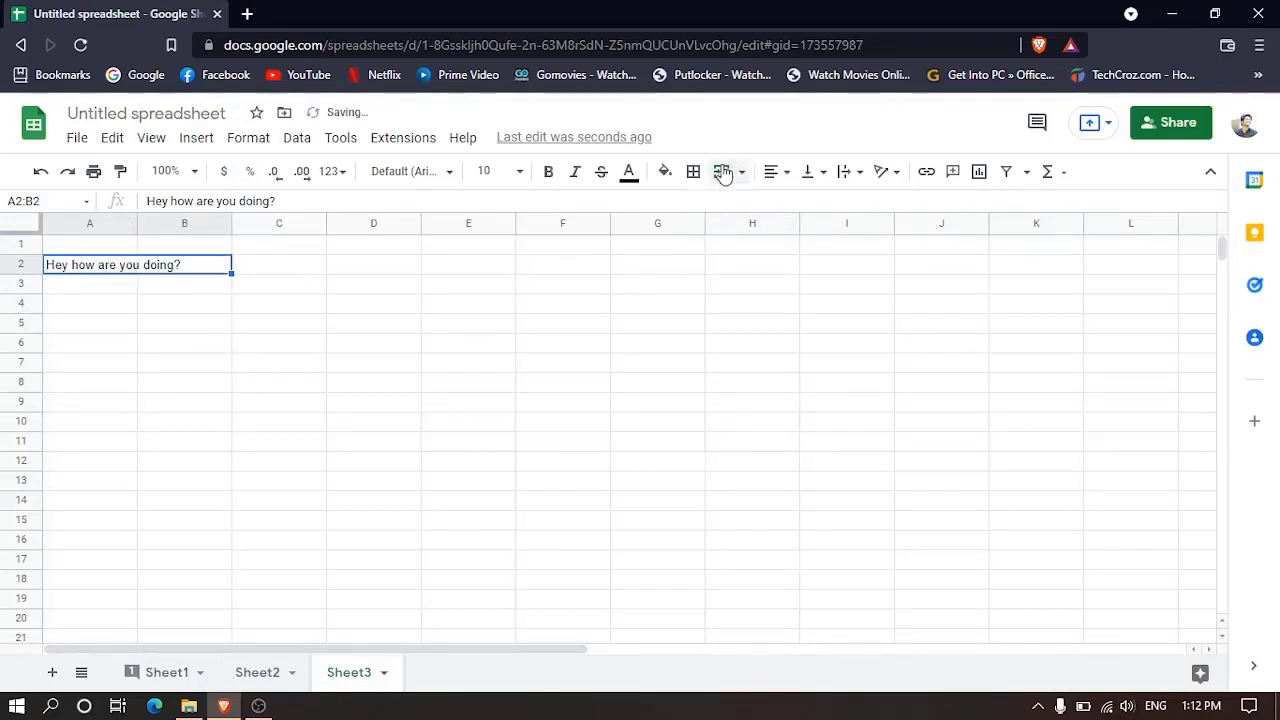
pyautogui.click(340, 368)
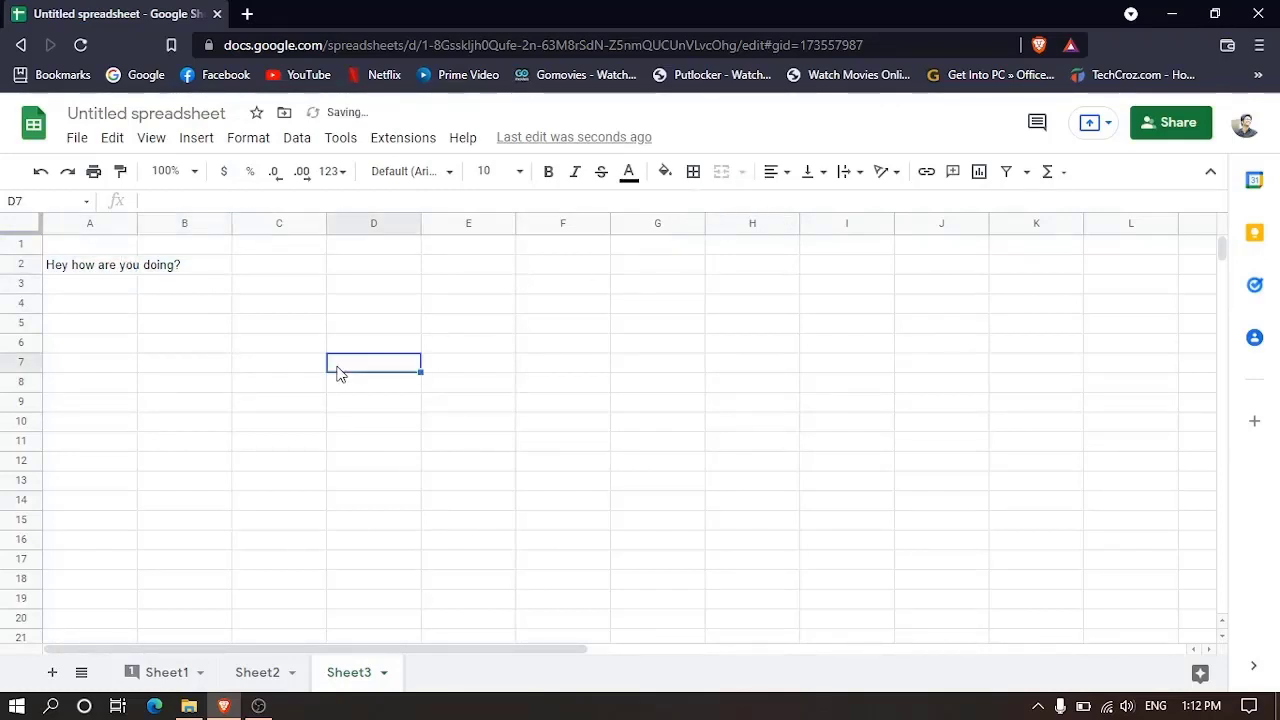
# Step: Center the text horizontally in the merged cell A2:B2
pyautogui.click(177, 268)
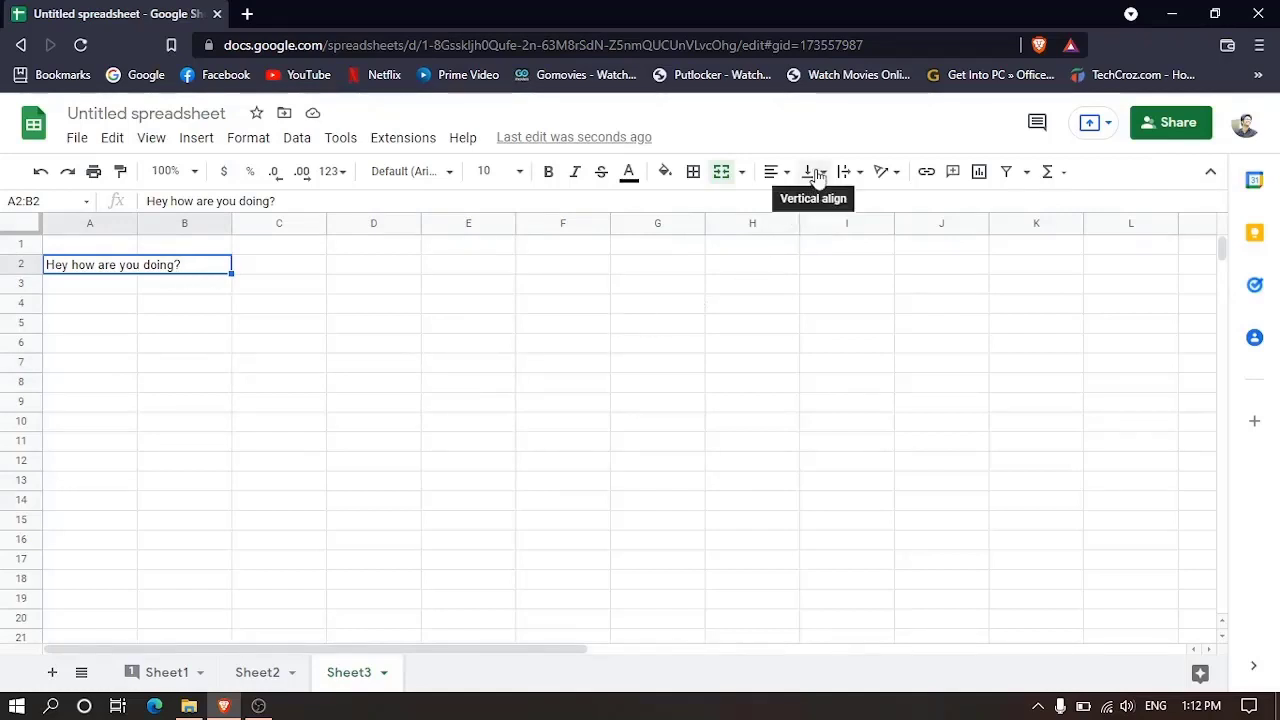
pyautogui.click(785, 172)
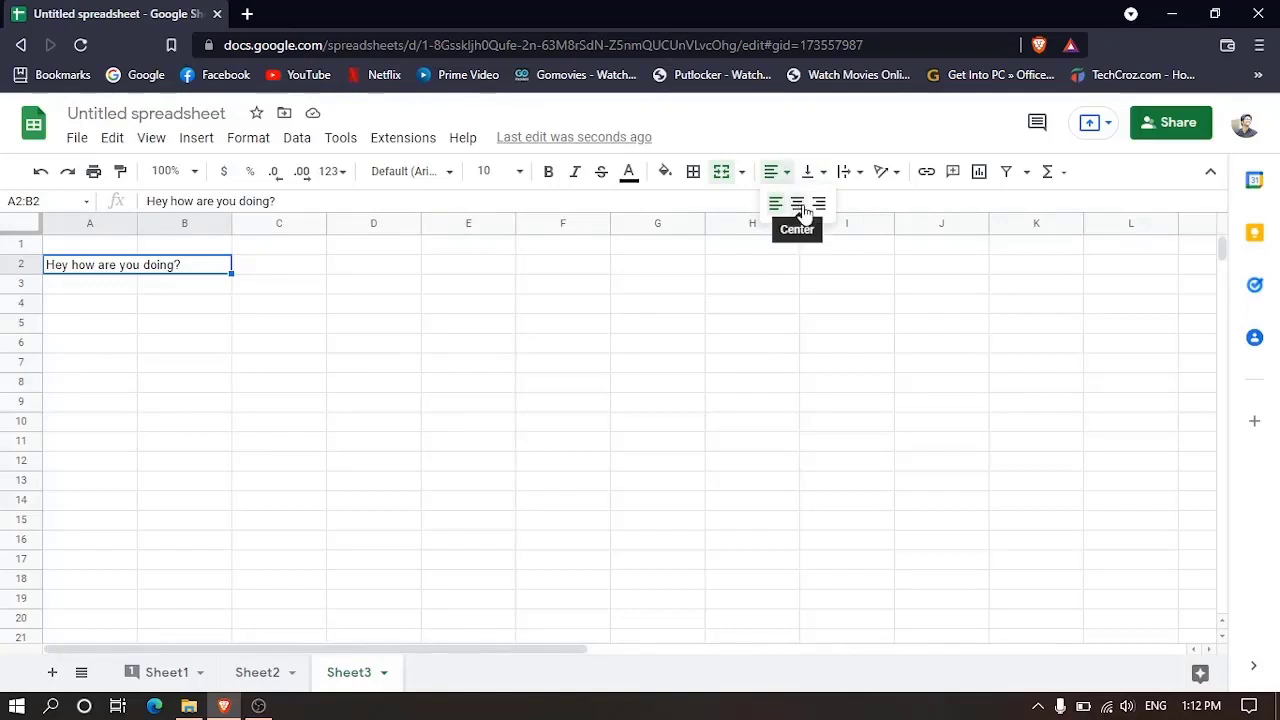
pyautogui.click(798, 204)
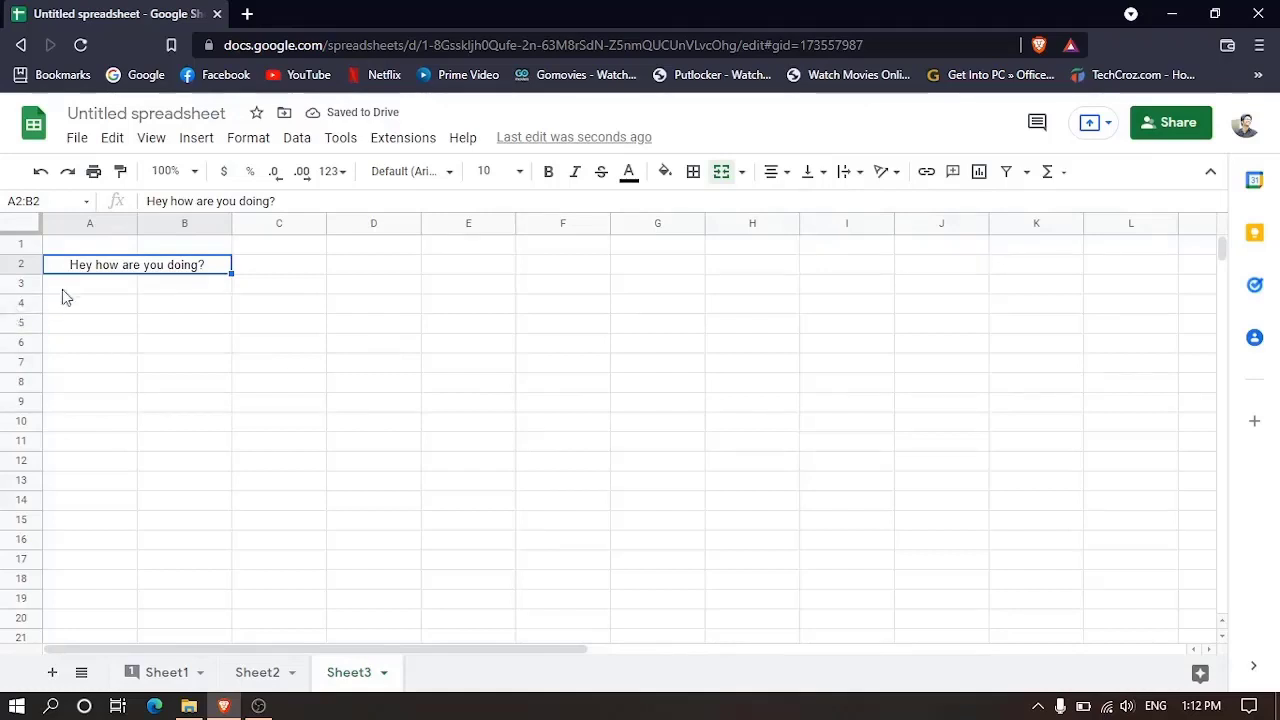
# Step: Make row 2 about three times as tall and align the merged cell's text vertically to the middle
pyautogui.moveTo(29, 270); pyautogui.dragTo(33, 313)
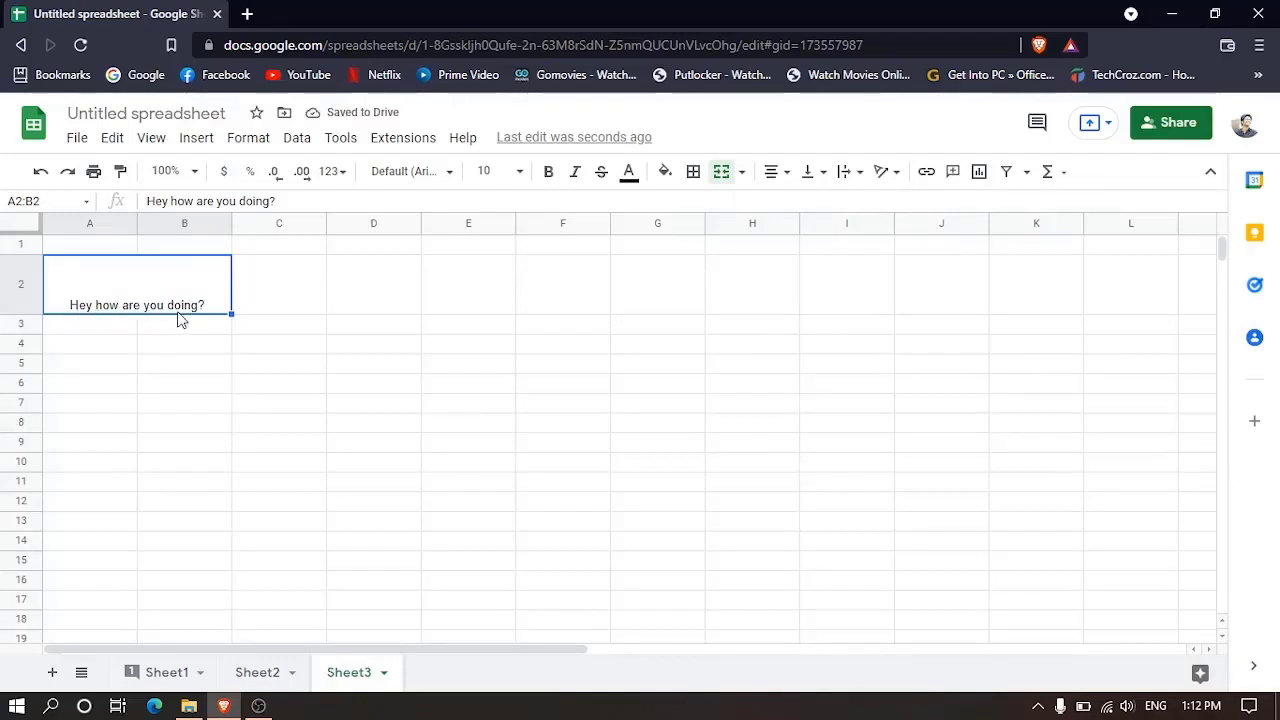
pyautogui.click(810, 171)
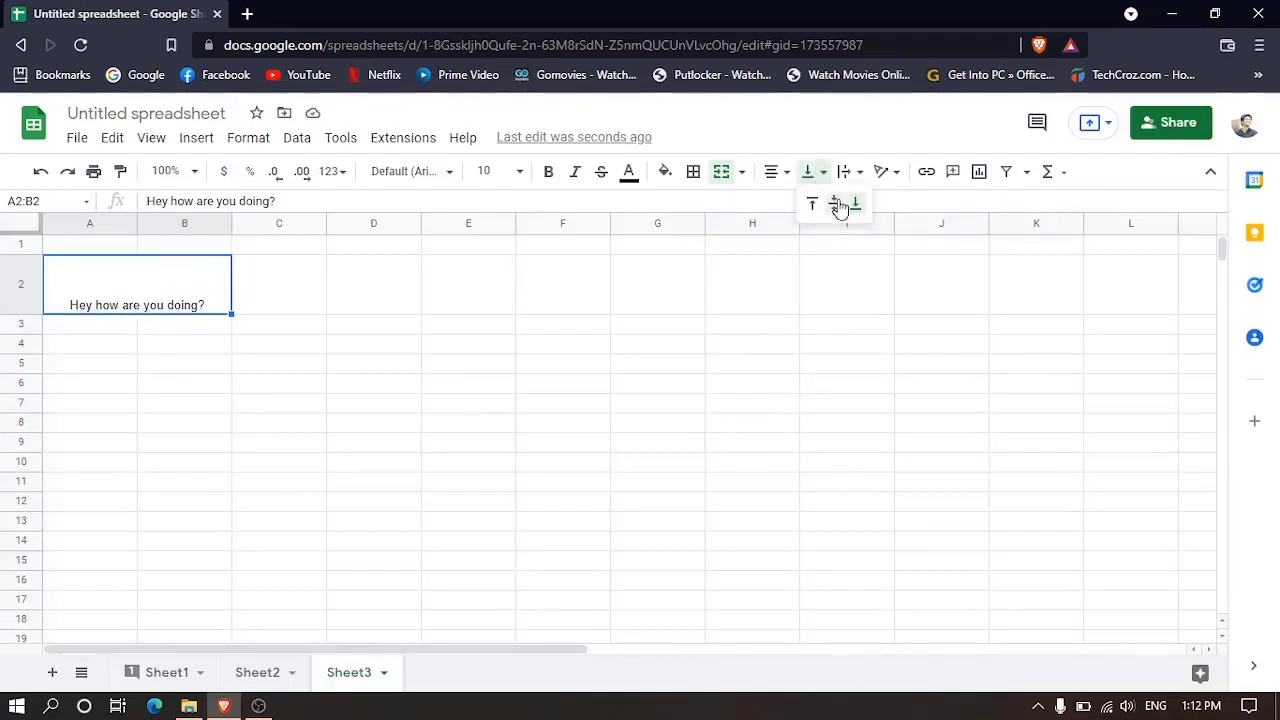
pyautogui.click(838, 204)
# Step: Enter the text "hey how are you doing" in cell A4 of Sheet3
pyautogui.click(134, 344)
pyautogui.write('how re')
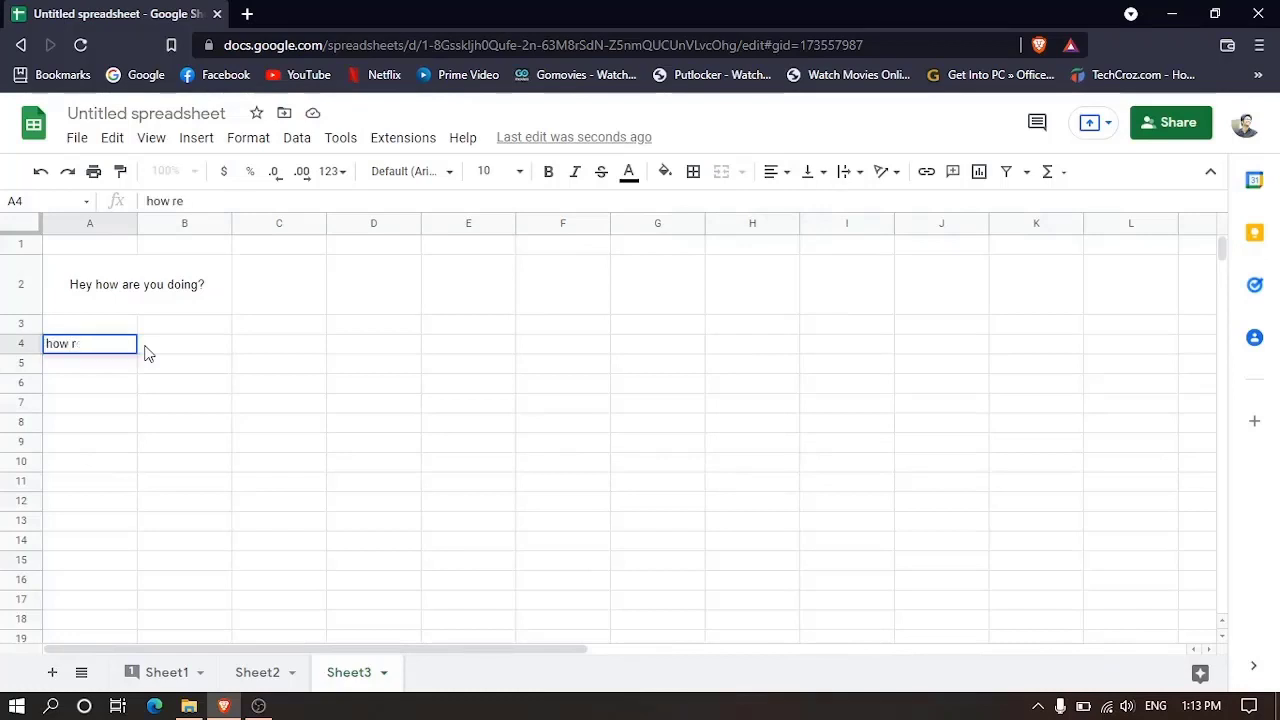
pyautogui.press('BackSpace')
pyautogui.press('BackSpace')
pyautogui.write('hey ')
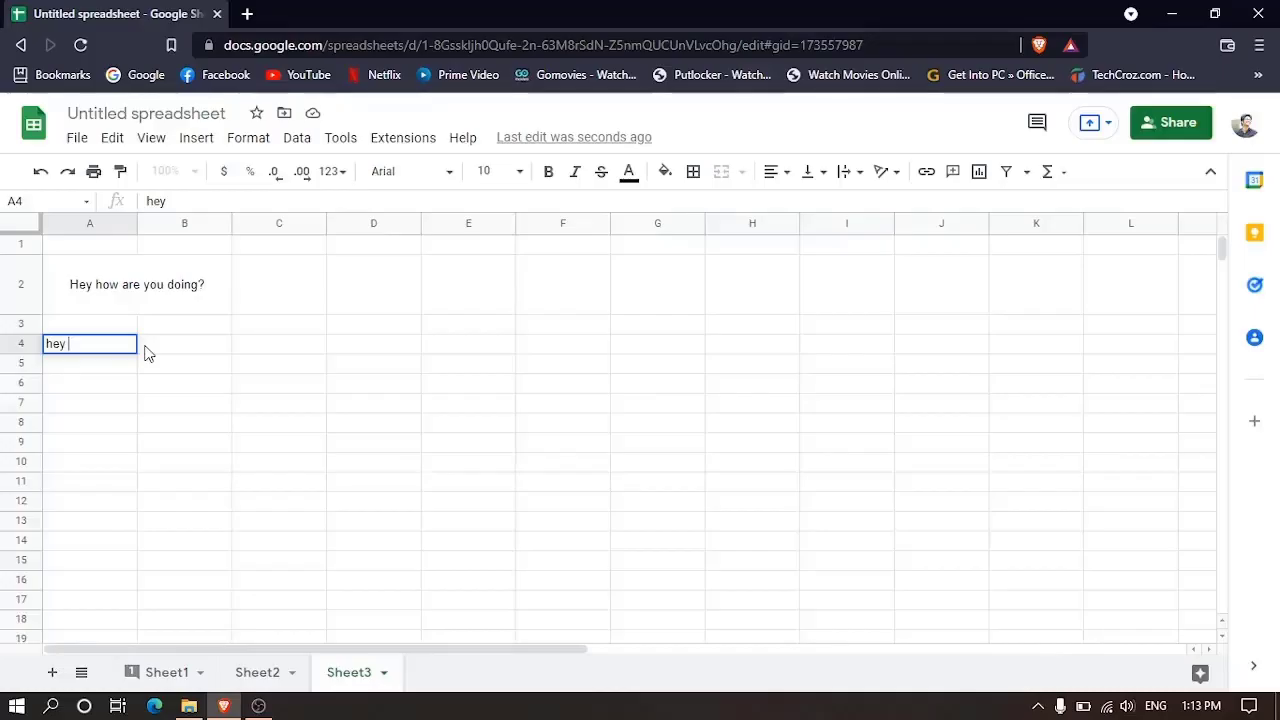
pyautogui.write('how are you doing')
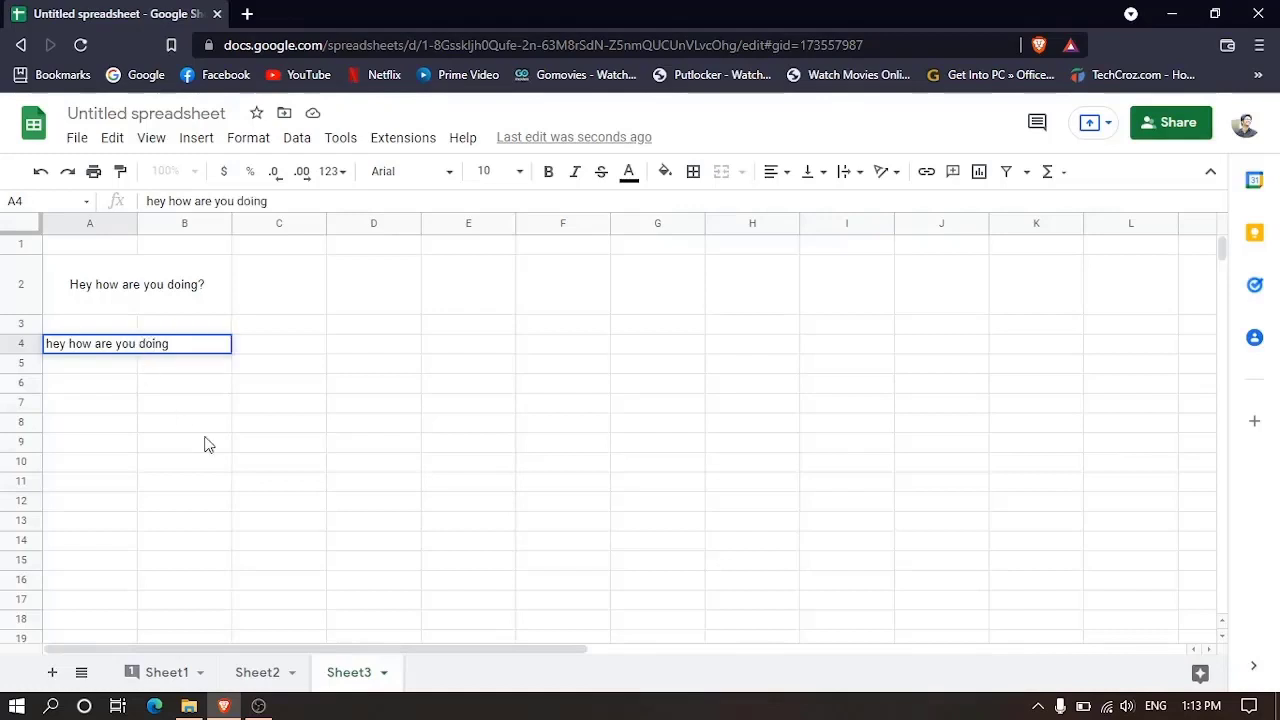
pyautogui.click(189, 443)
# Step: Wrap the text in cell A4 so the sentence fits within column A
pyautogui.click(95, 350)
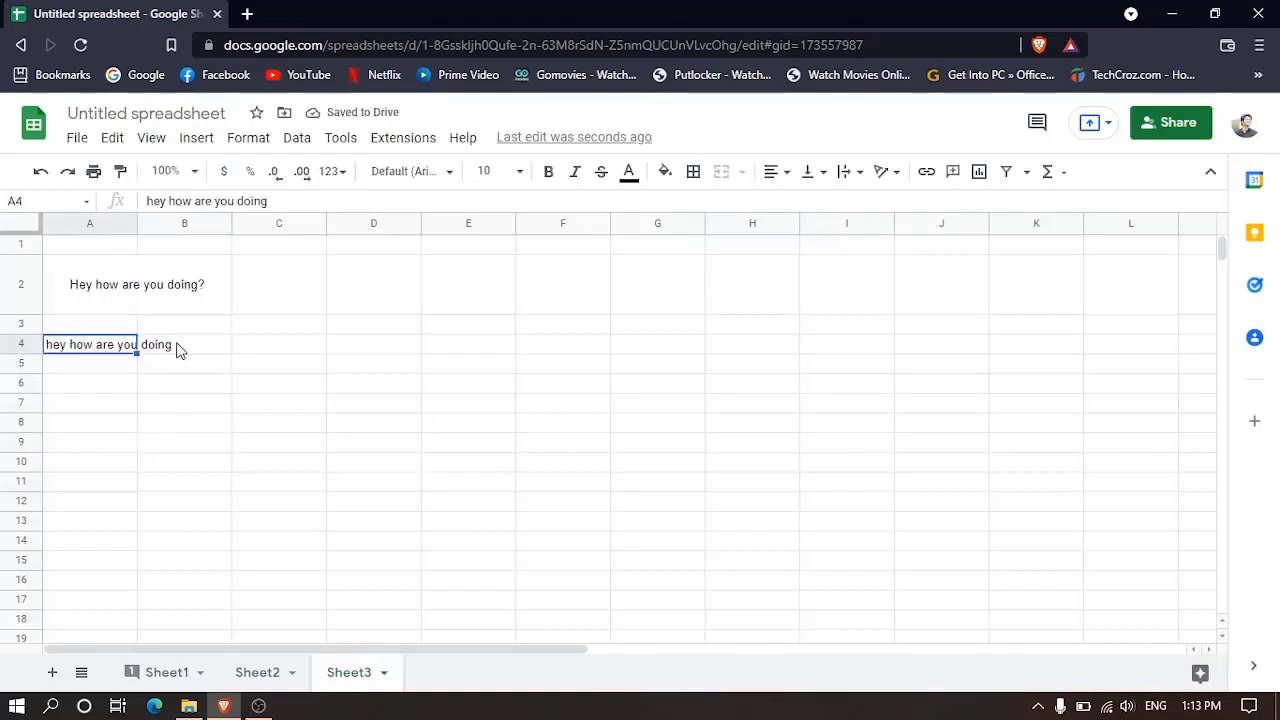
pyautogui.click(855, 178)
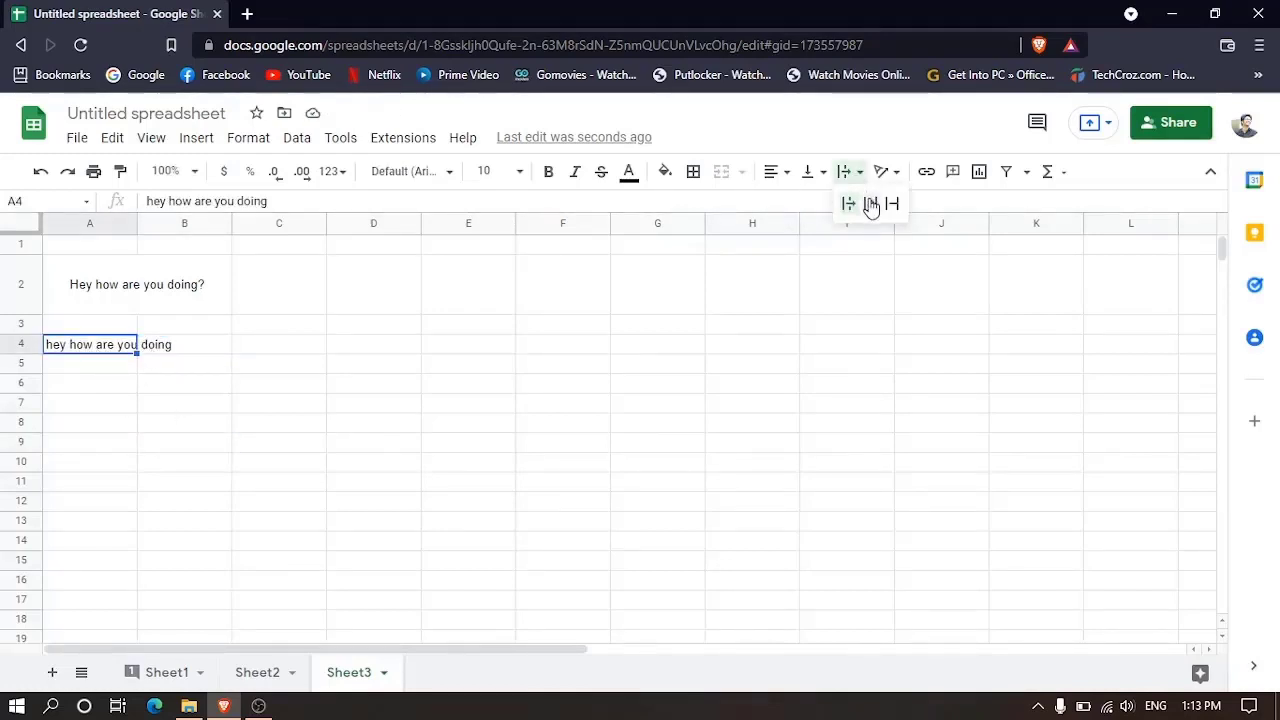
pyautogui.click(870, 204)
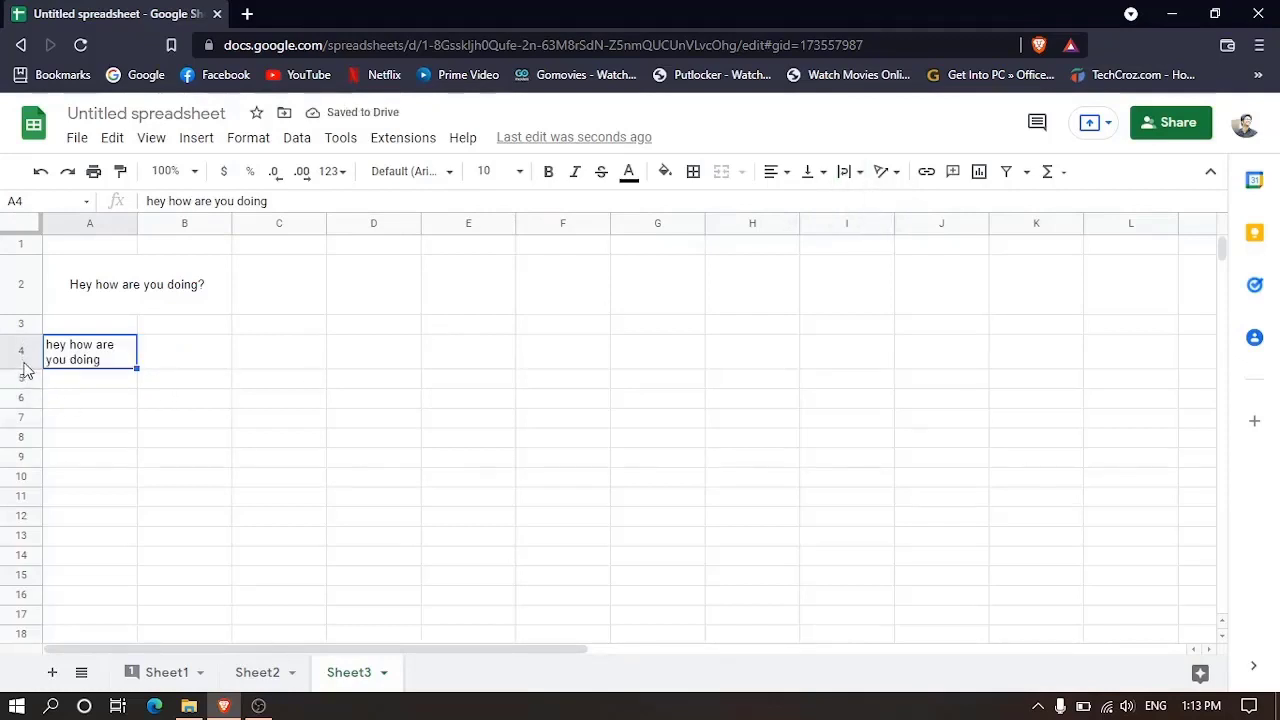
# Step: Tilt the text in the merged cell A2:B2 downward and make row 2 taller to fit it
pyautogui.click(120, 288)
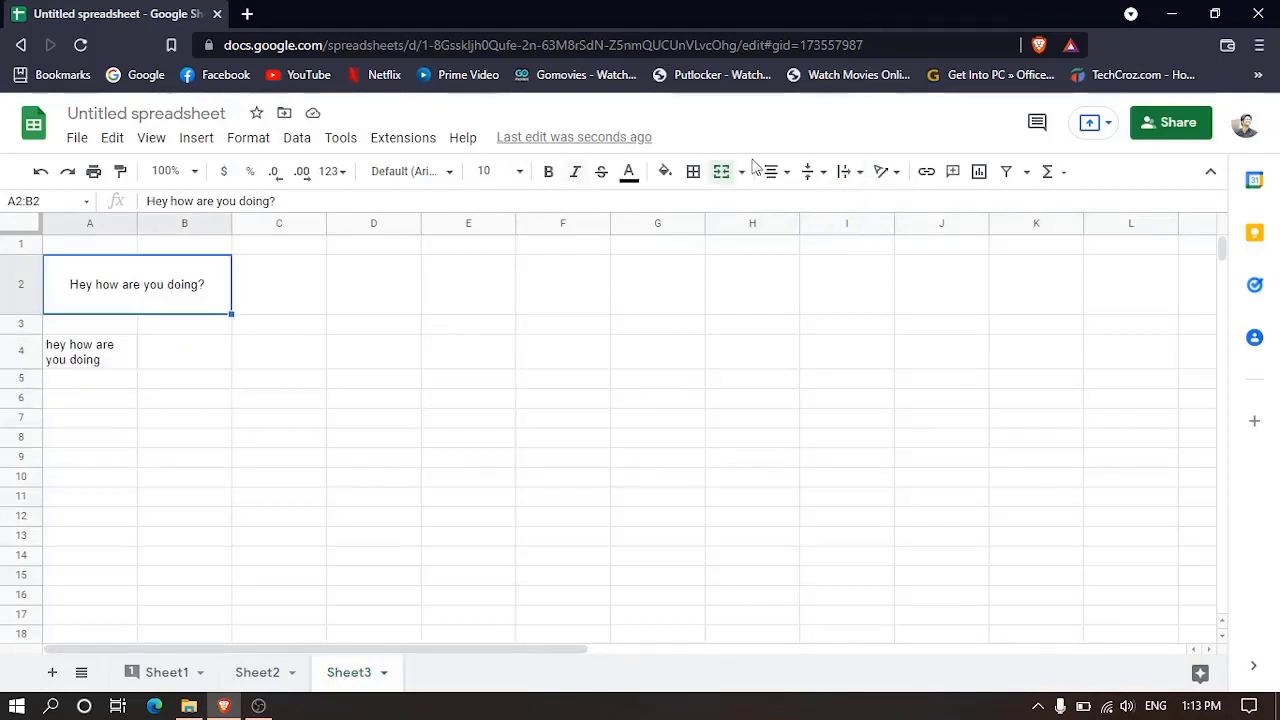
pyautogui.click(886, 173)
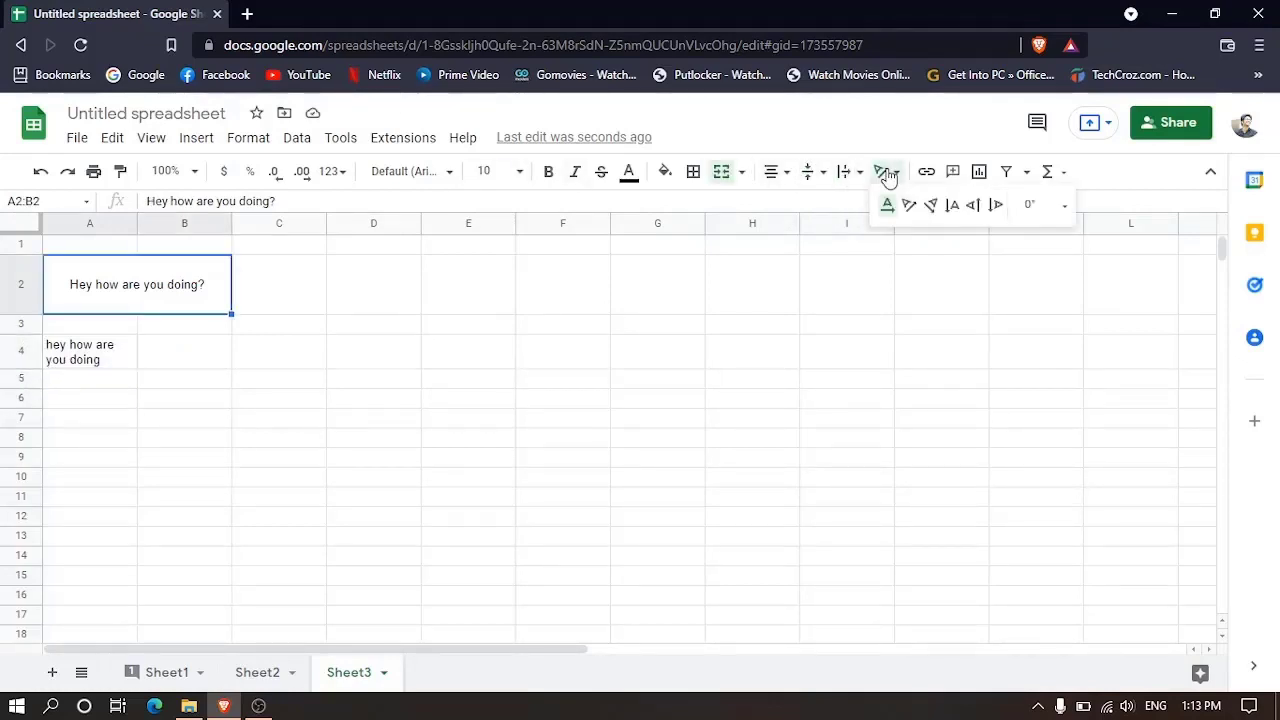
pyautogui.click(933, 206)
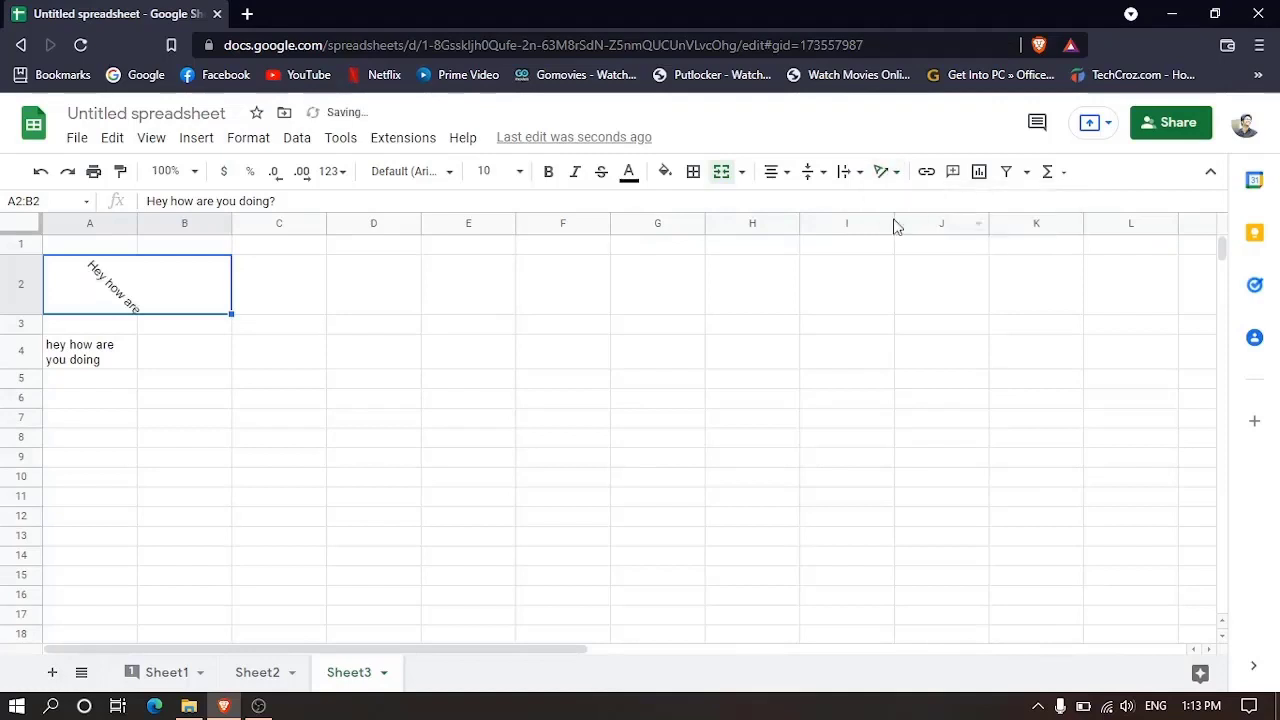
pyautogui.moveTo(35, 314); pyautogui.dragTo(44, 365)
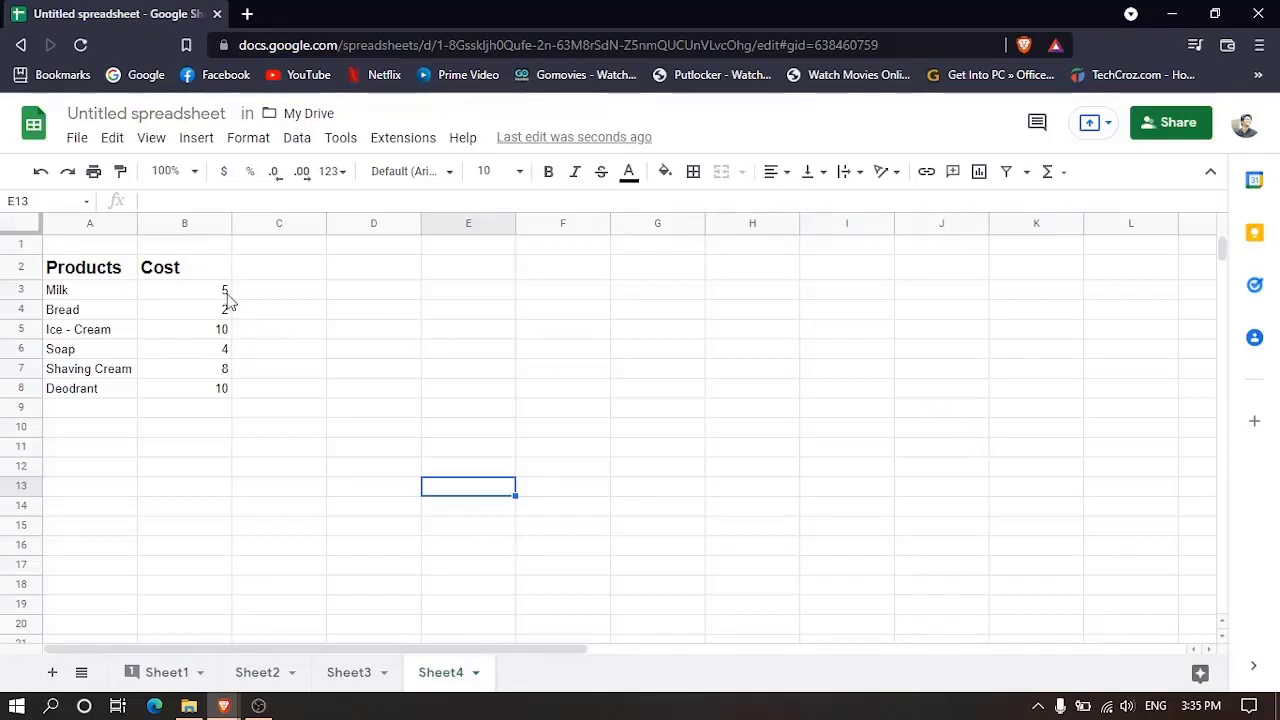
# Step: Format the product costs in B3:B8 of Sheet4 as dollar currency and switch them to the Indian Rupee format
pyautogui.moveTo(223, 296); pyautogui.dragTo(214, 392)
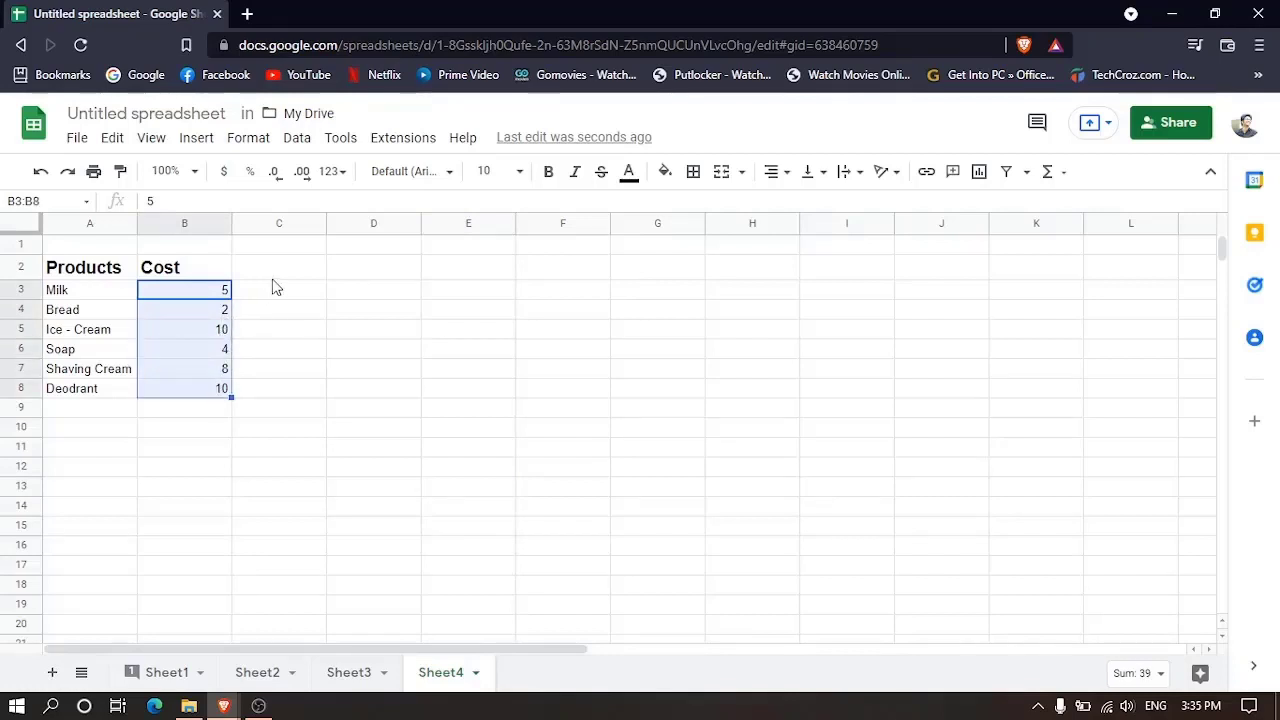
pyautogui.click(224, 180)
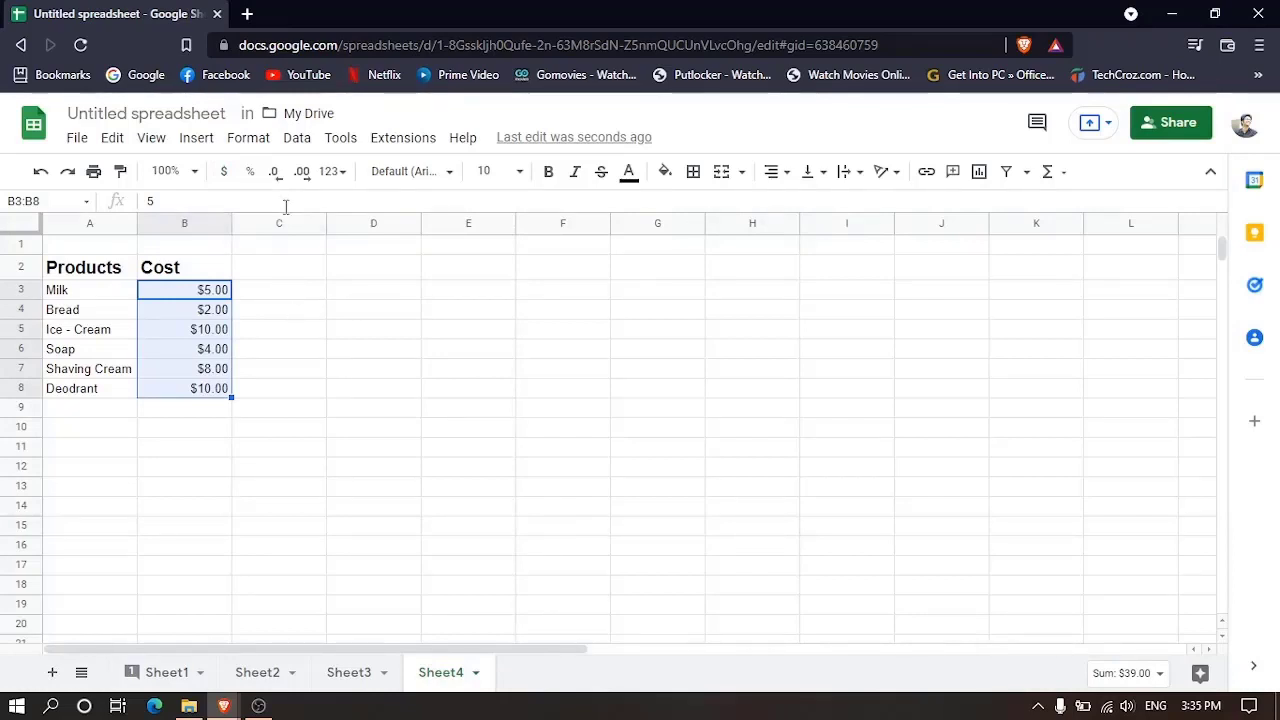
pyautogui.click(256, 137)
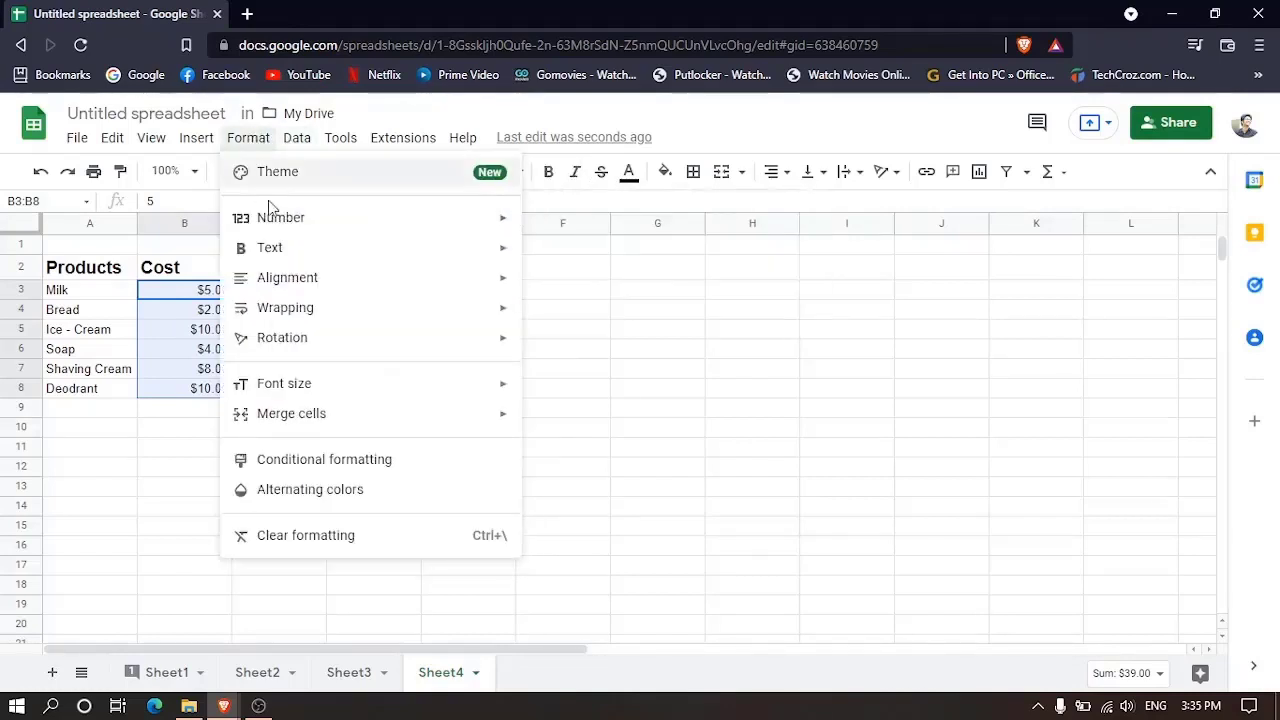
pyautogui.moveTo(278, 220)
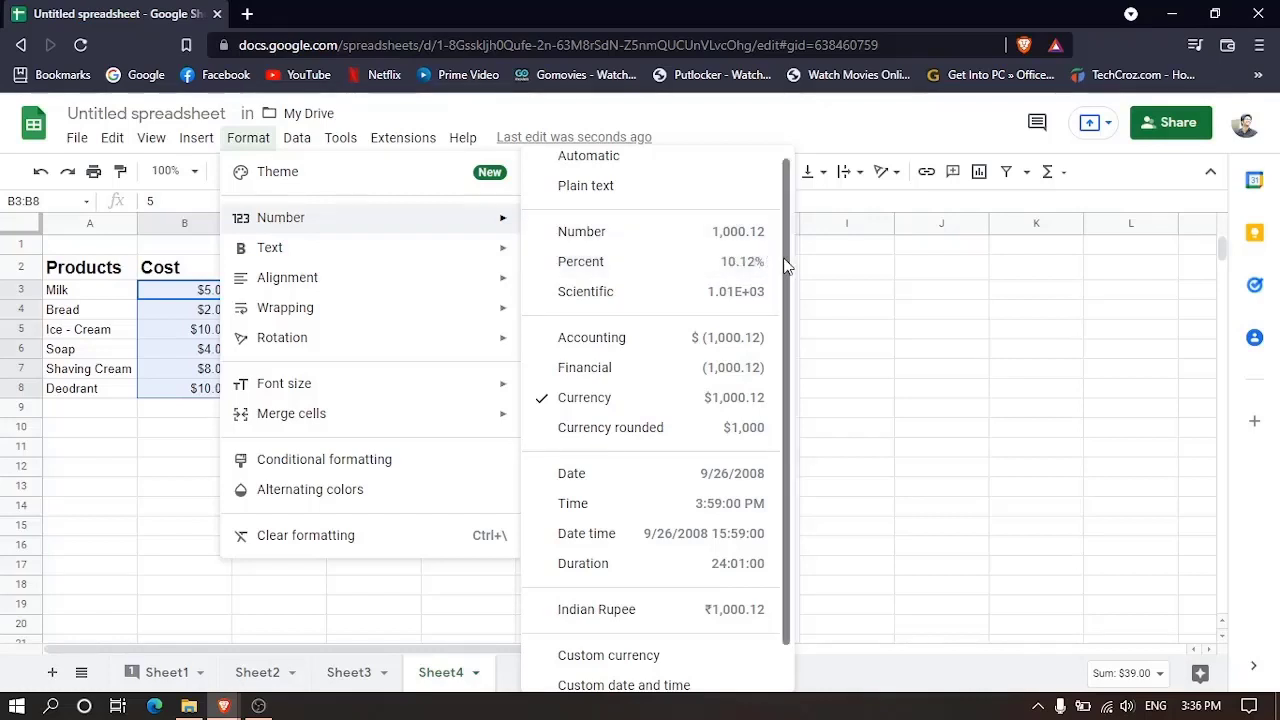
pyautogui.scroll(-1, 791, 325)
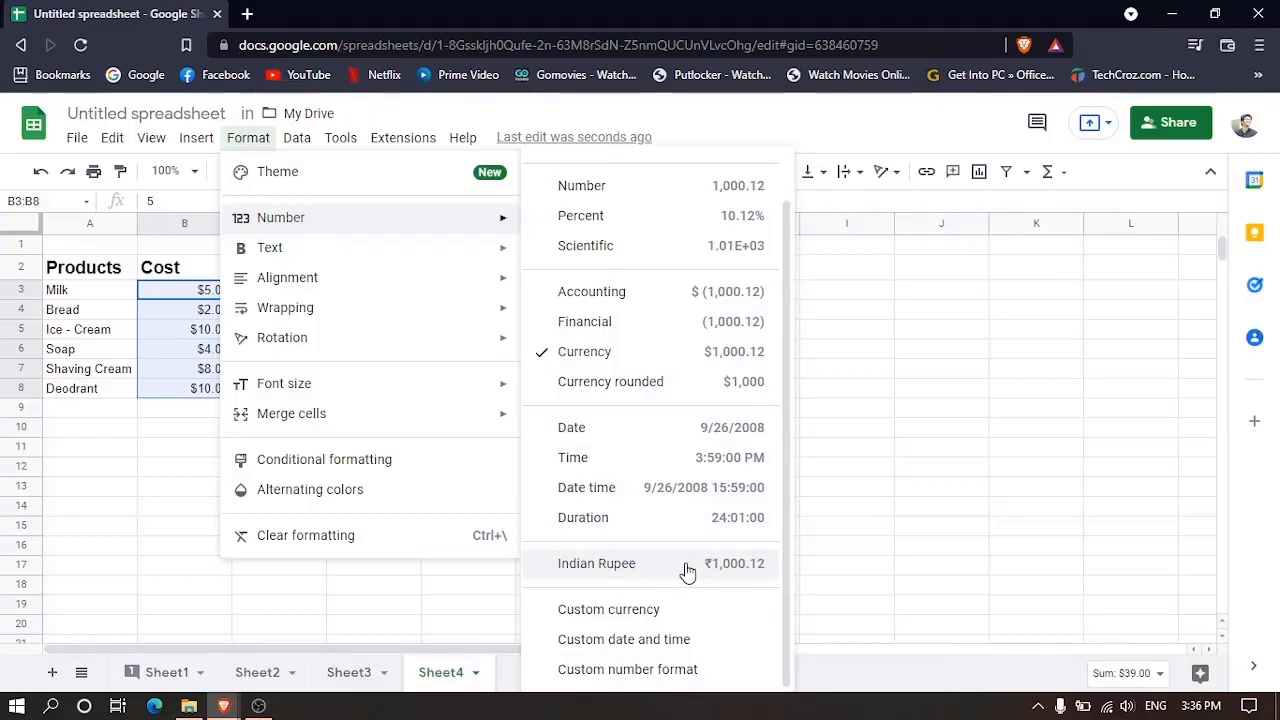
pyautogui.click(651, 609)
pyautogui.click(690, 575)
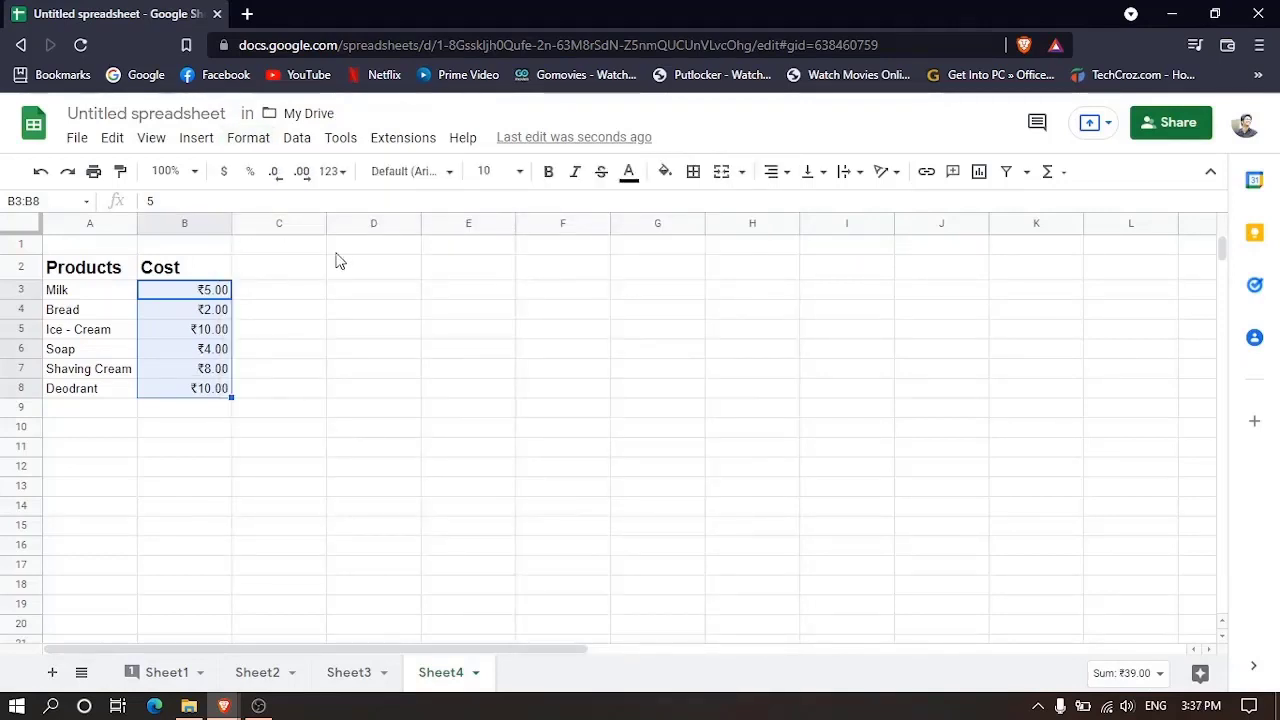
# Step: Try decreasing and increasing the number of decimal places of the costs in B3:B8
pyautogui.click(277, 178)
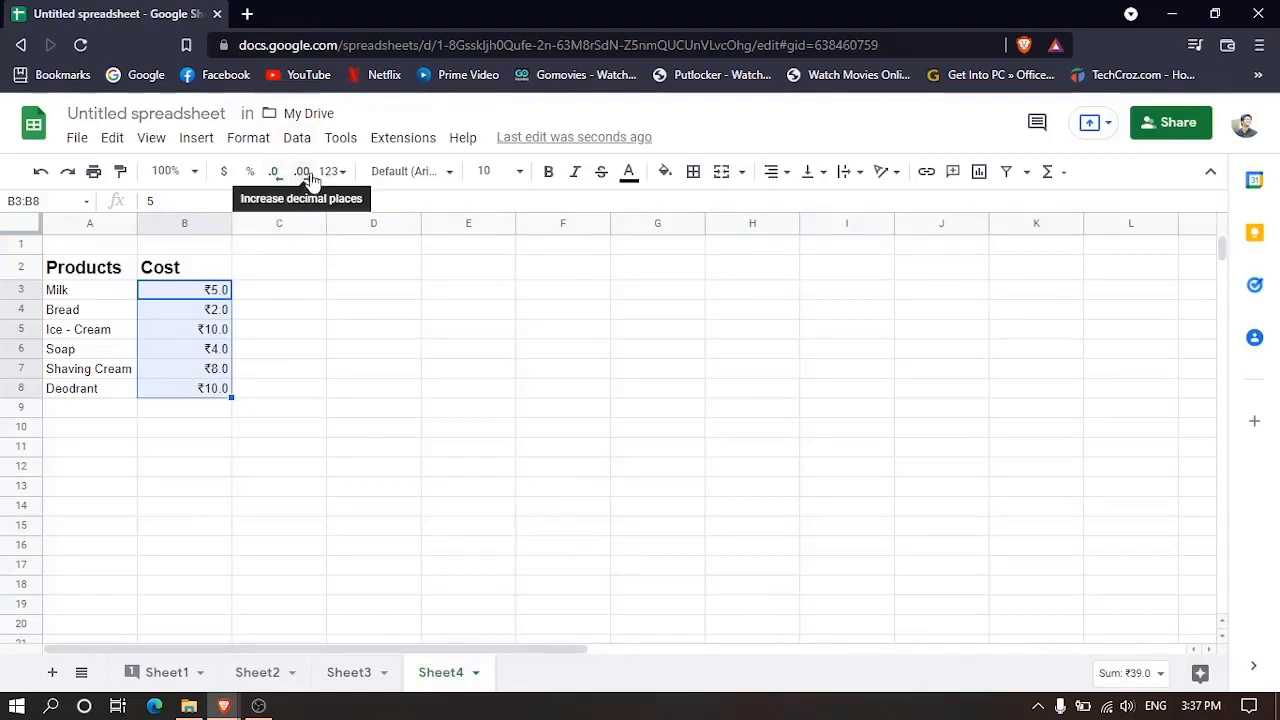
pyautogui.click(307, 175)
pyautogui.click(308, 175)
pyautogui.click(274, 177)
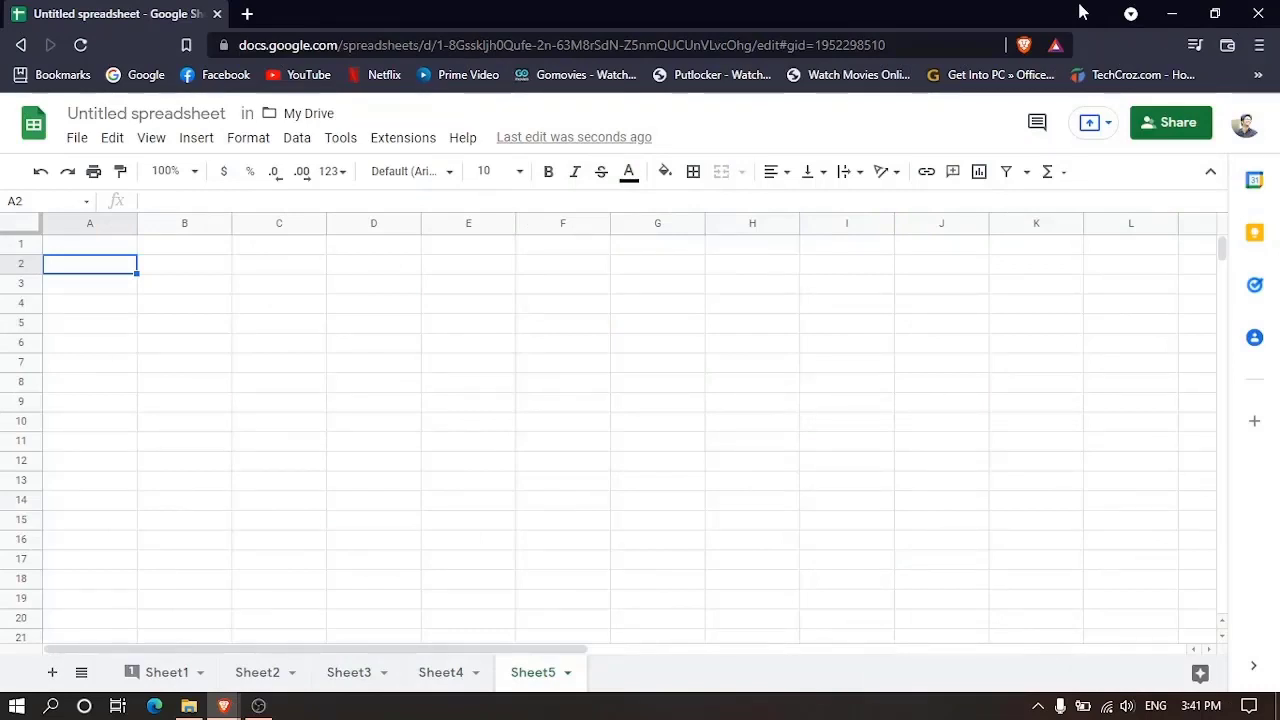
# Step: Enter the date 1/1/2021 in cell A2 of Sheet5 and autofill the consecutive dates down to A12
pyautogui.write('1/1')
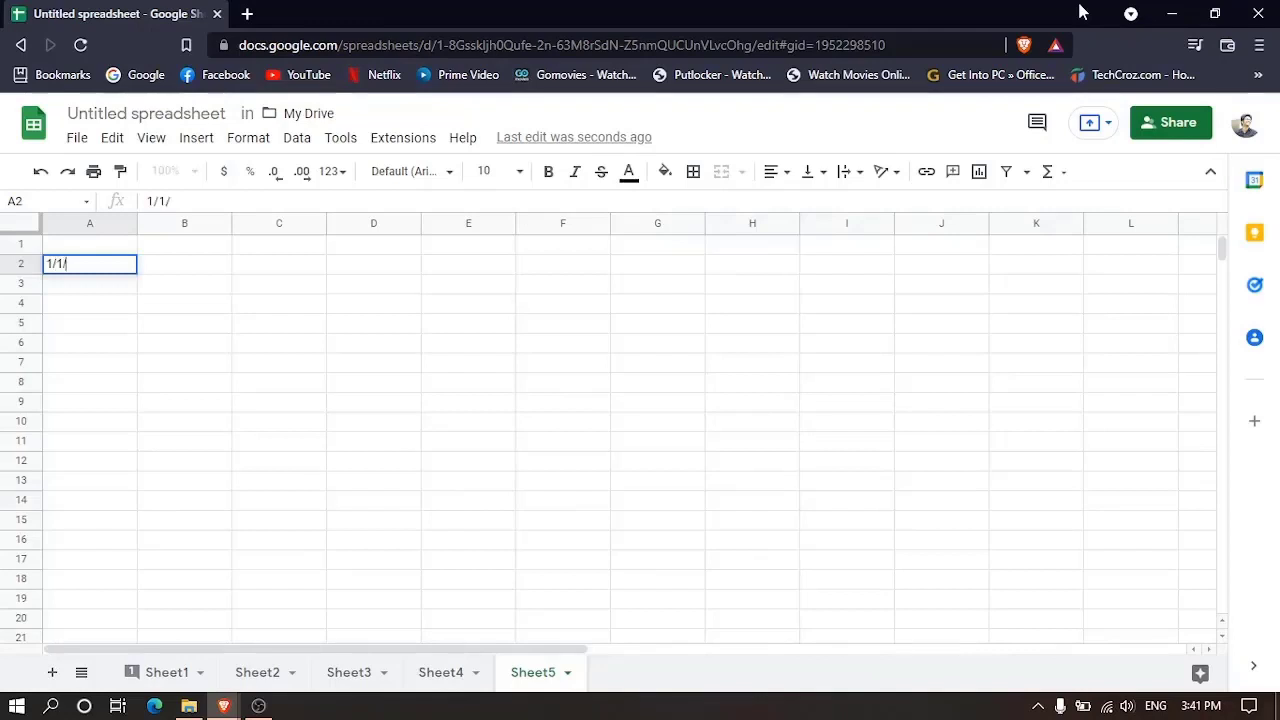
pyautogui.write('/2021')
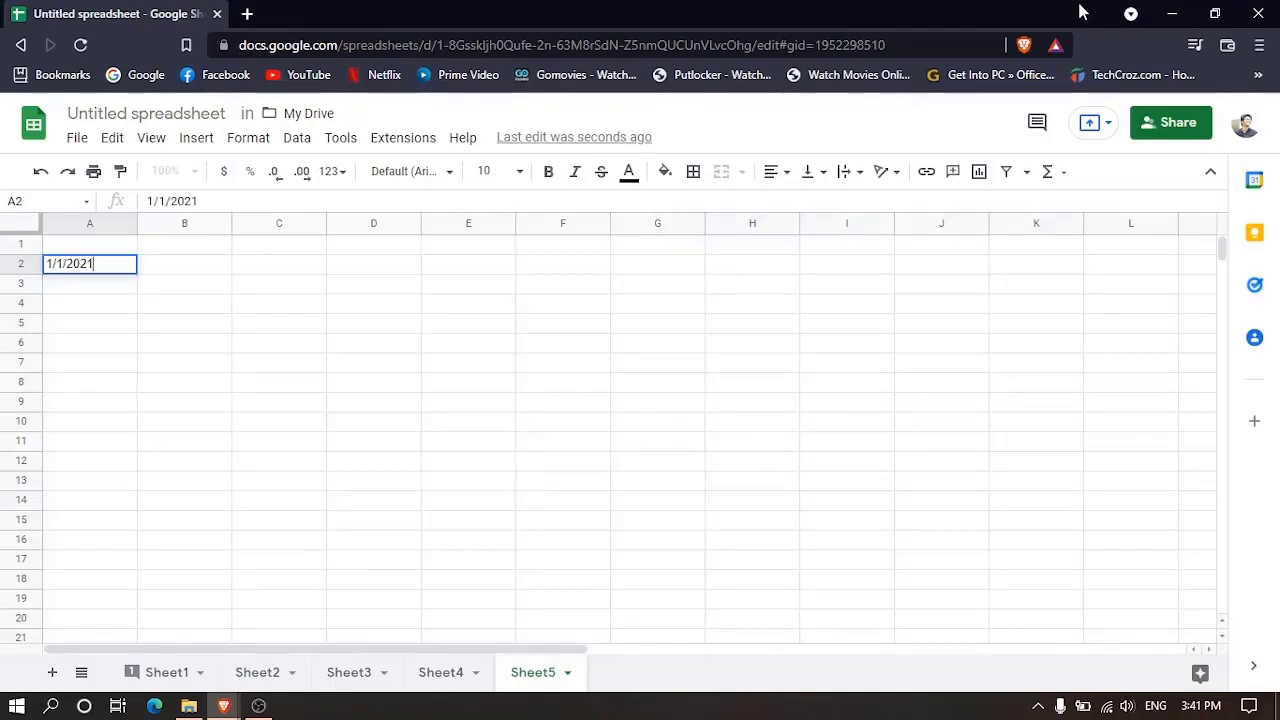
pyautogui.click(286, 381)
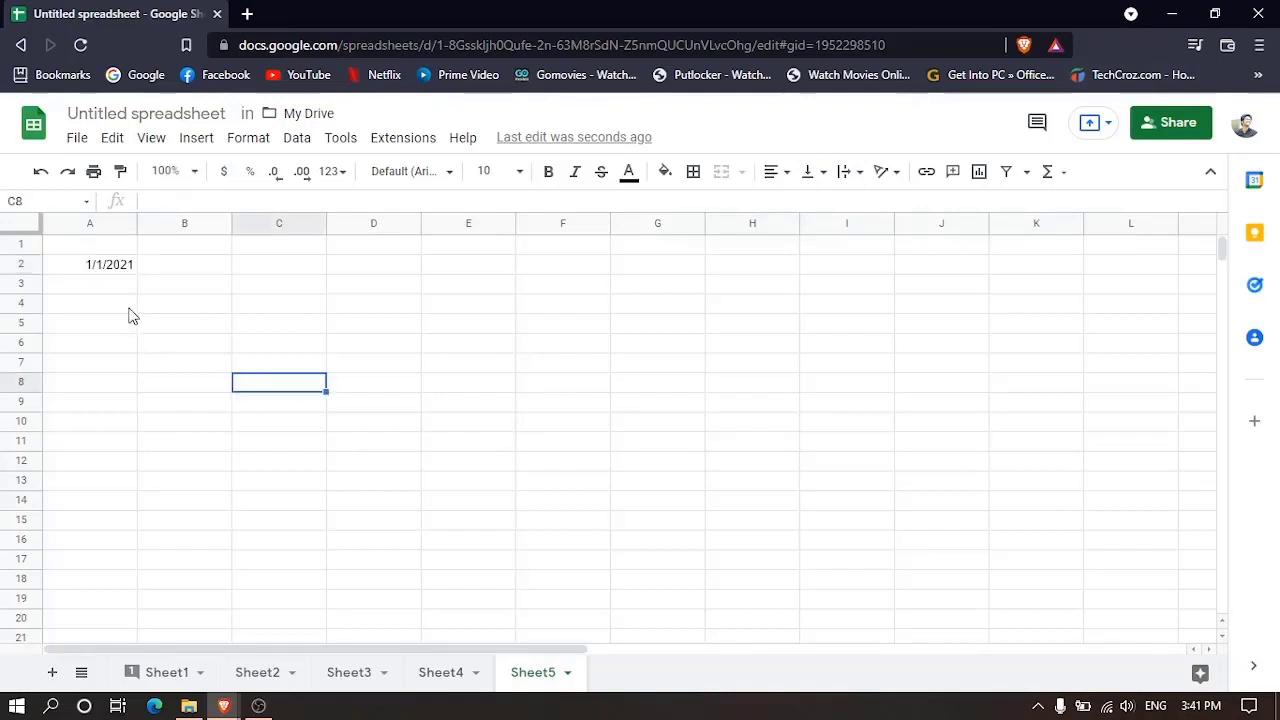
pyautogui.click(108, 264)
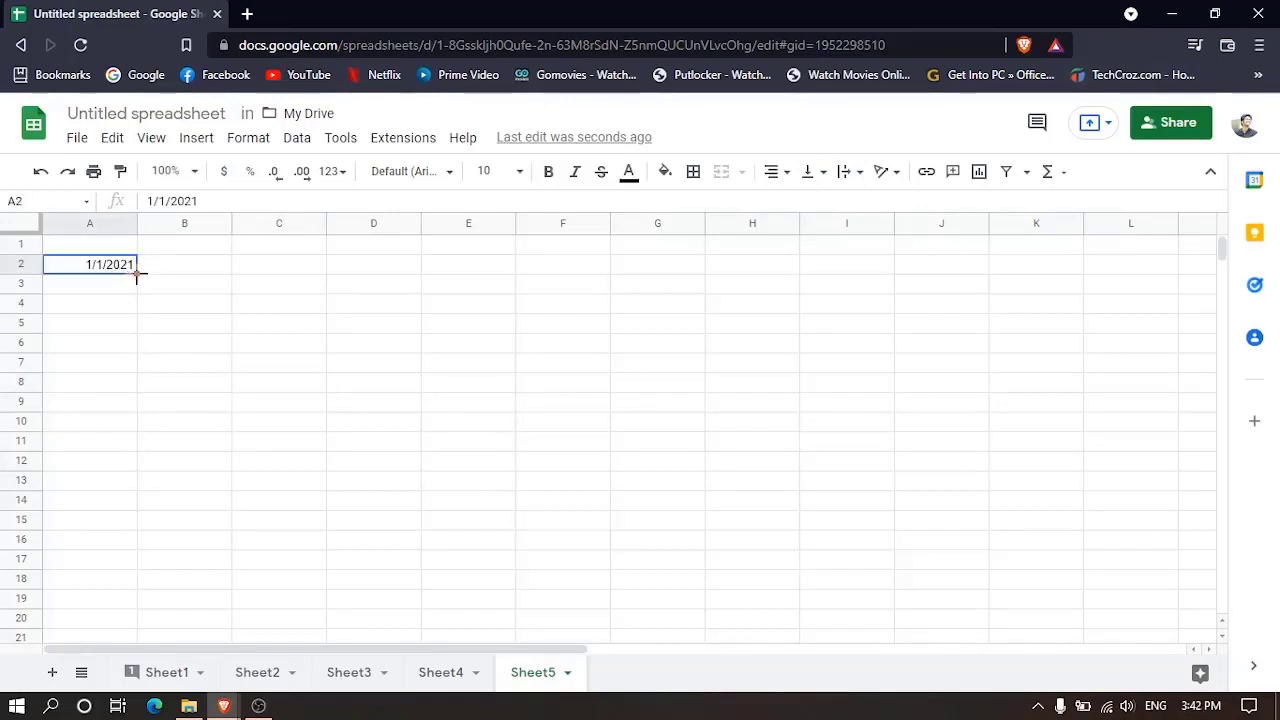
pyautogui.moveTo(137, 275); pyautogui.dragTo(134, 466)
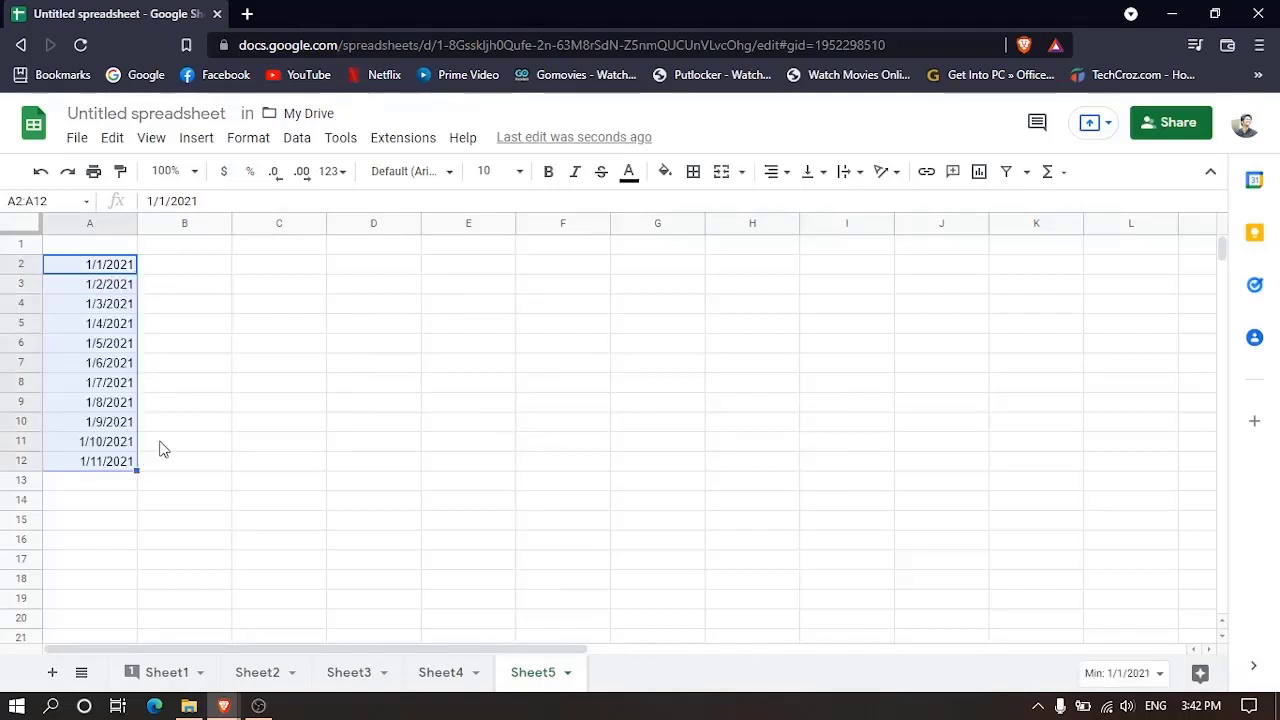
pyautogui.click(163, 449)
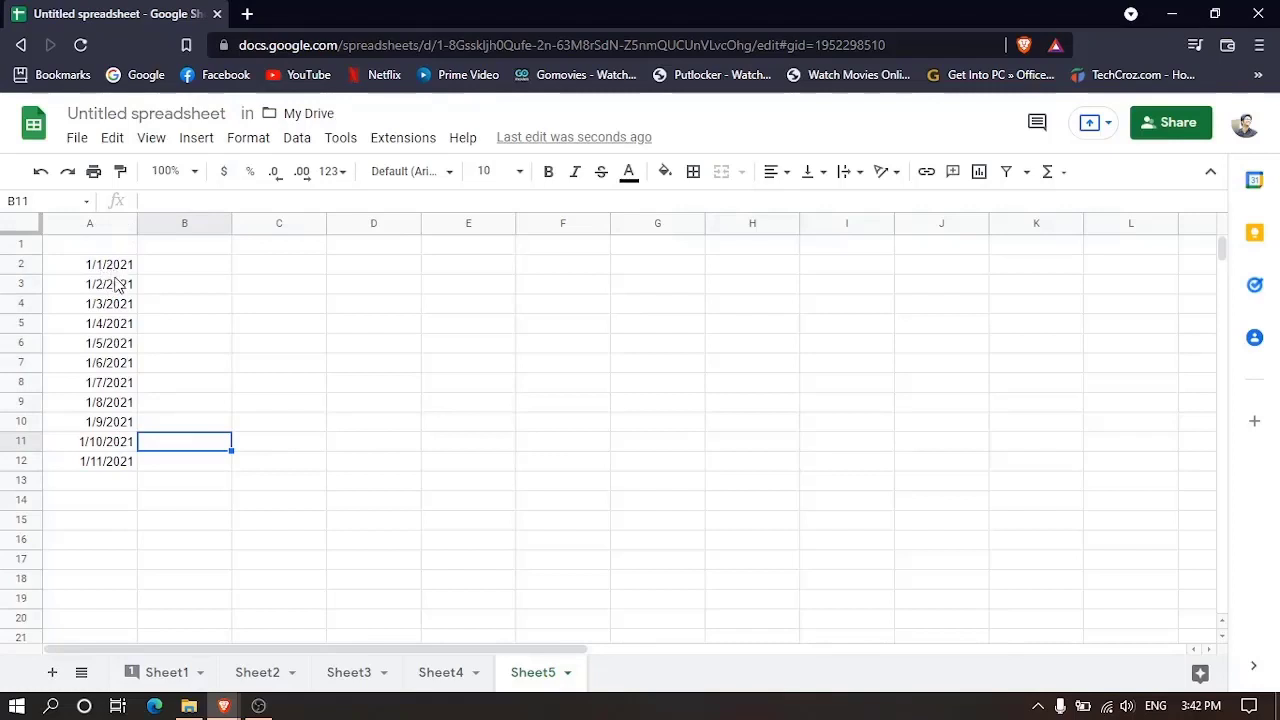
# Step: Enter "Monday" in cell B2 and autofill the weekday names down to B12
pyautogui.click(190, 270)
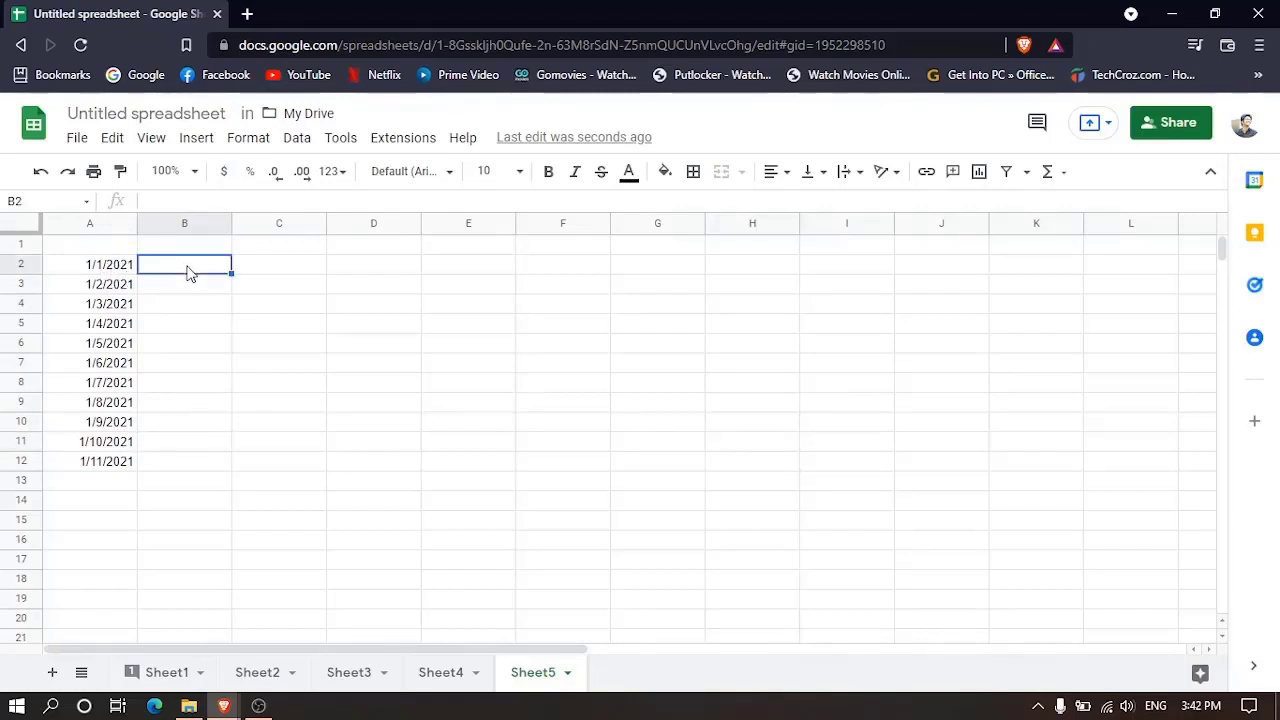
pyautogui.write('Monday')
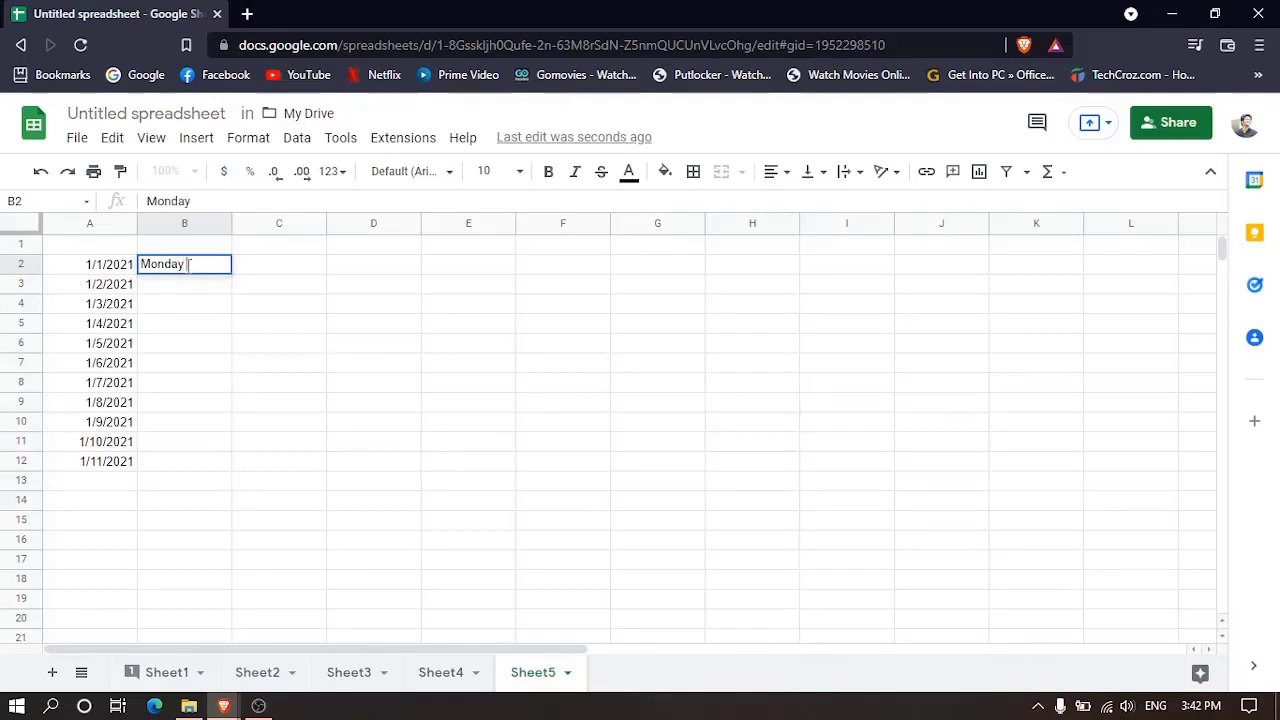
pyautogui.click(308, 340)
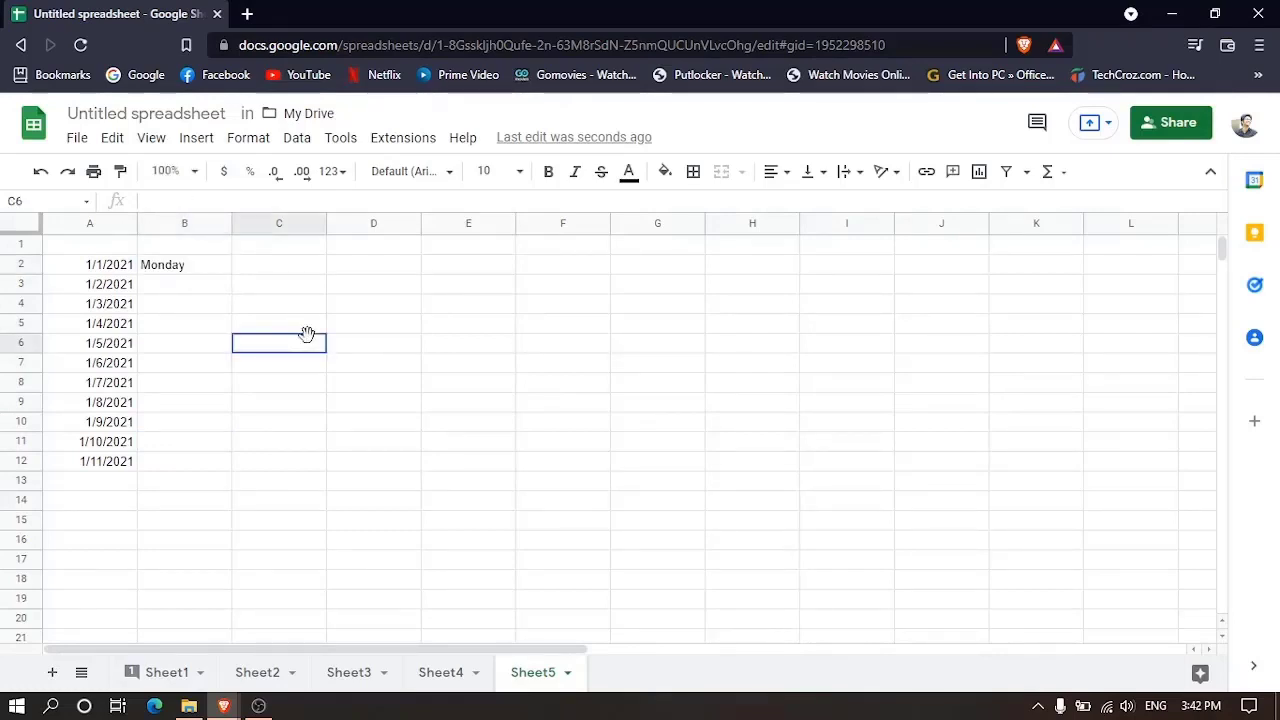
pyautogui.click(204, 265)
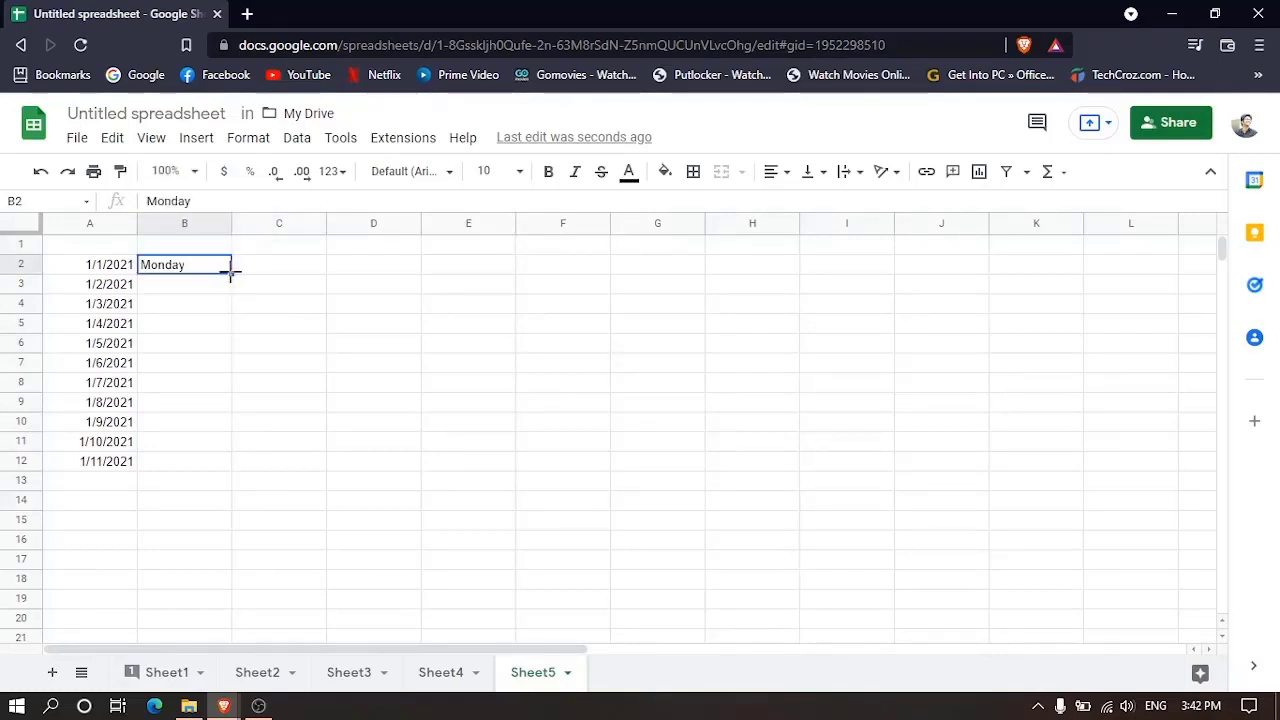
pyautogui.moveTo(233, 274); pyautogui.dragTo(225, 471)
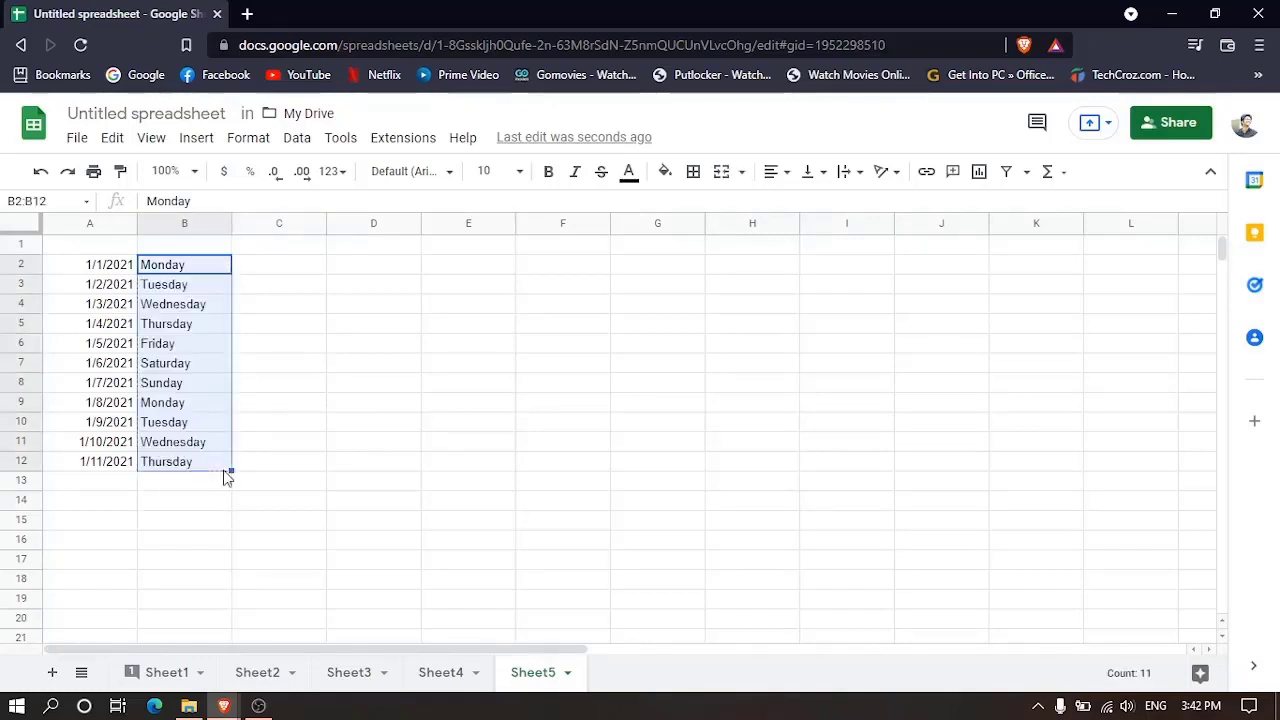
pyautogui.click(308, 351)
# Step: Enter "January" in cell C2 and autofill the month names down to C12
pyautogui.click(277, 271)
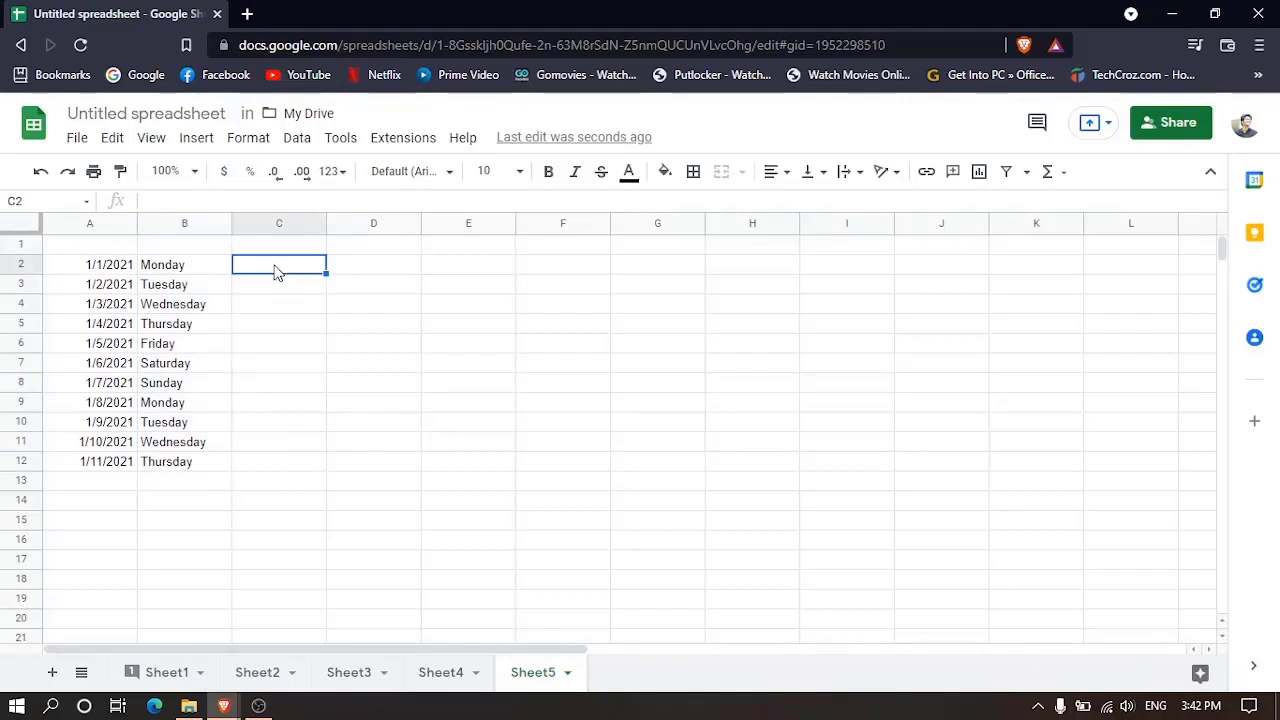
pyautogui.write('Janua')
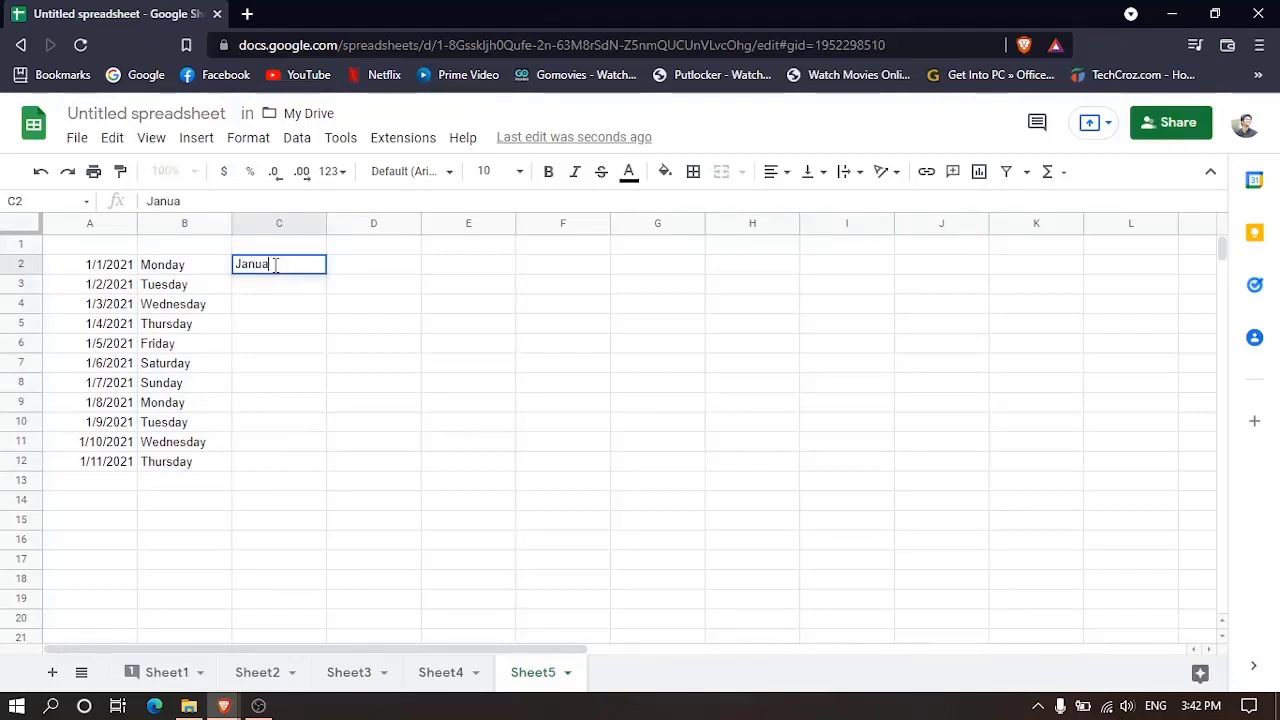
pyautogui.write('ry')
pyautogui.press('Return')
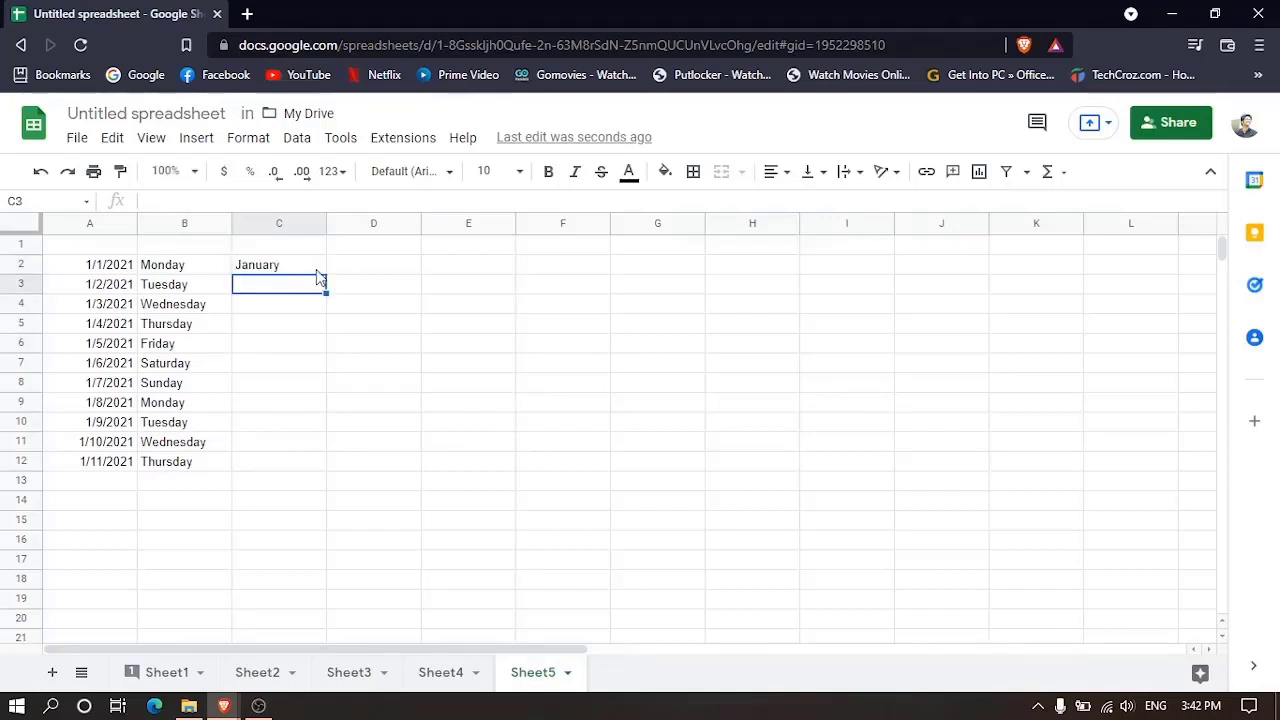
pyautogui.click(319, 268)
pyautogui.moveTo(325, 281); pyautogui.dragTo(329, 462)
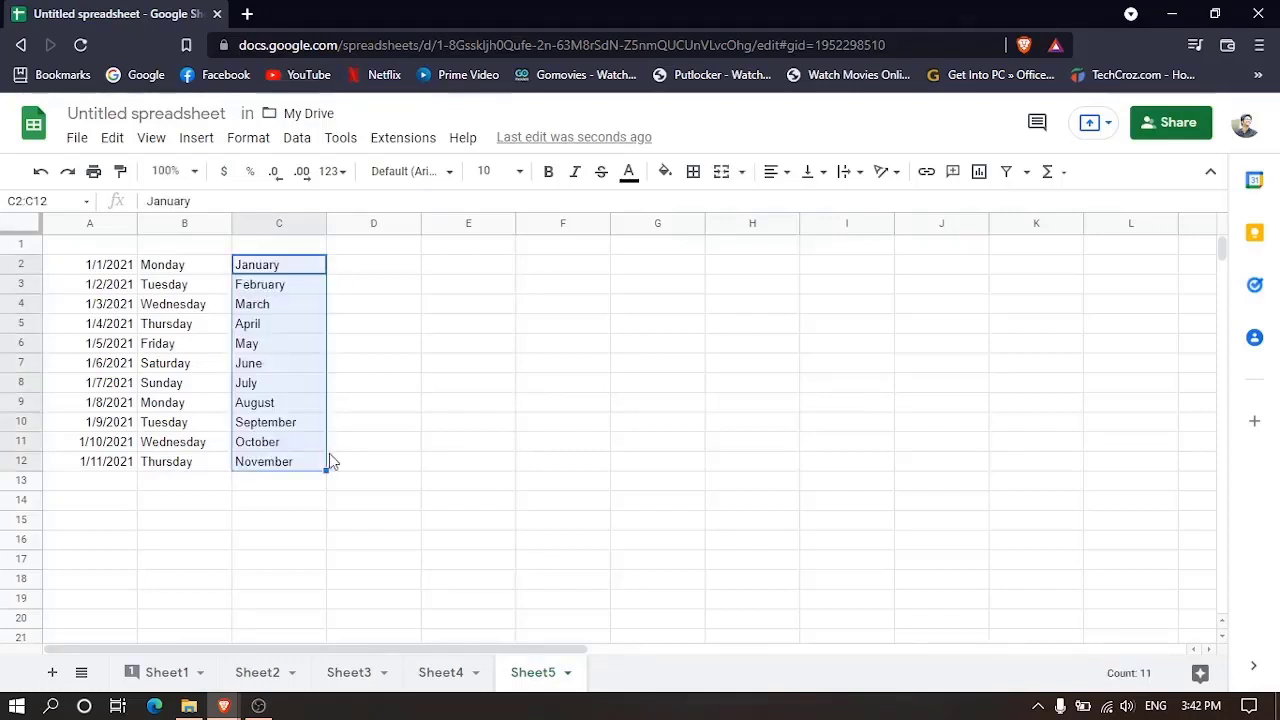
pyautogui.click(472, 447)
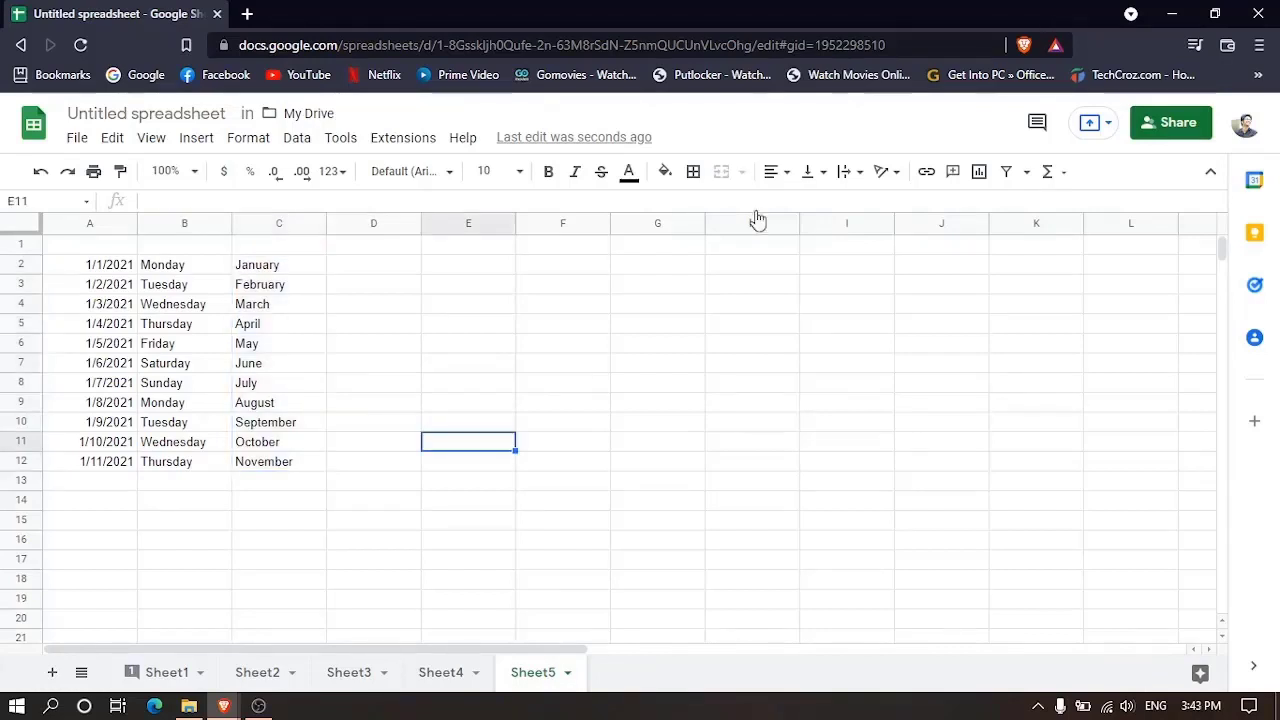
pyautogui.click(395, 264)
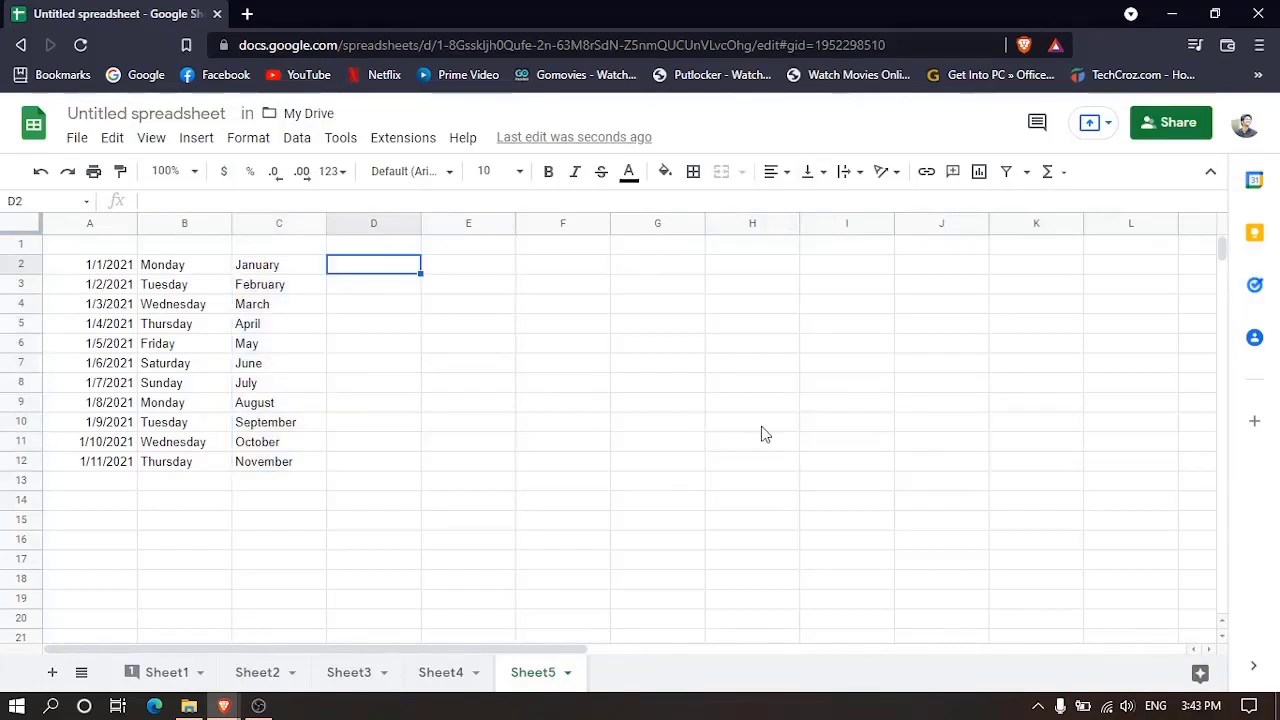
# Step: Enter 1 in D2 and 2 in D3, and autofill the number series down to D12
pyautogui.write('1')
pyautogui.press('Return')
pyautogui.write('2')
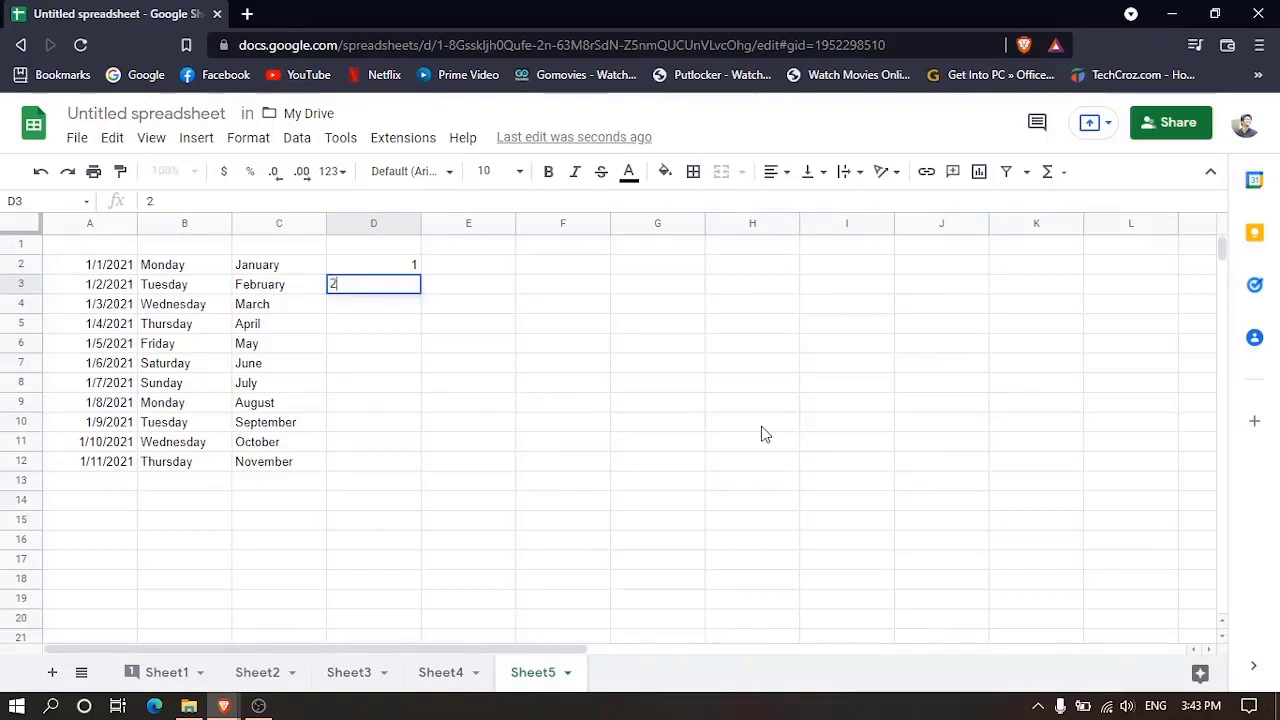
pyautogui.press('Return')
pyautogui.press('Up')
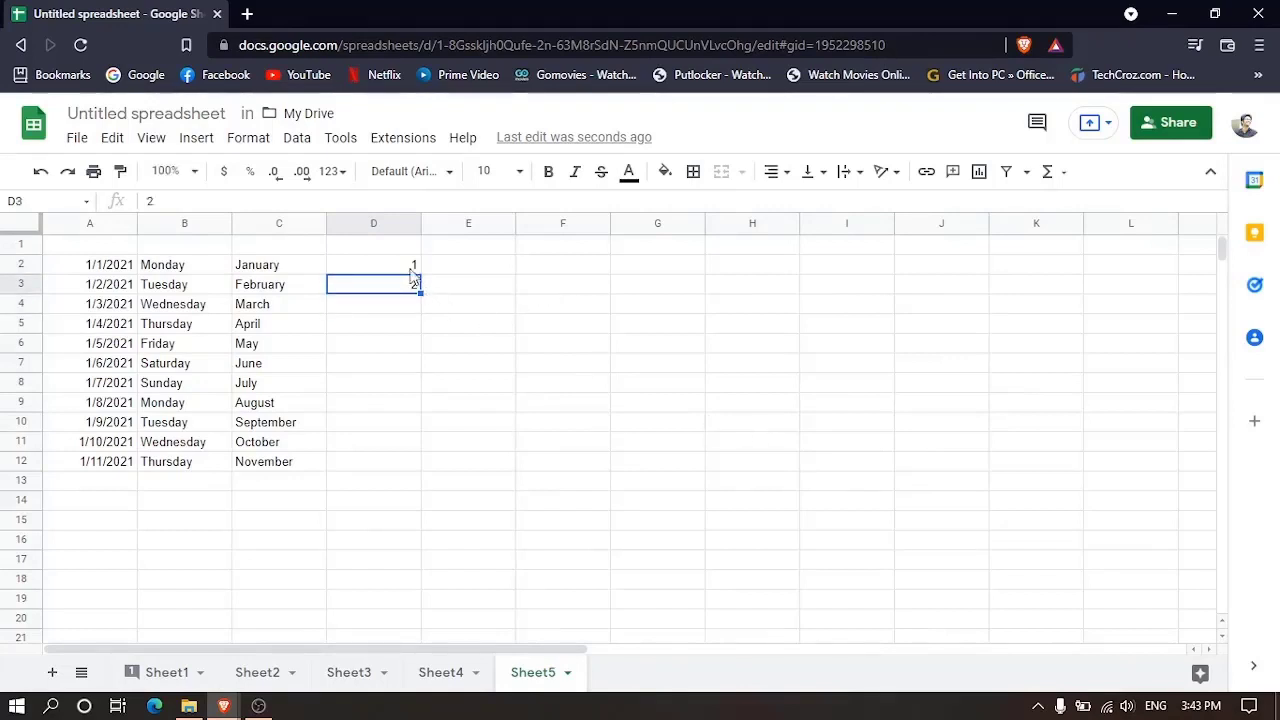
pyautogui.moveTo(410, 268); pyautogui.dragTo(418, 458)
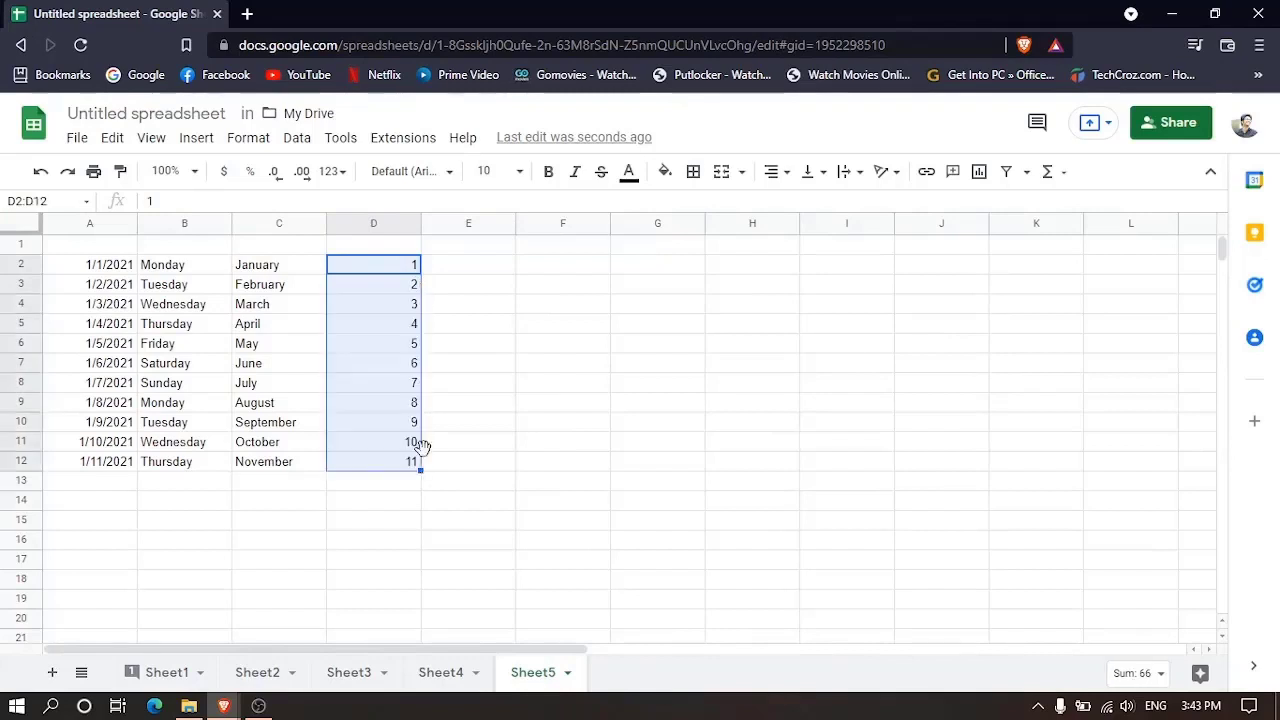
pyautogui.click(467, 364)
# Step: Enter a single 1 in cell E2 and autofill it down to E12
pyautogui.click(482, 263)
pyautogui.write('1')
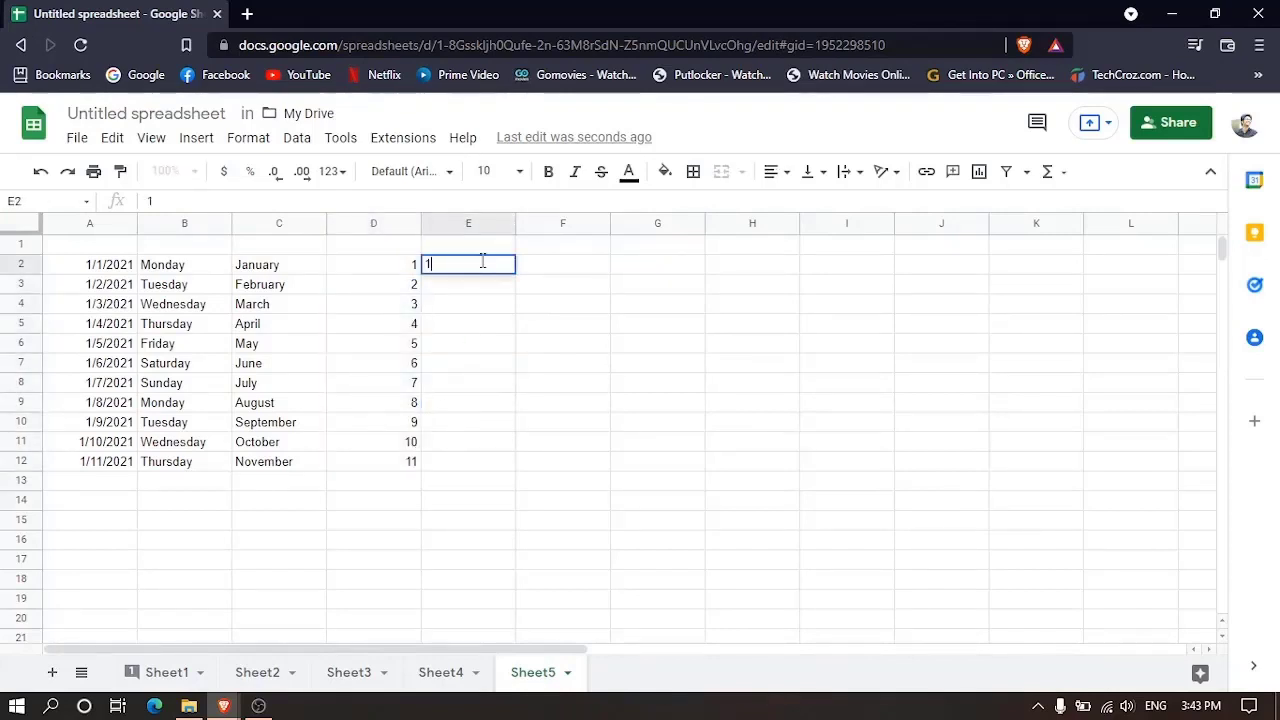
pyautogui.press('Return')
pyautogui.click(485, 262)
pyautogui.moveTo(514, 271); pyautogui.dragTo(508, 469)
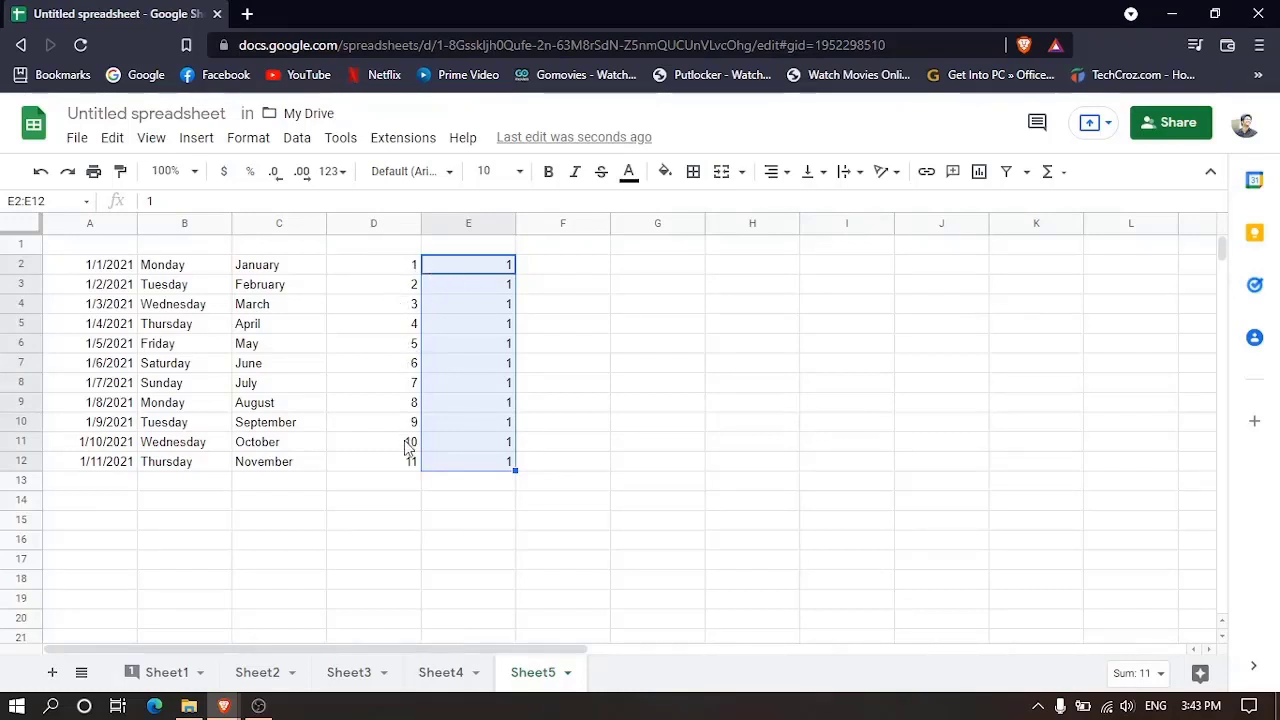
pyautogui.click(698, 418)
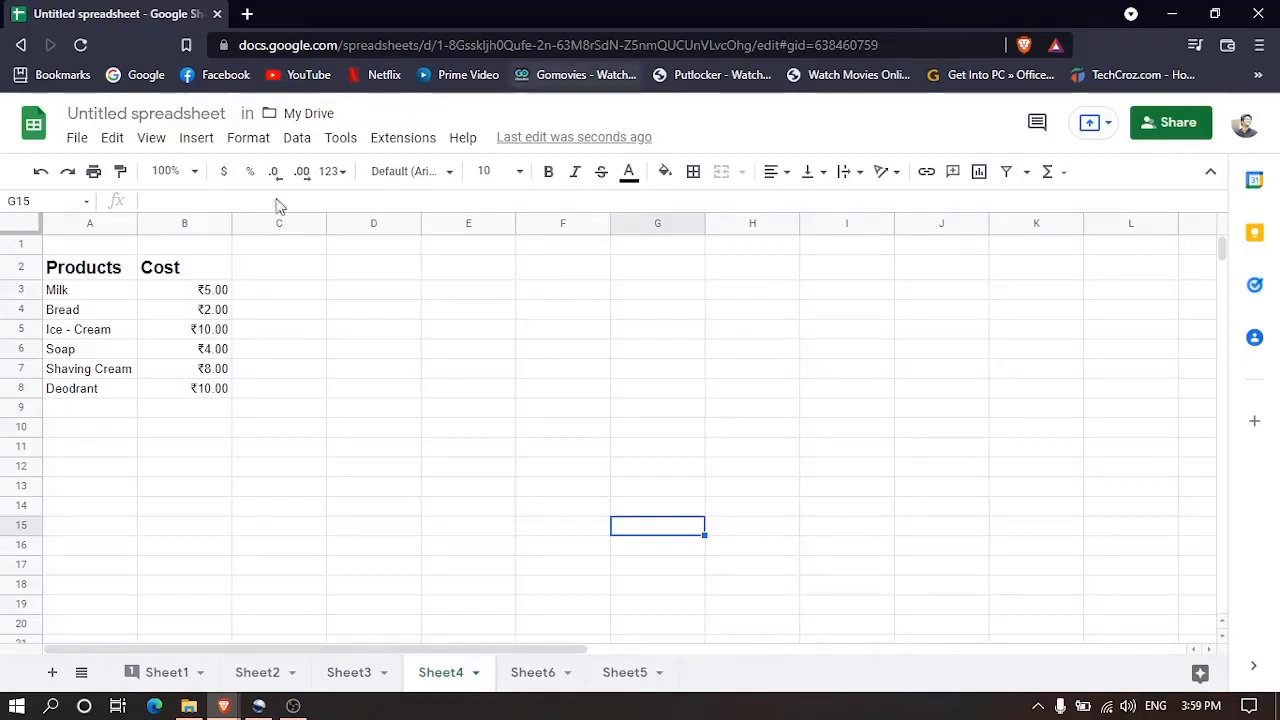
# Step: Insert a chart based on the product and cost data in A2:B8 of Sheet4
pyautogui.moveTo(58, 270); pyautogui.dragTo(186, 393)
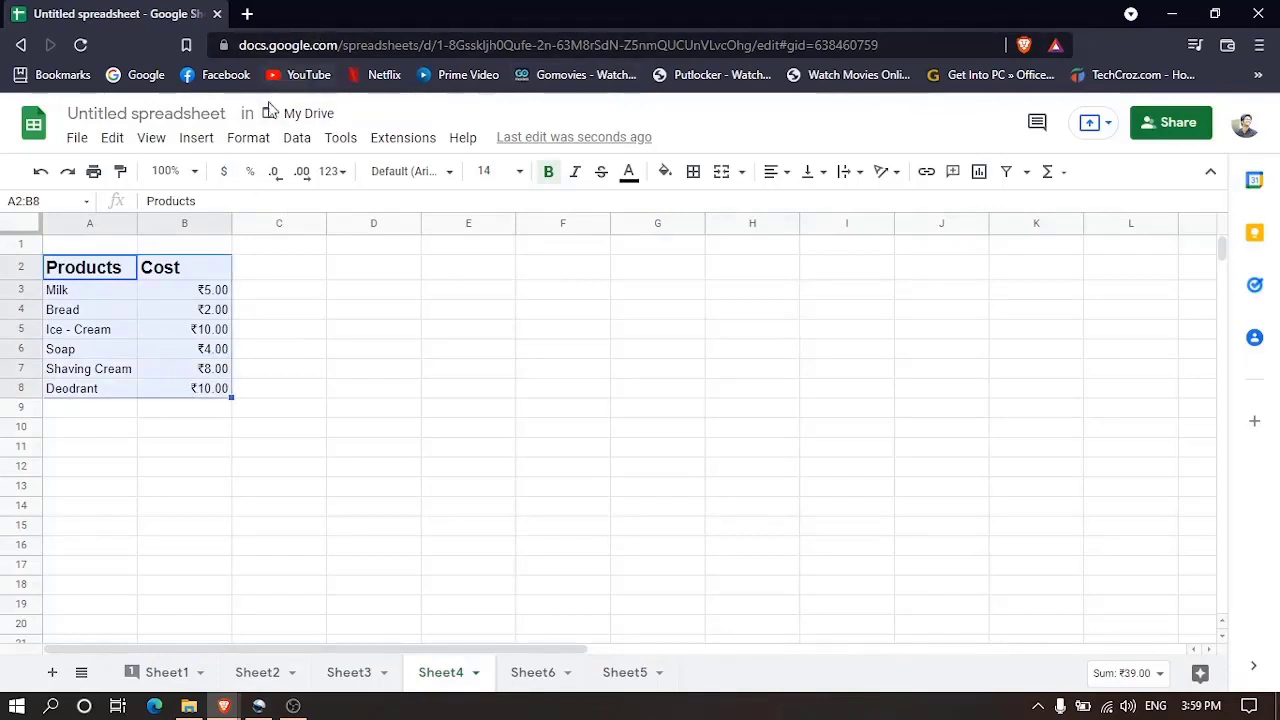
pyautogui.click(256, 141)
pyautogui.moveTo(195, 141)
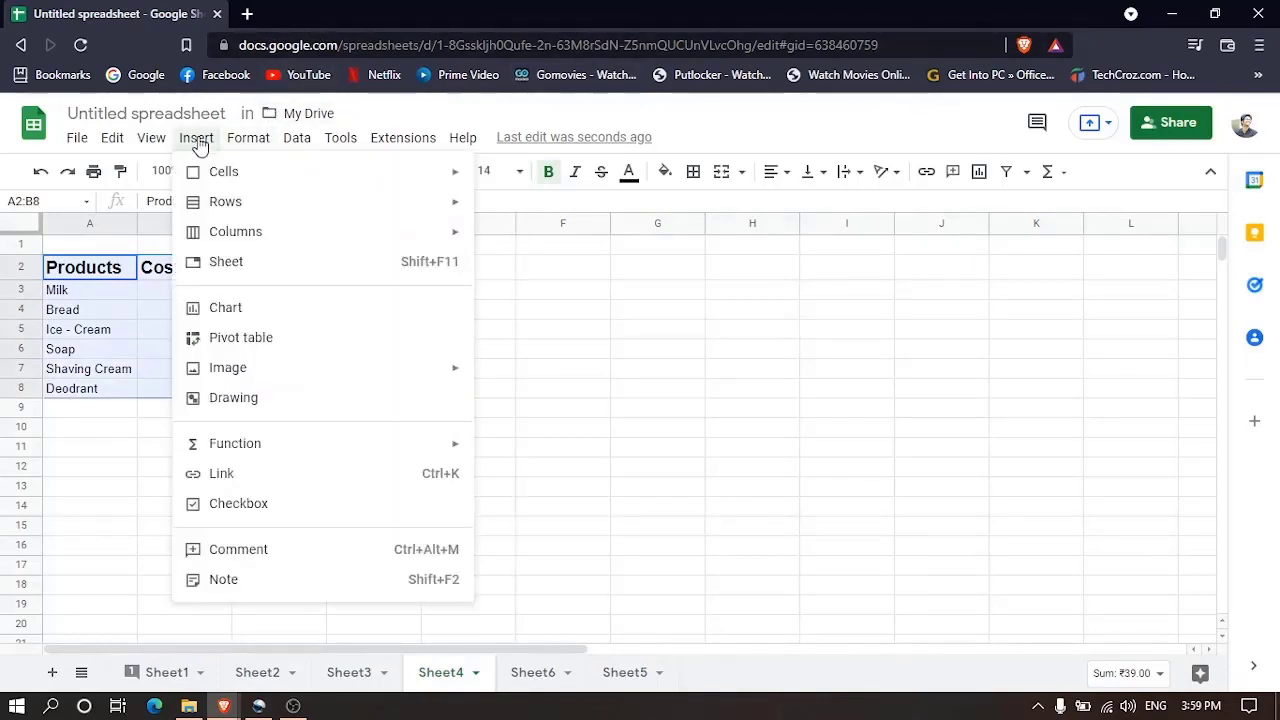
pyautogui.click(397, 307)
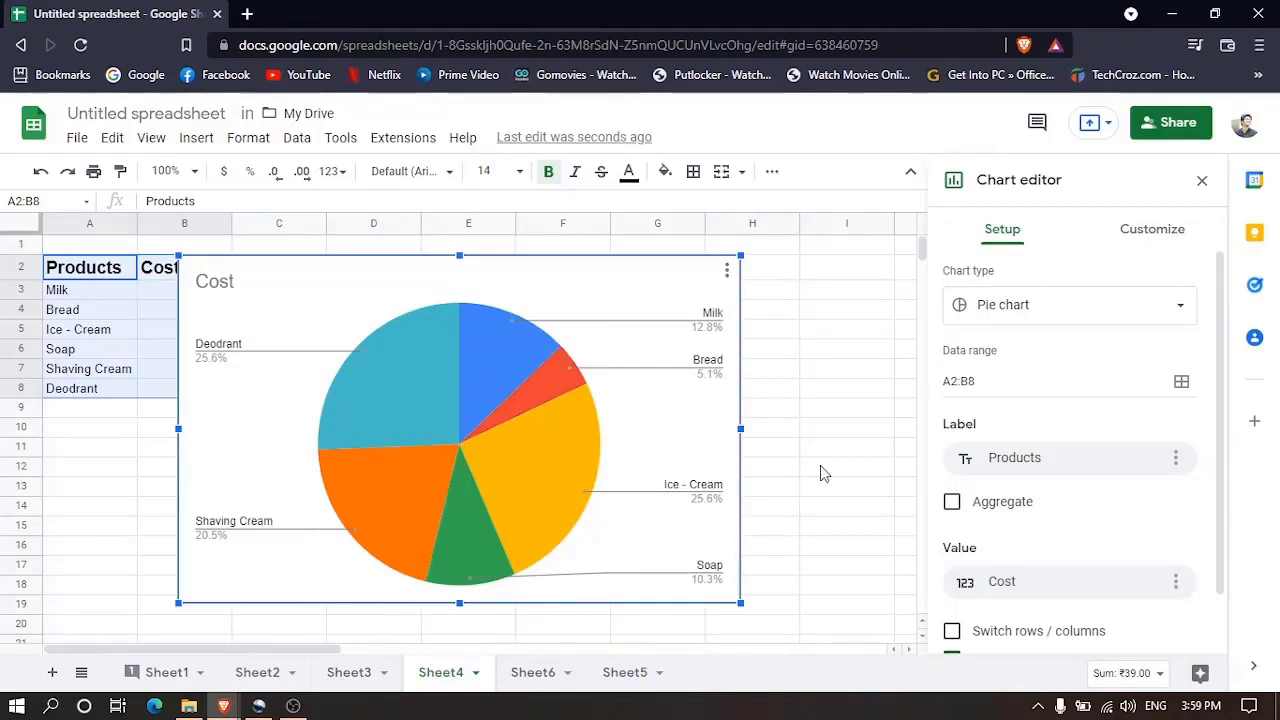
# Step: Try the bar chart and waterfall chart types for the cost chart, and switch it back to a pie chart
pyautogui.click(1100, 312)
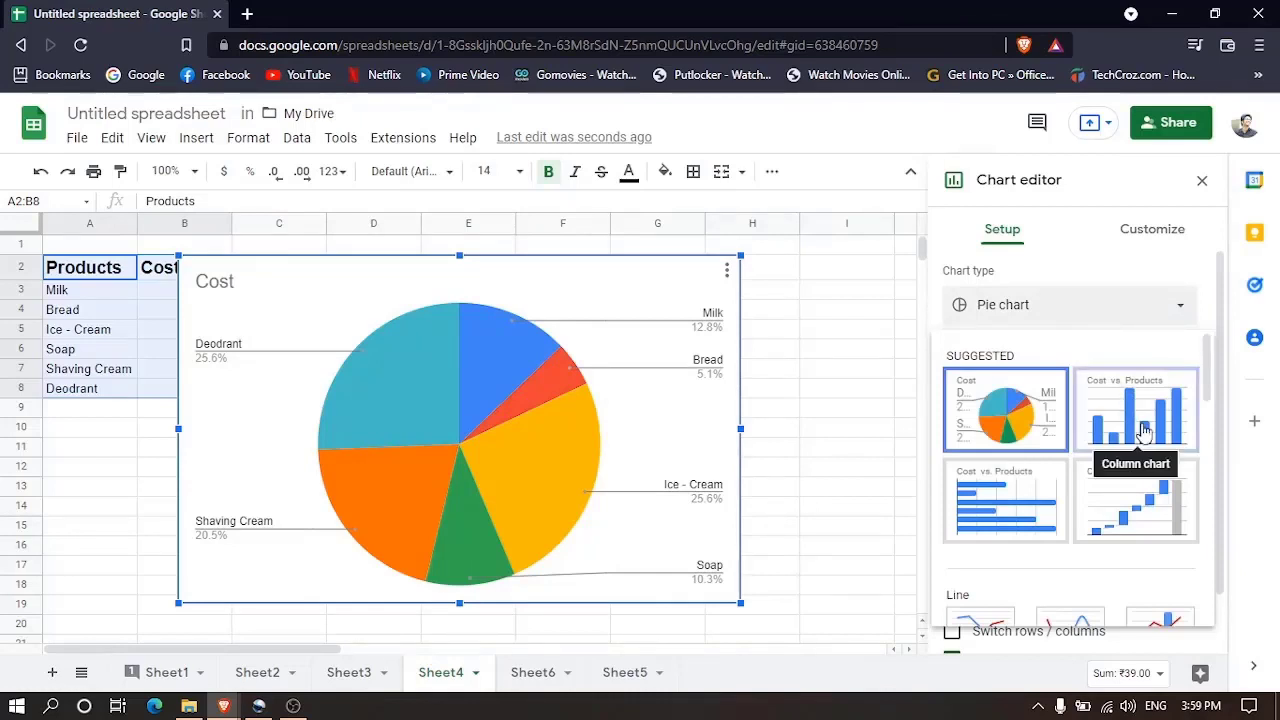
pyautogui.click(979, 523)
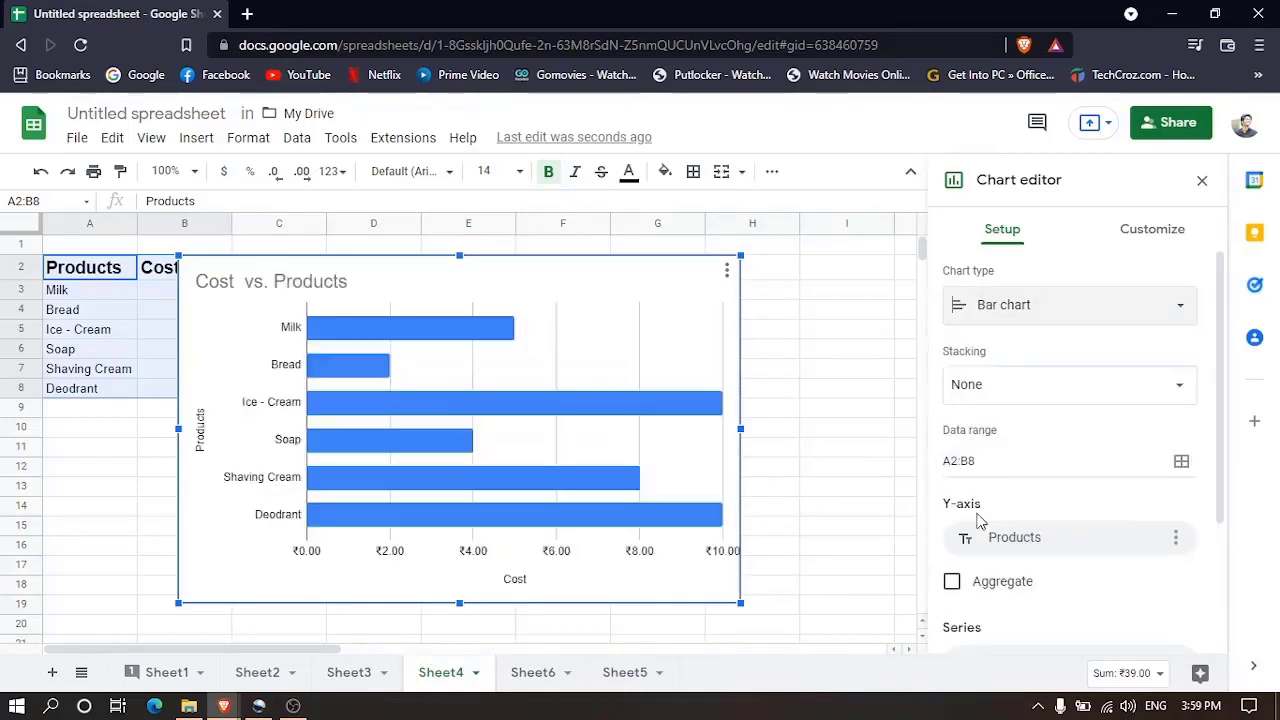
pyautogui.click(1077, 318)
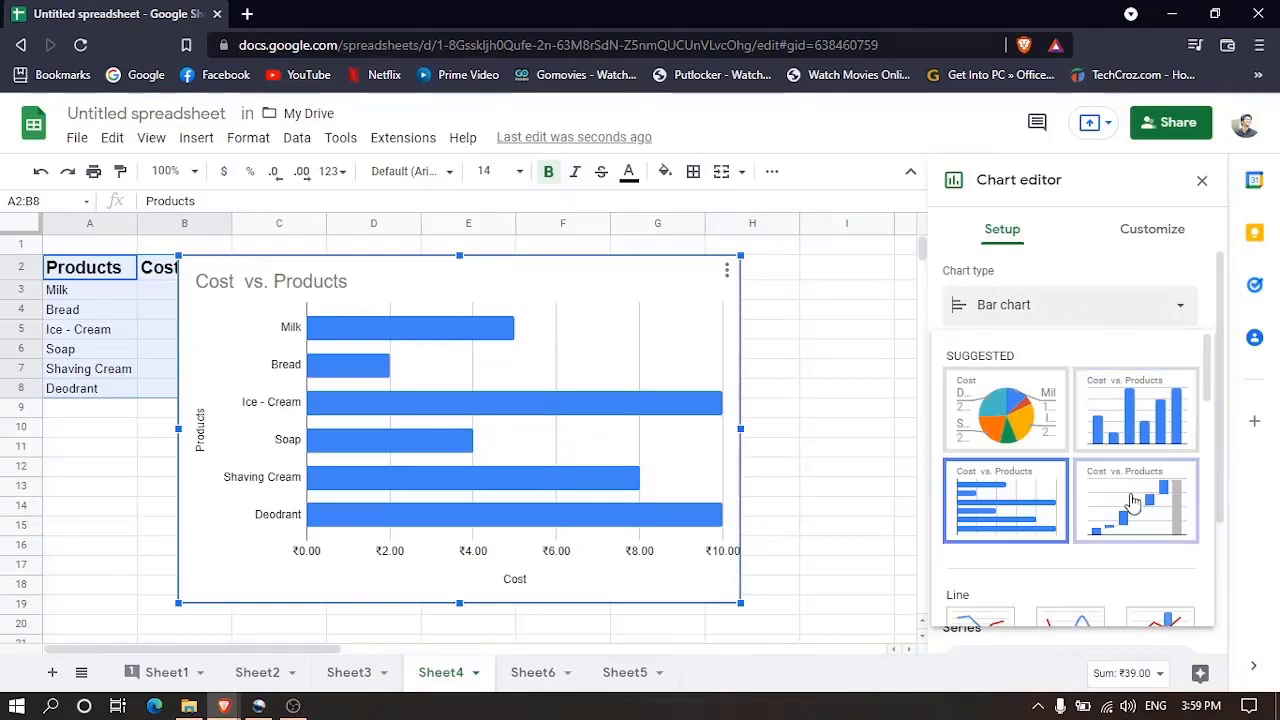
pyautogui.click(1133, 502)
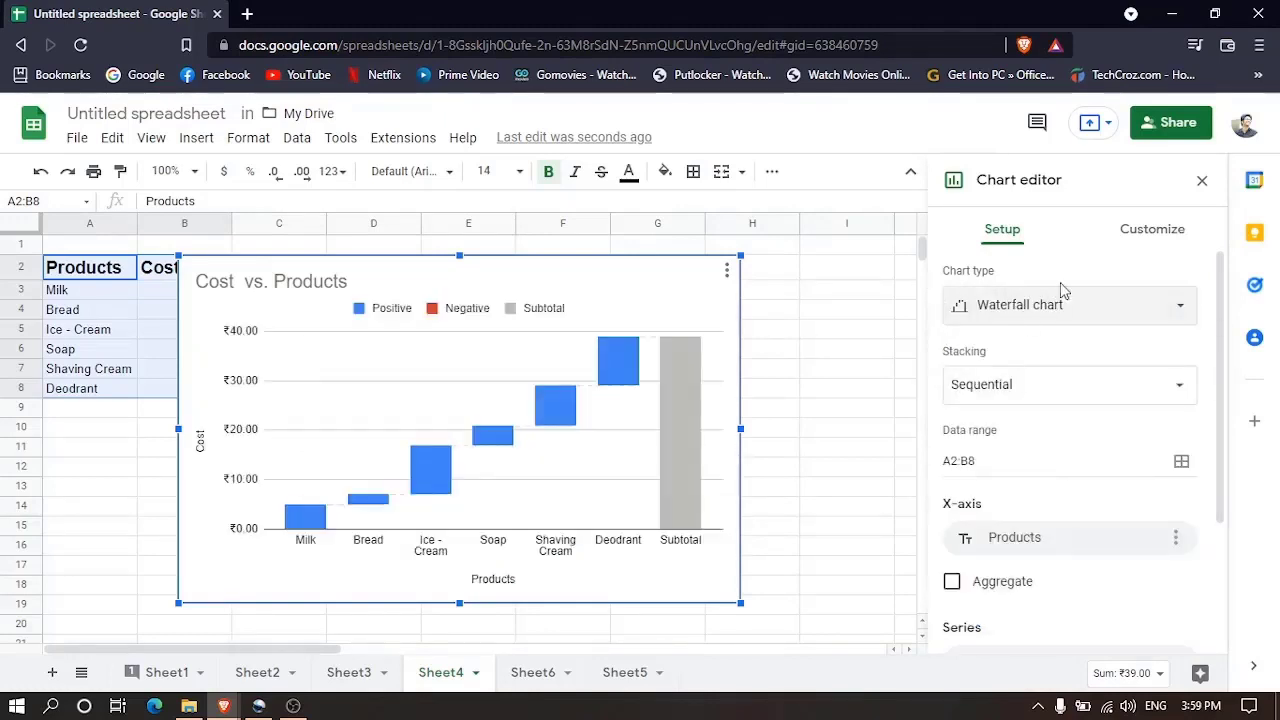
pyautogui.click(1071, 314)
pyautogui.click(1015, 400)
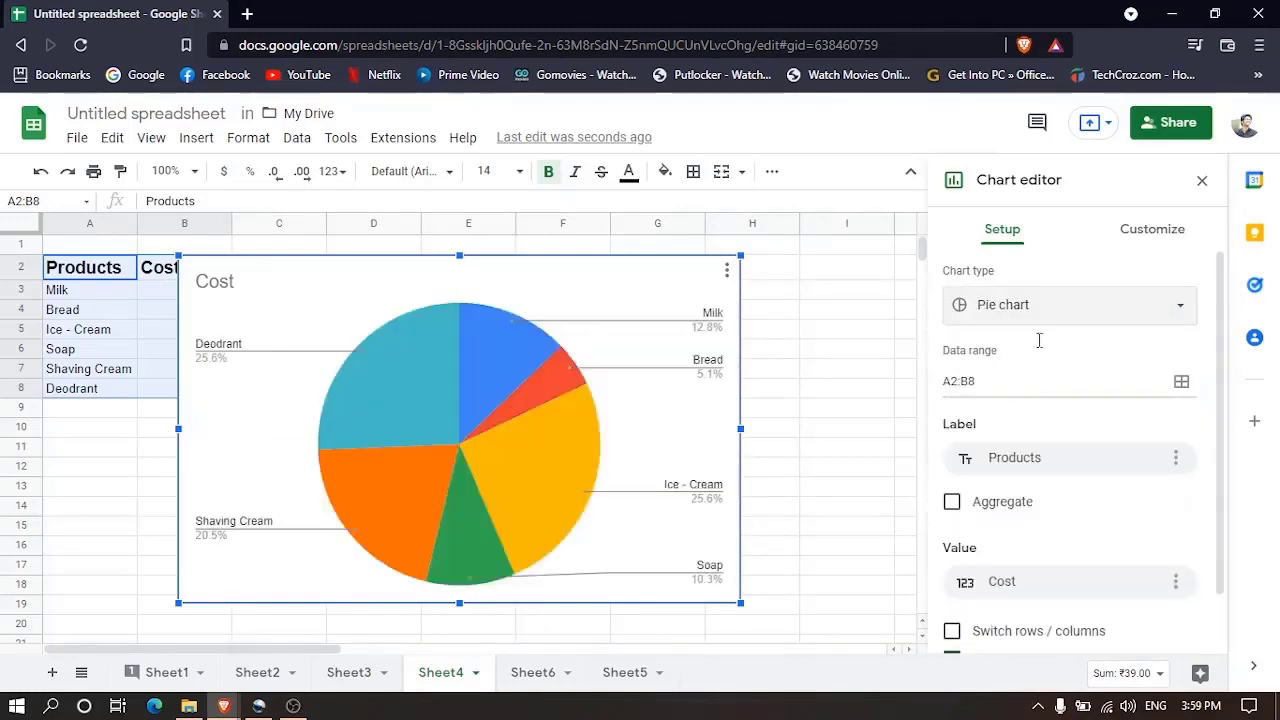
# Step: Try the 3D and Maximize options in the pie chart's style settings, turning each one off again
pyautogui.click(1165, 232)
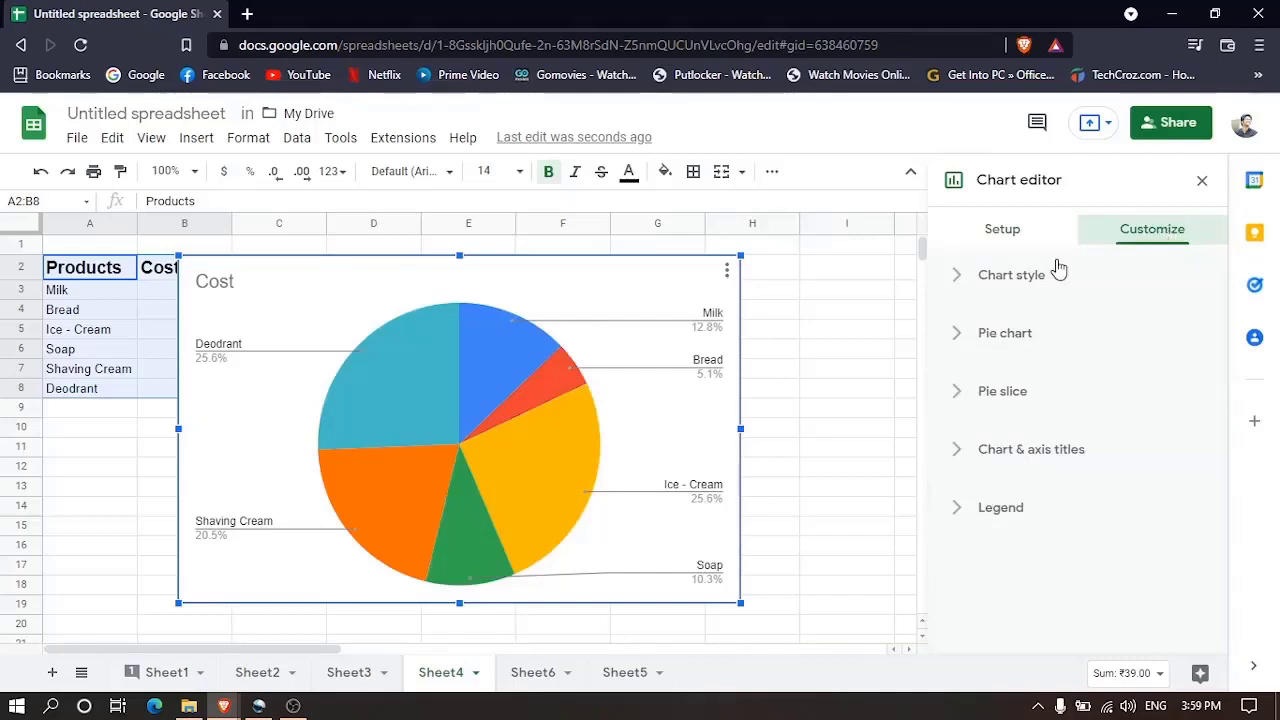
pyautogui.click(1000, 280)
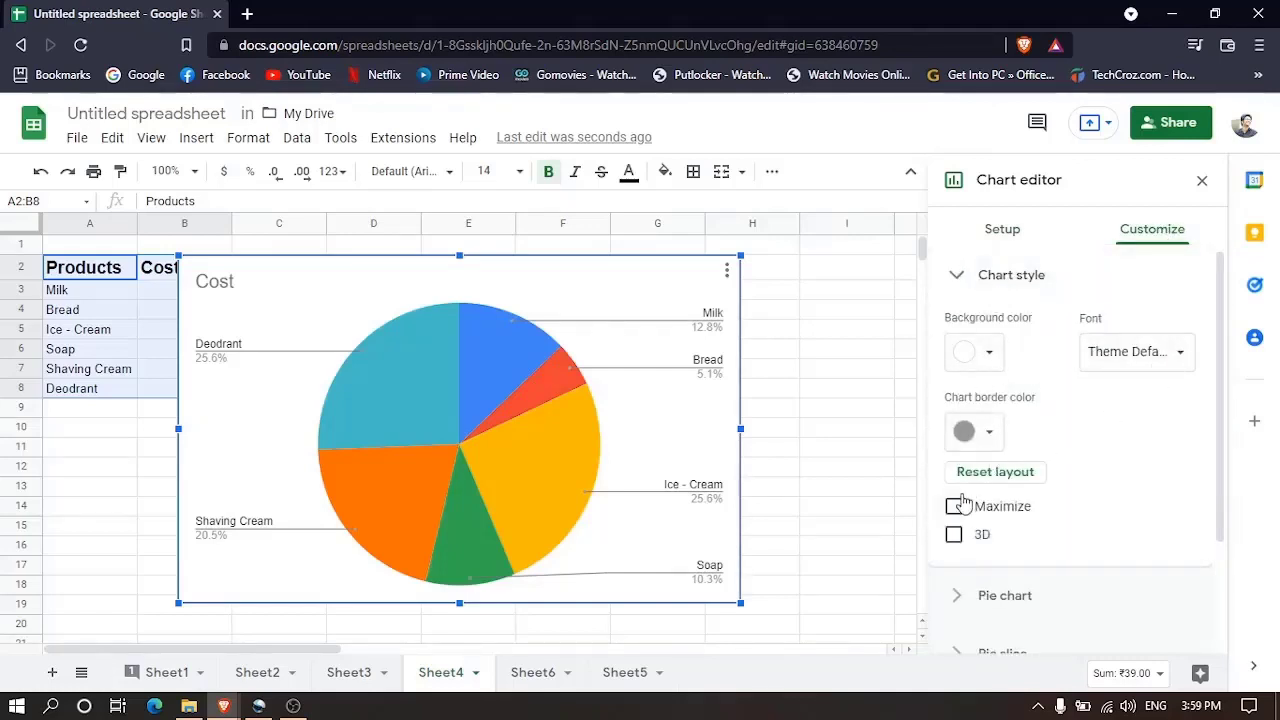
pyautogui.click(955, 535)
pyautogui.click(955, 535)
pyautogui.click(954, 506)
pyautogui.click(954, 506)
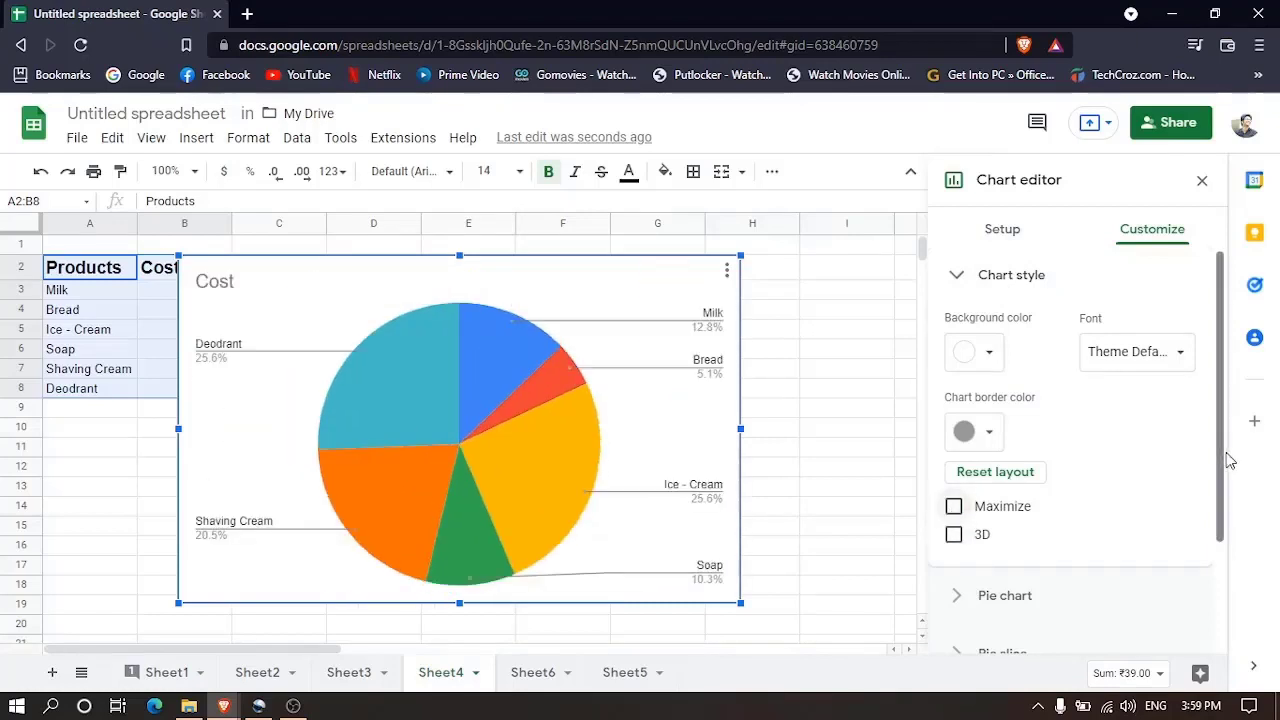
# Step: Set the pie chart's donut hole to 50%
pyautogui.scroll(-2, 1225, 460)
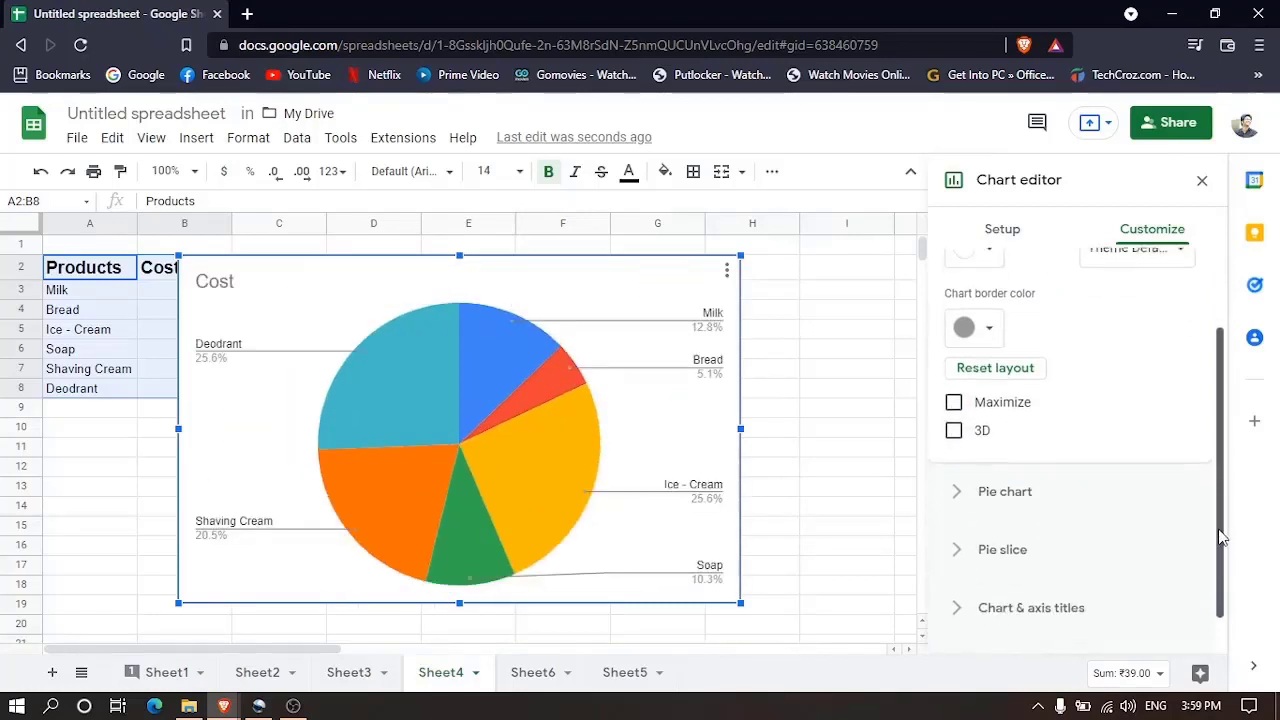
pyautogui.click(1082, 512)
pyautogui.click(1052, 311)
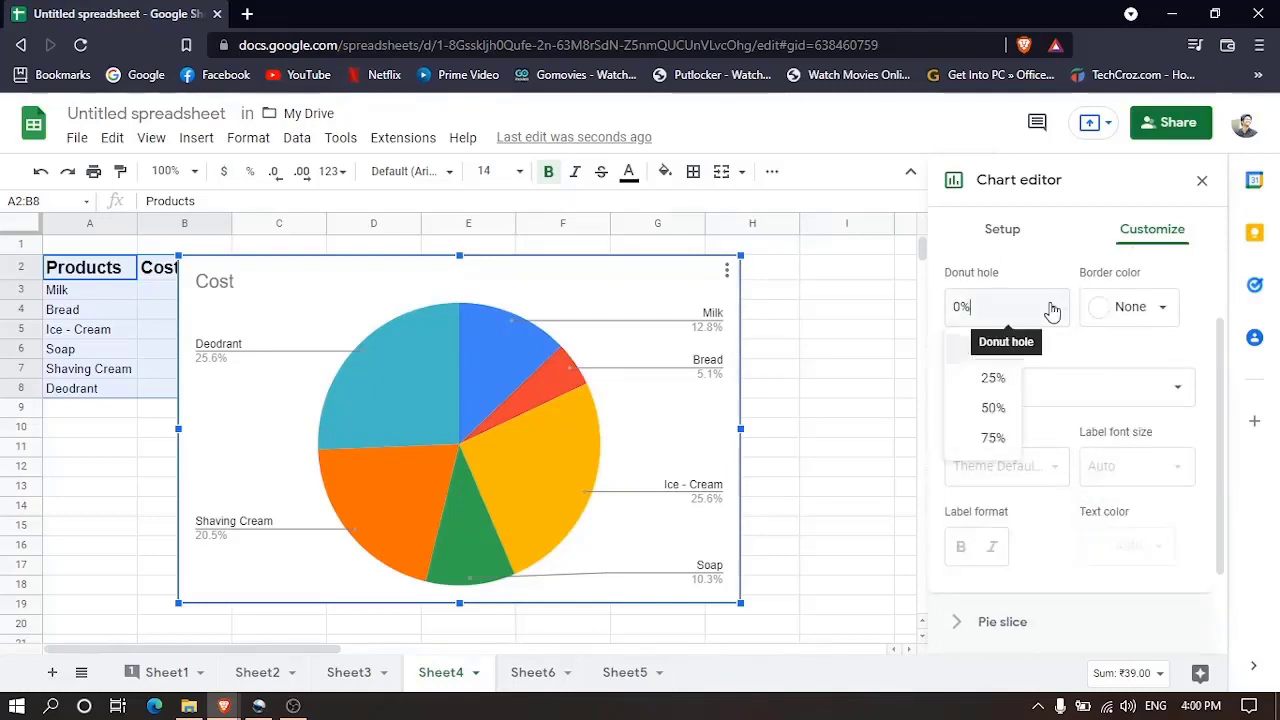
pyautogui.click(995, 410)
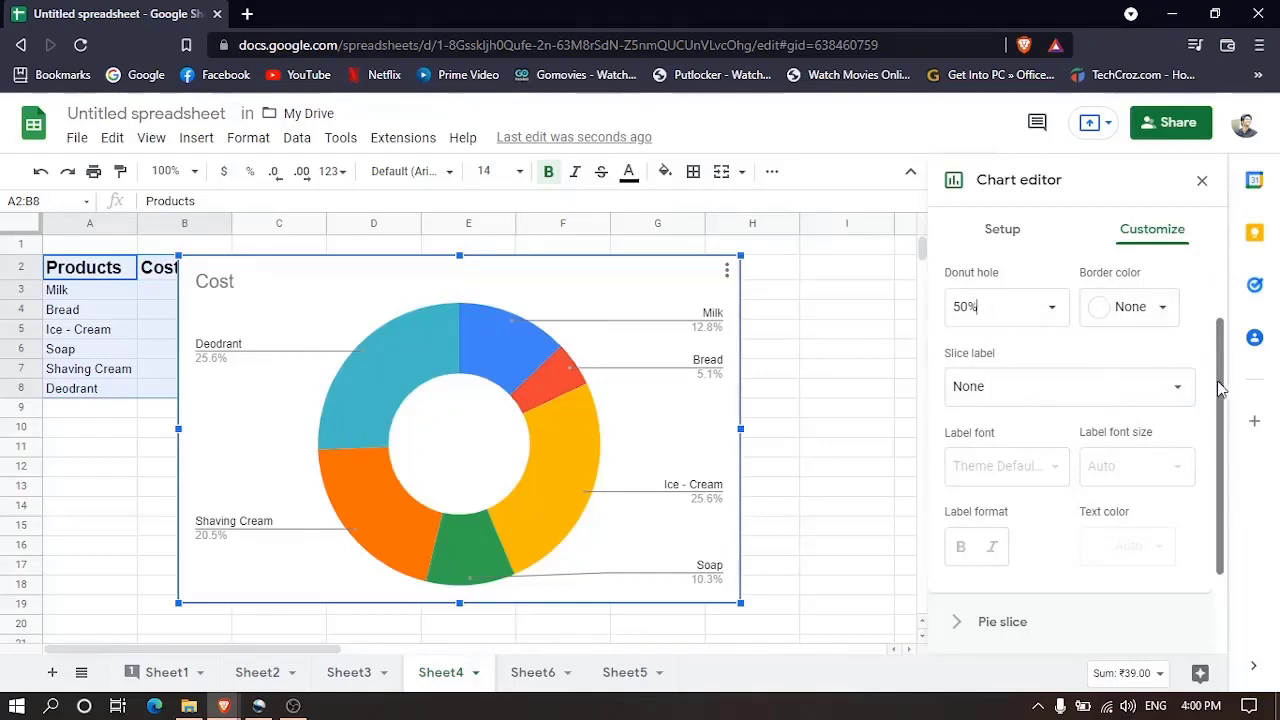
# Step: Try a 50% distance from center for the Milk slice, and set it back to 0%
pyautogui.moveTo(1220, 389); pyautogui.dragTo(1220, 449)
pyautogui.click(1037, 533)
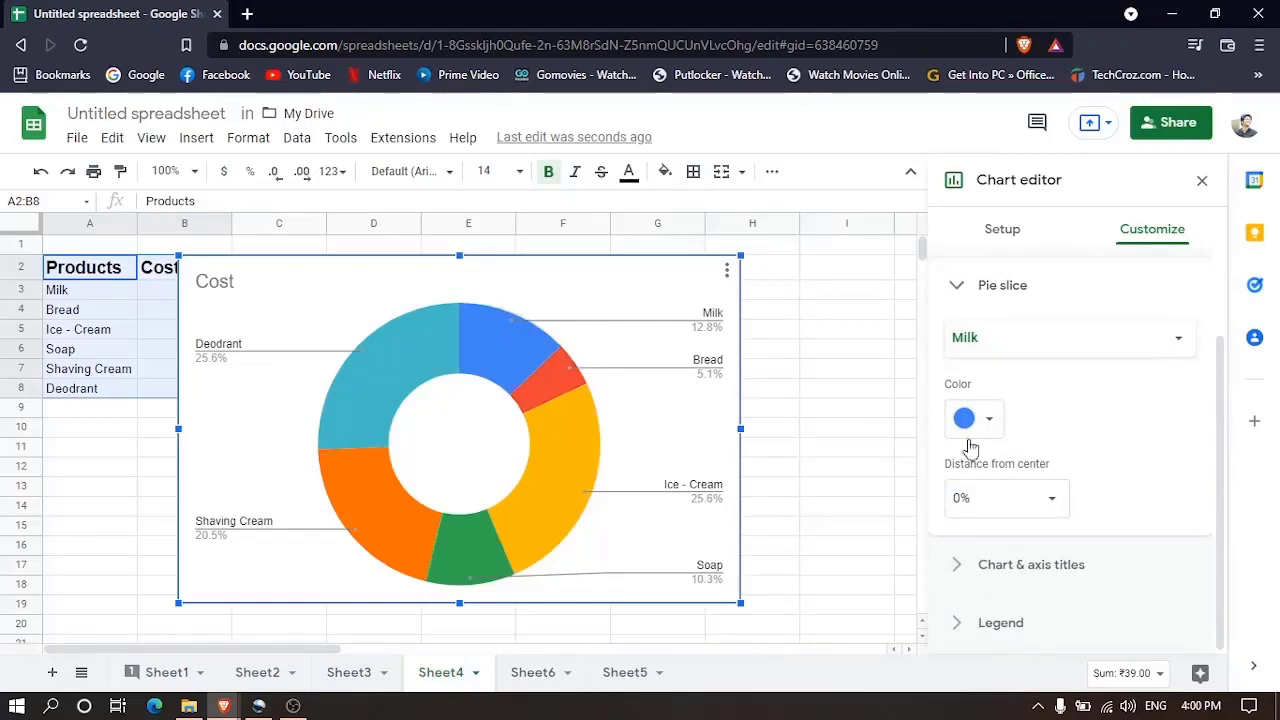
pyautogui.click(1028, 497)
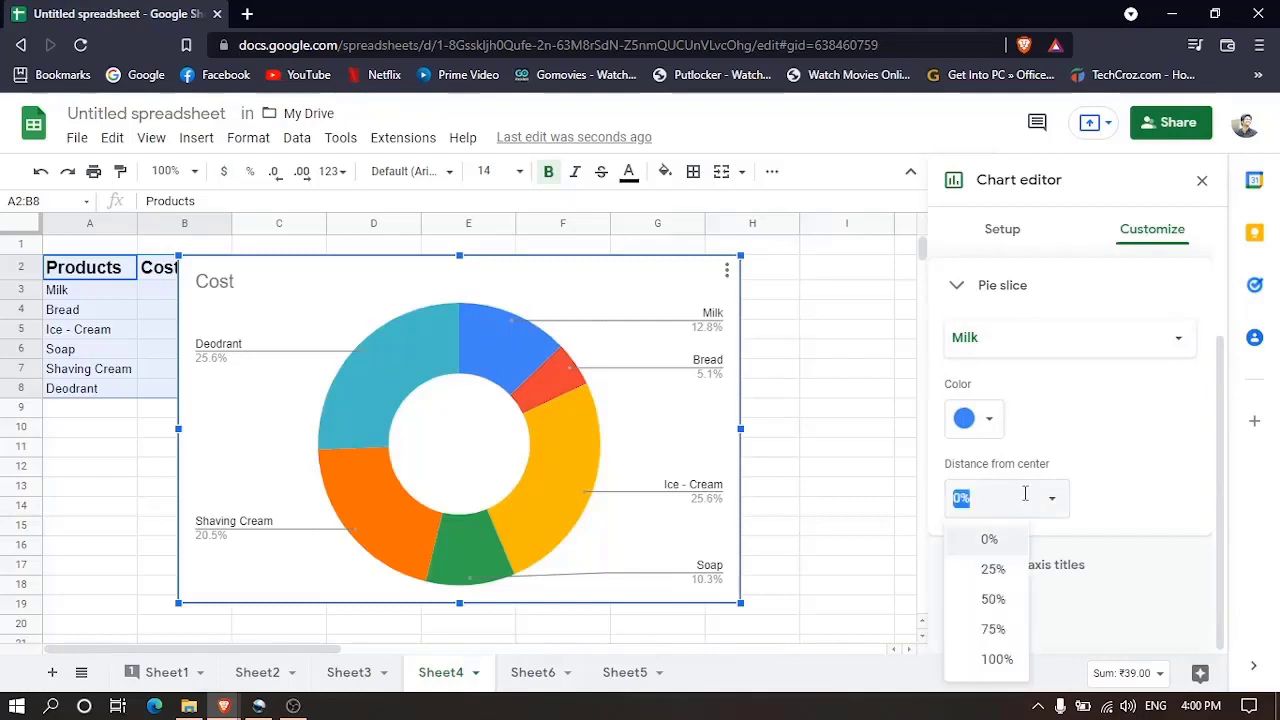
pyautogui.click(996, 602)
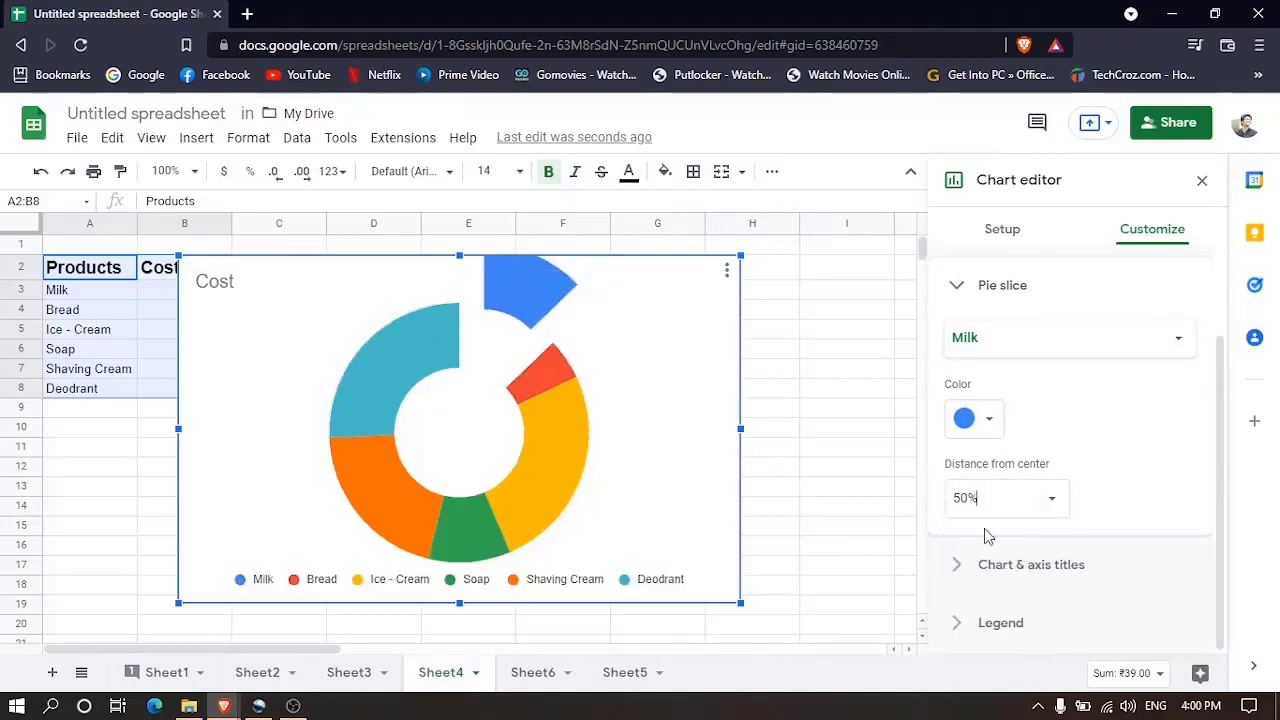
pyautogui.click(1060, 500)
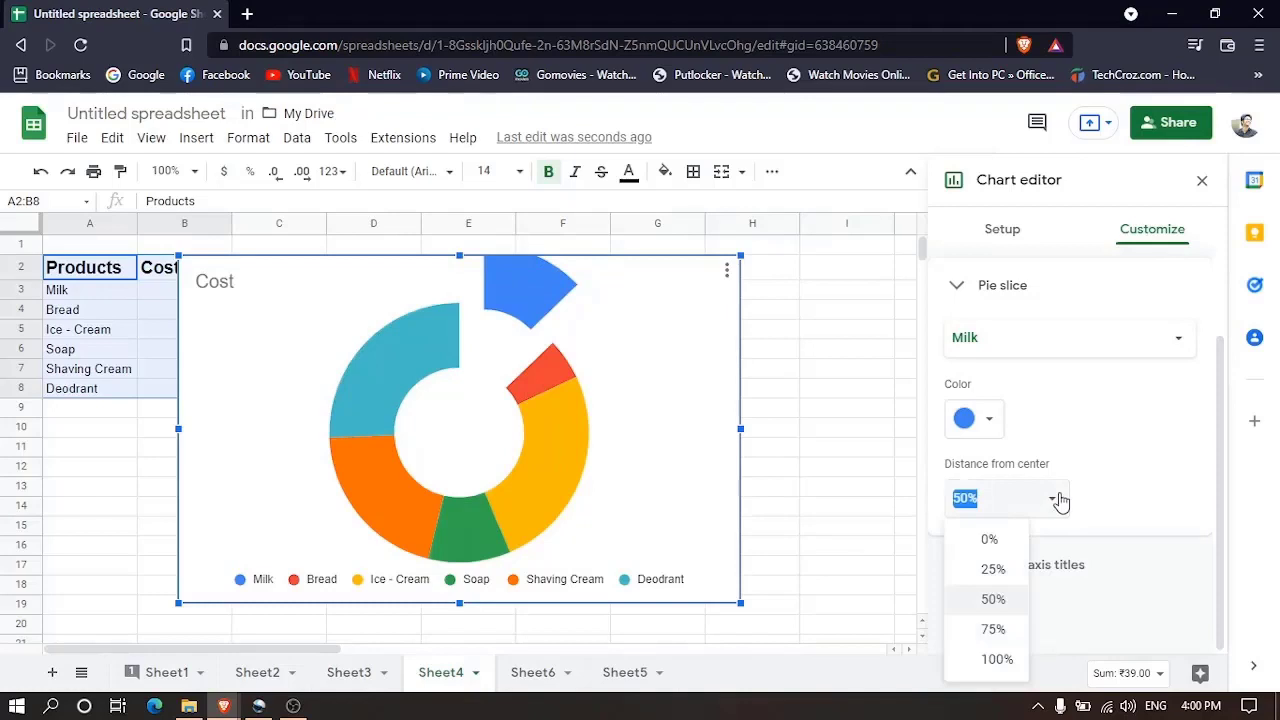
pyautogui.click(996, 540)
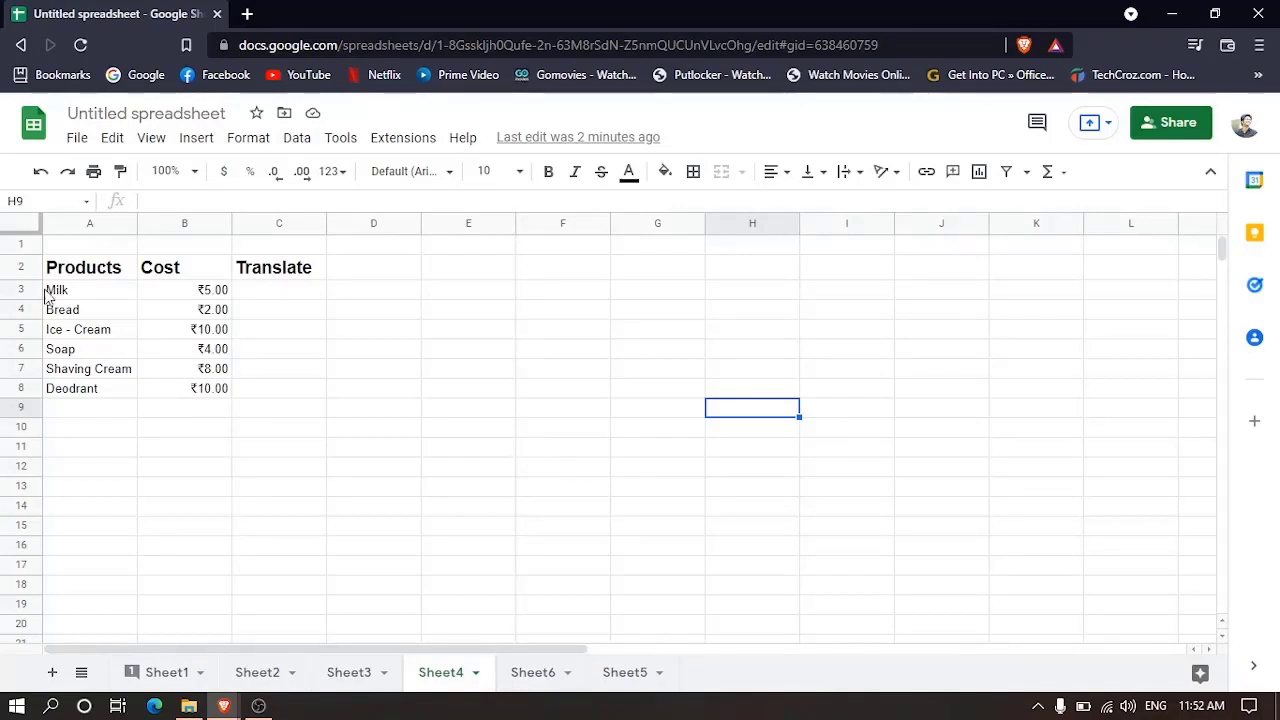
# Step: Enter the formula =GOOGLETRANSLATE(A3,"EN","FR") in cell C3 to translate the first product name from English to French
pyautogui.click(281, 297)
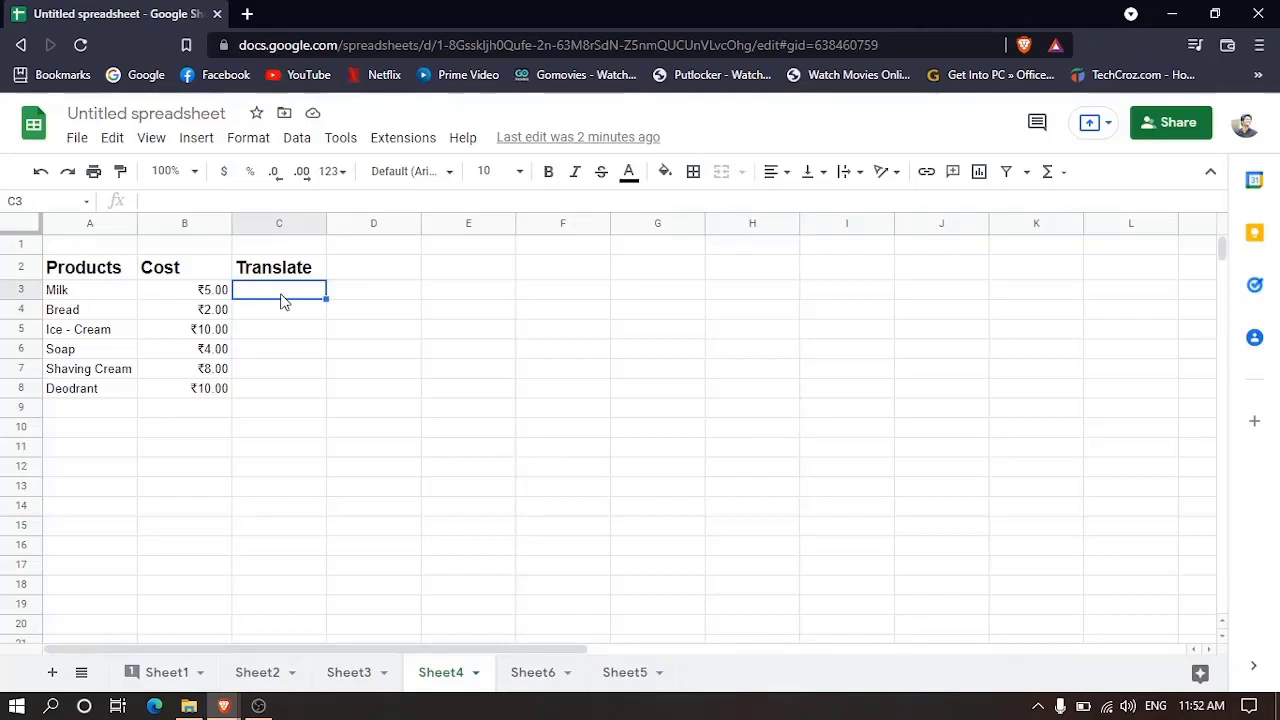
pyautogui.write('=')
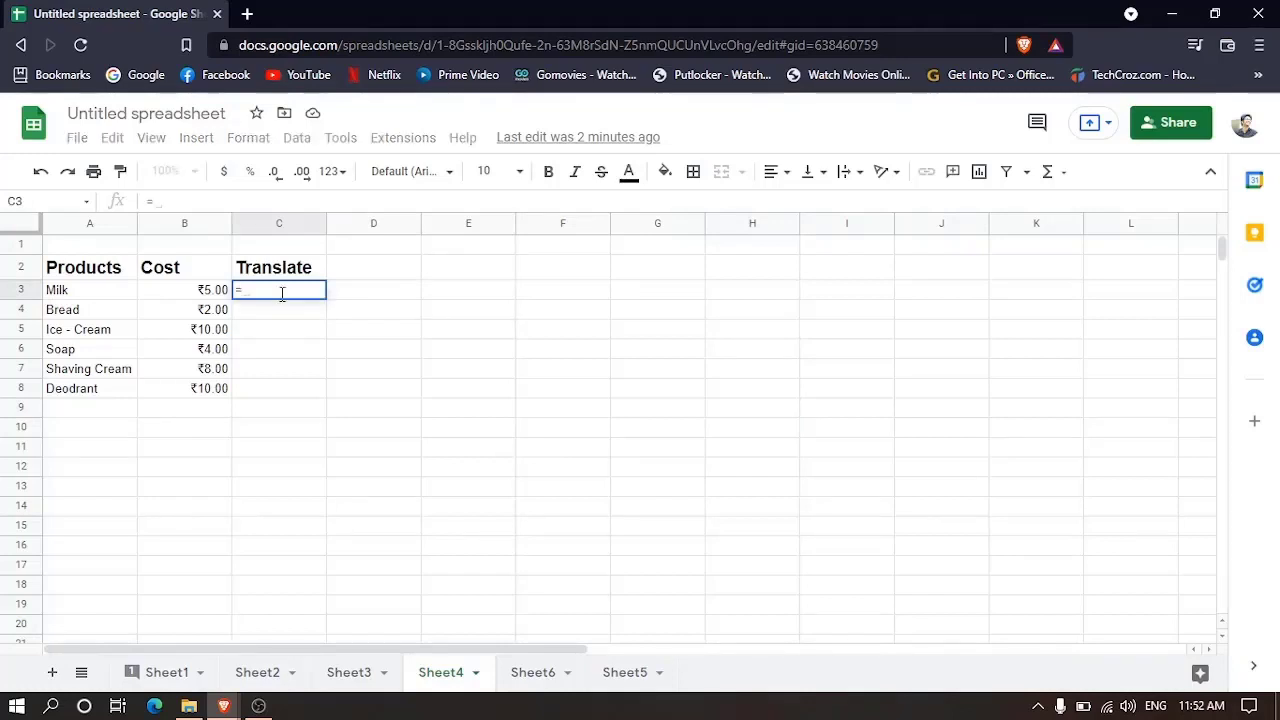
pyautogui.write('google')
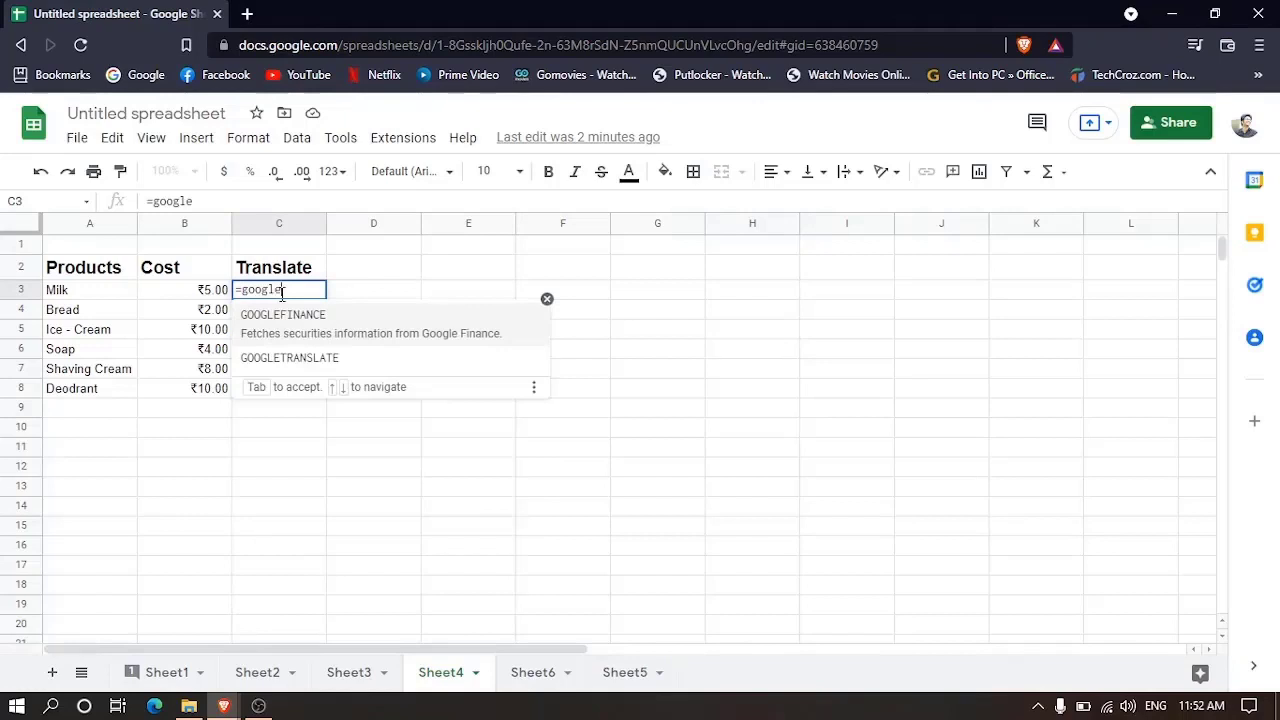
pyautogui.click(303, 362)
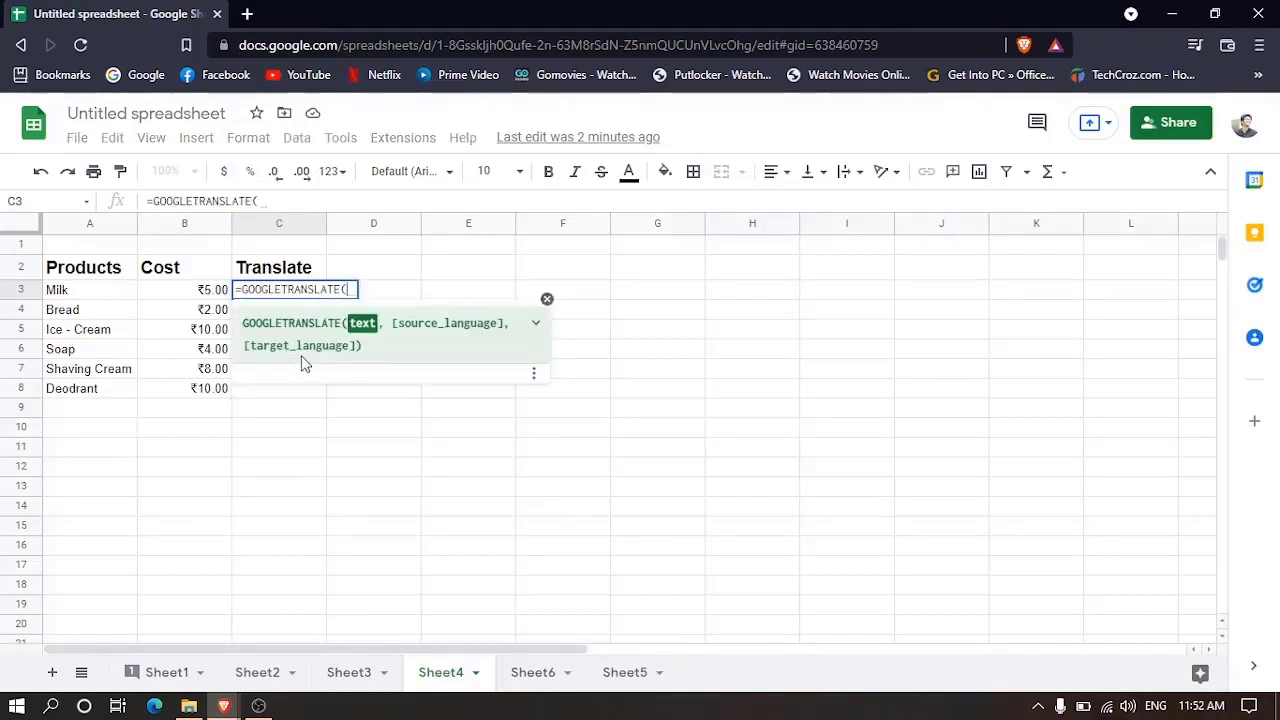
pyautogui.click(130, 298)
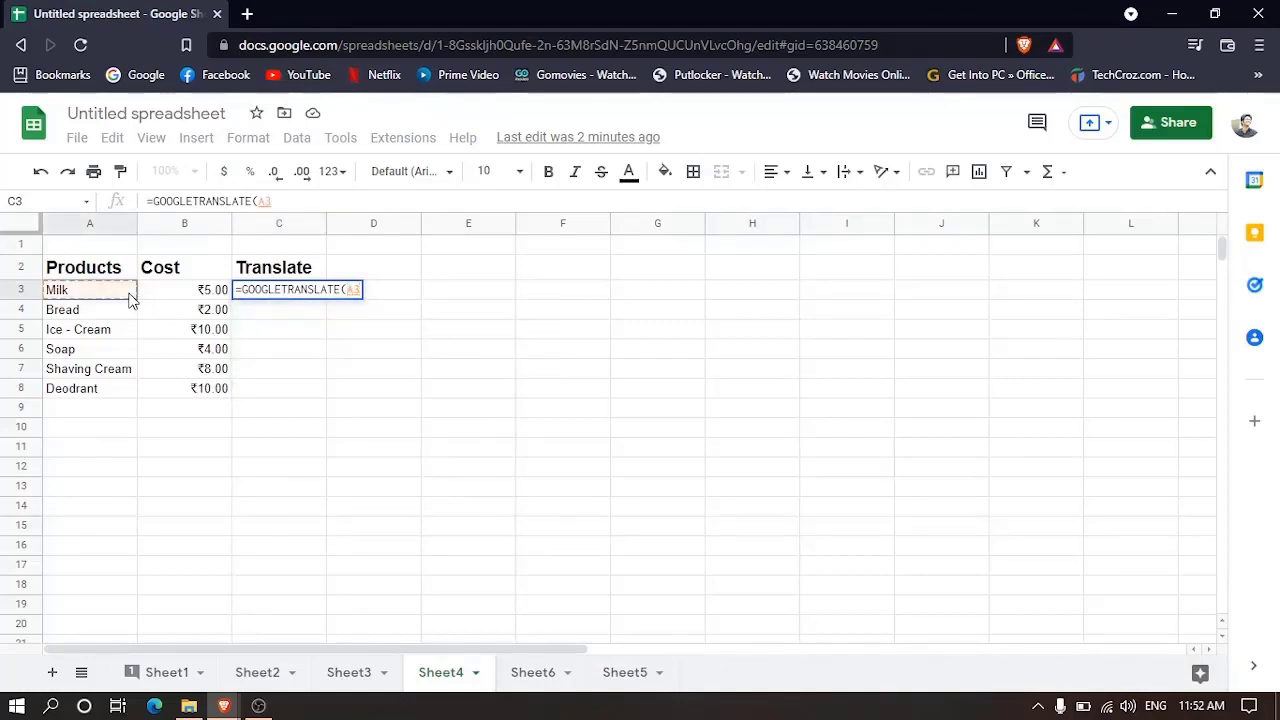
pyautogui.write(', ')
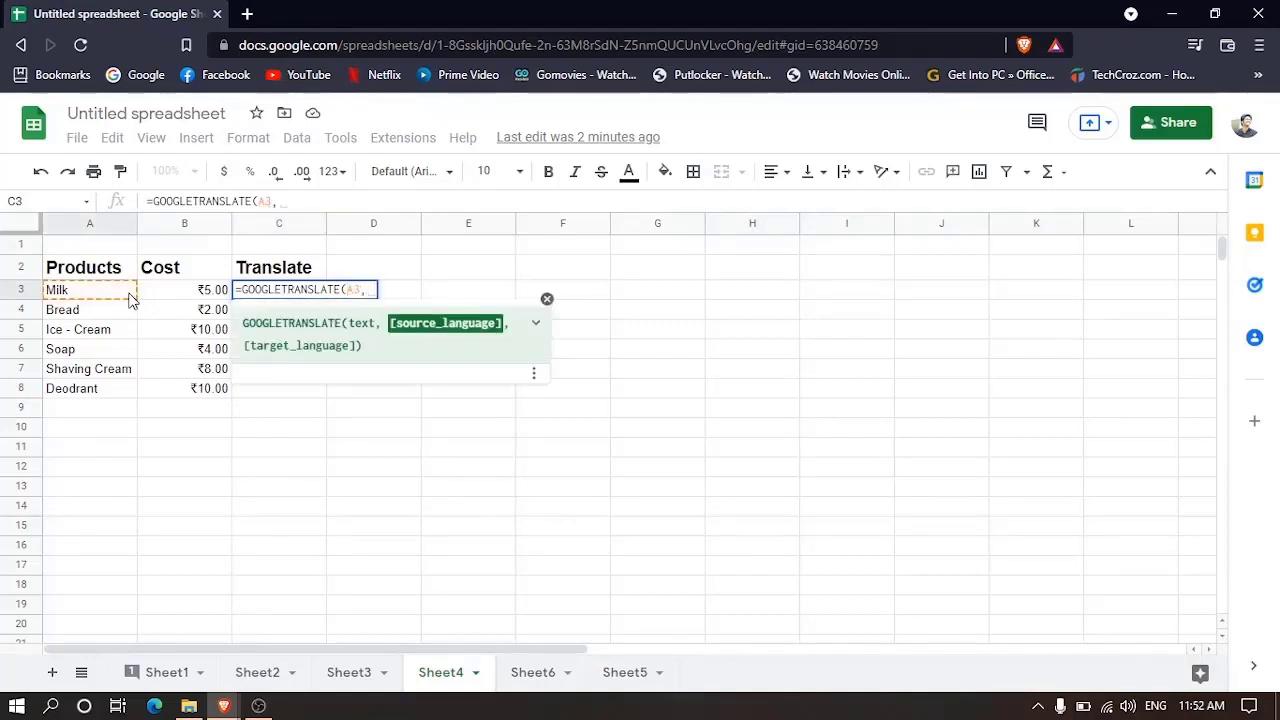
pyautogui.write('"')
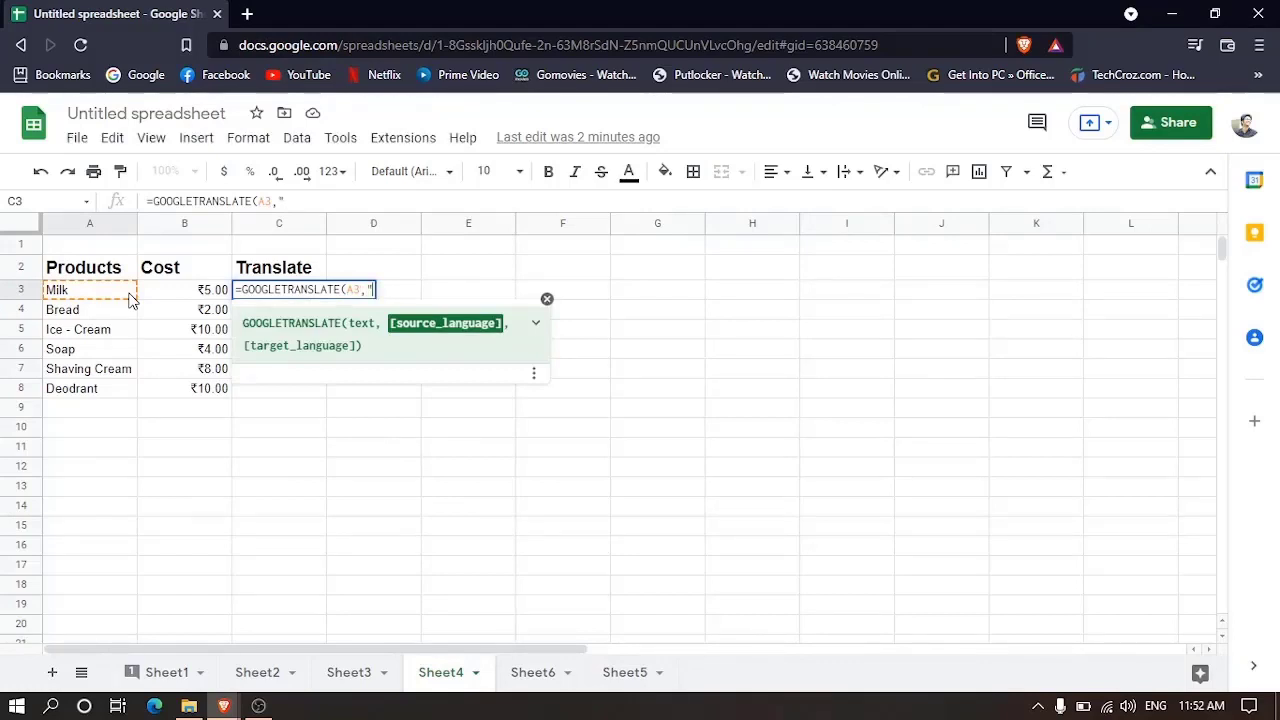
pyautogui.write('EN')
pyautogui.write('"')
pyautogui.write(',"')
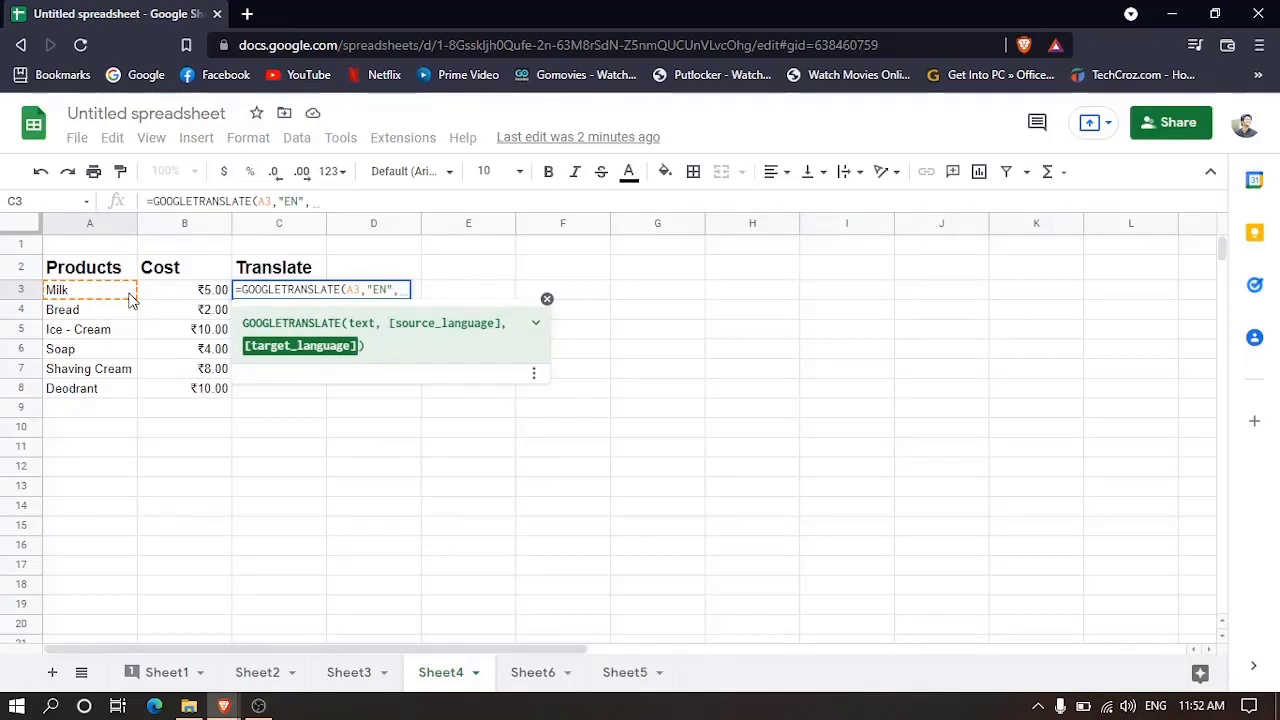
pyautogui.write('F')
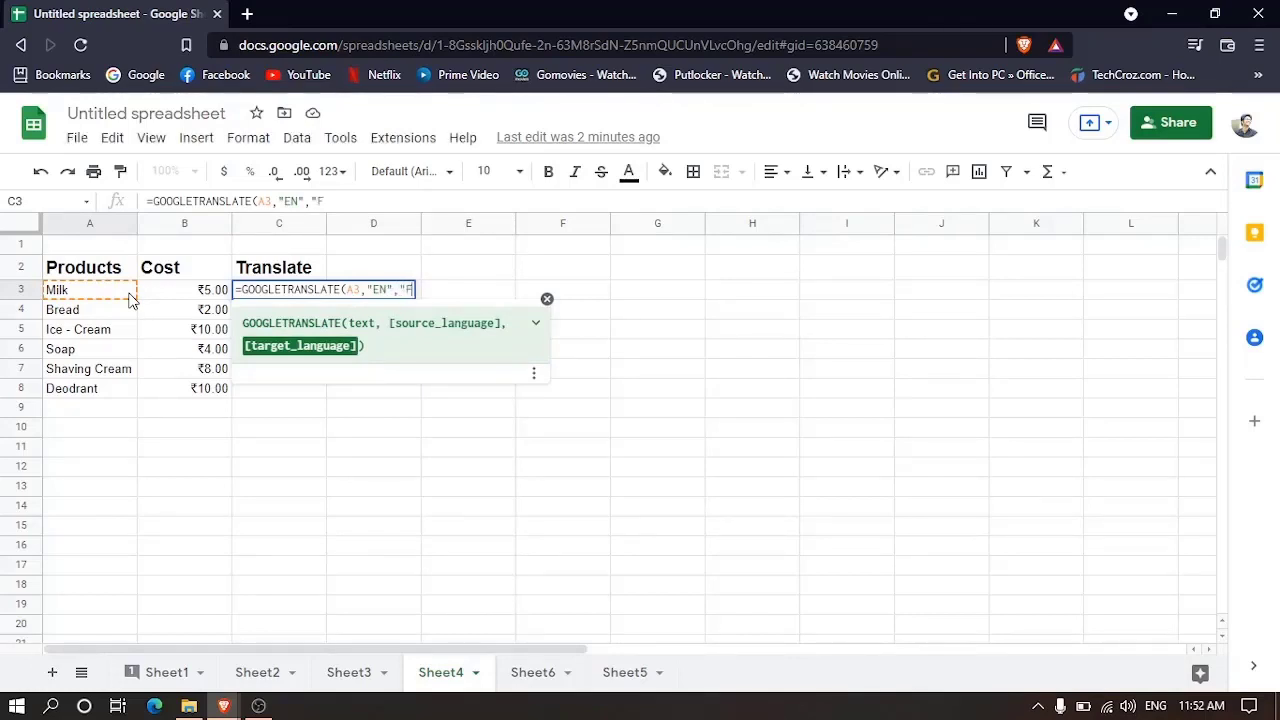
pyautogui.write('R")')
pyautogui.press('Return')
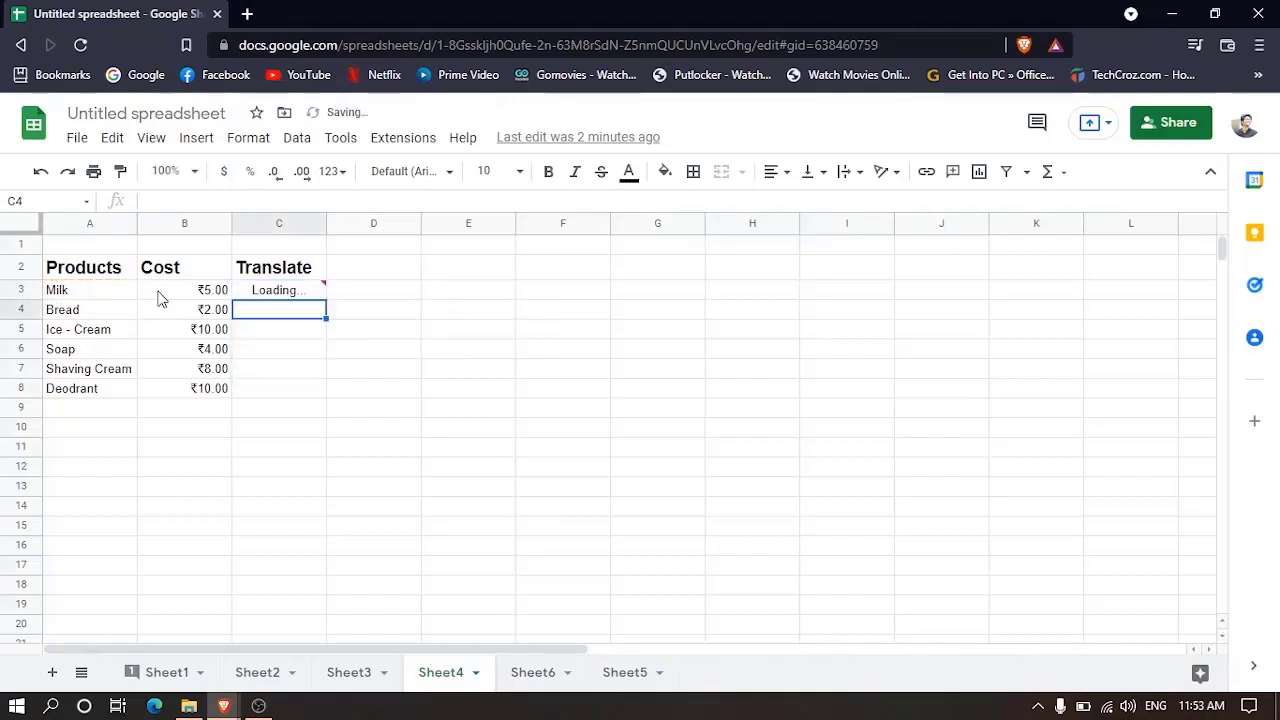
# Step: Copy the French translation formula from C3 down through C8 for the remaining products
pyautogui.click(288, 296)
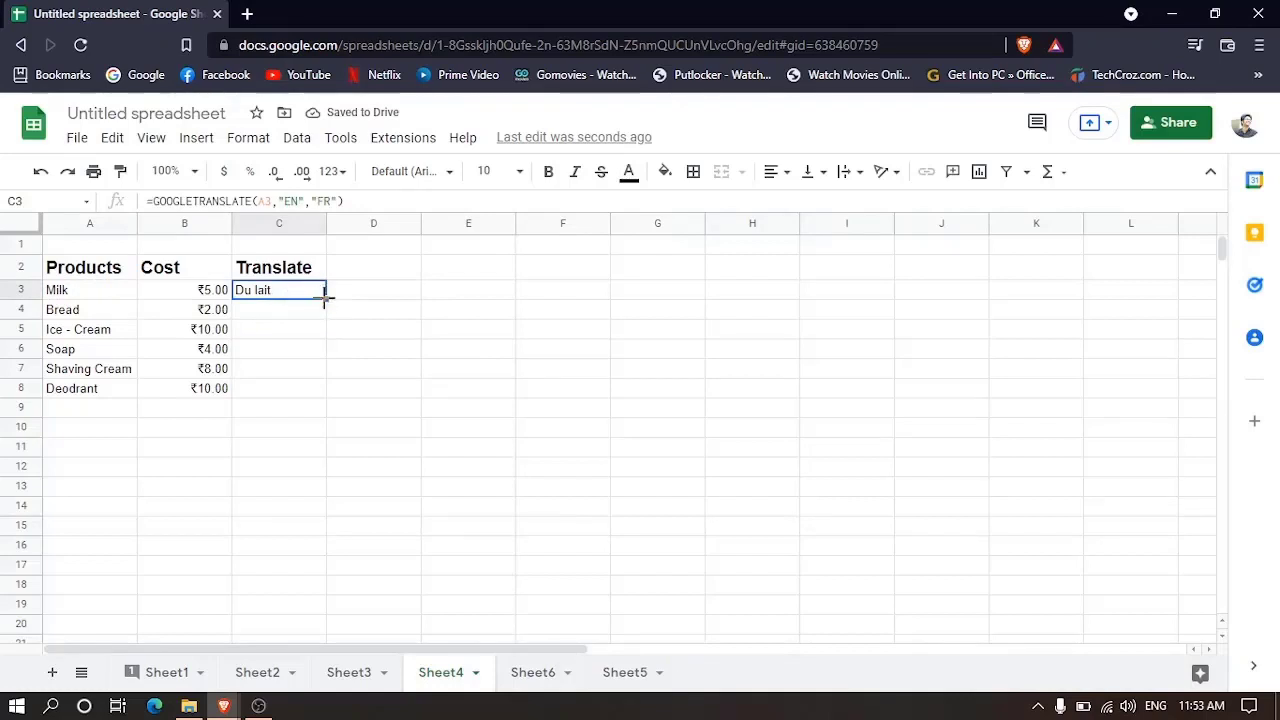
pyautogui.moveTo(325, 296); pyautogui.dragTo(322, 390)
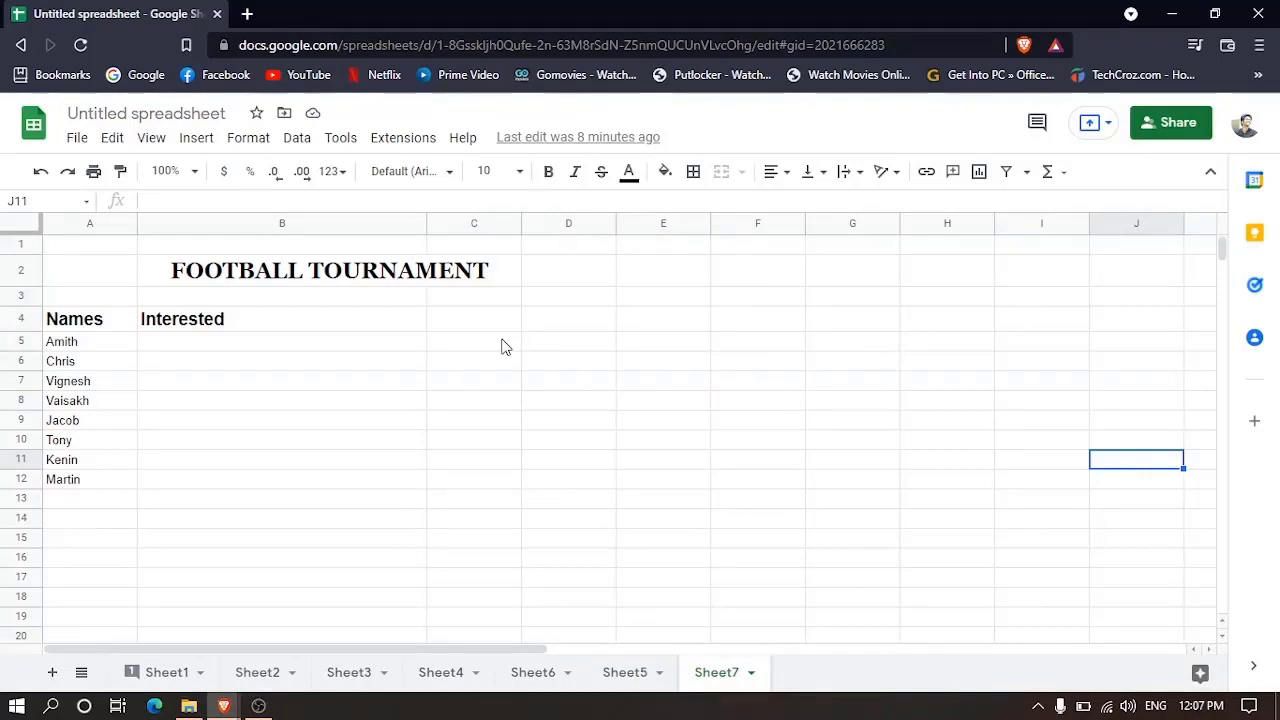
# Step: Add data validation to cell B5 on Sheet7 as a list of items with the options Yes and No
pyautogui.click(408, 347)
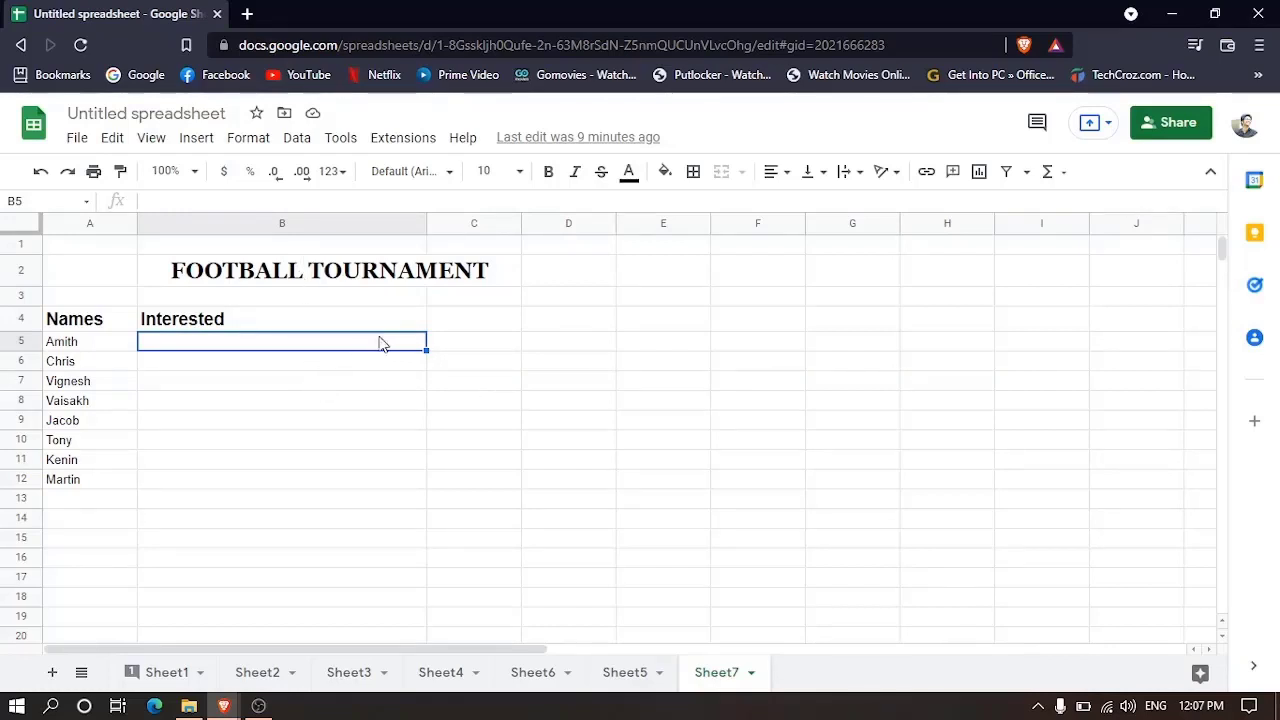
pyautogui.click(297, 139)
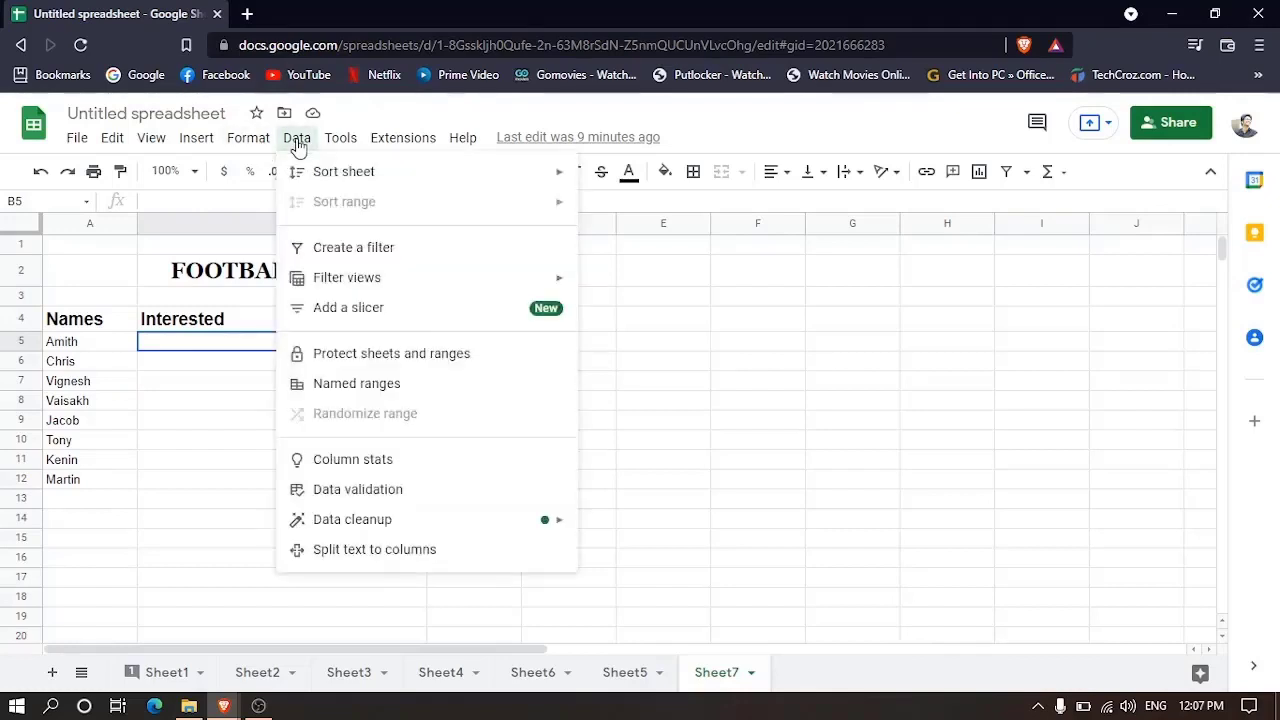
pyautogui.click(403, 492)
pyautogui.click(587, 343)
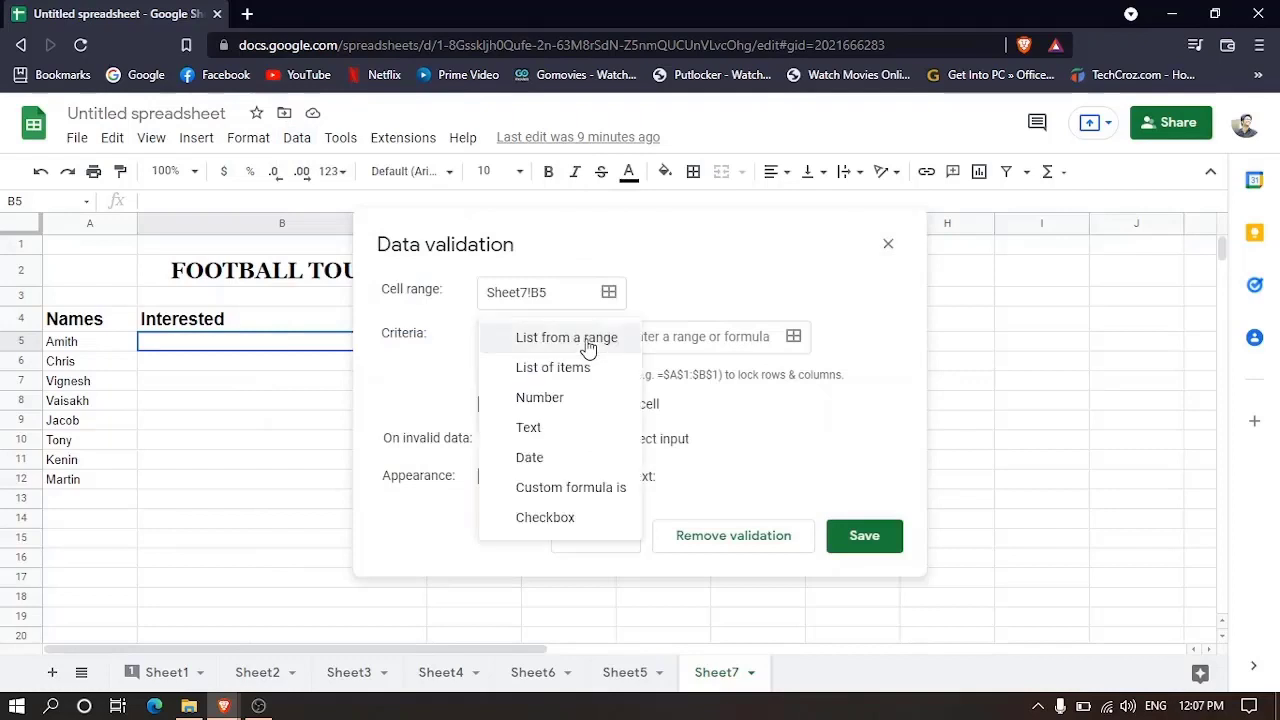
pyautogui.click(586, 366)
pyautogui.click(686, 338)
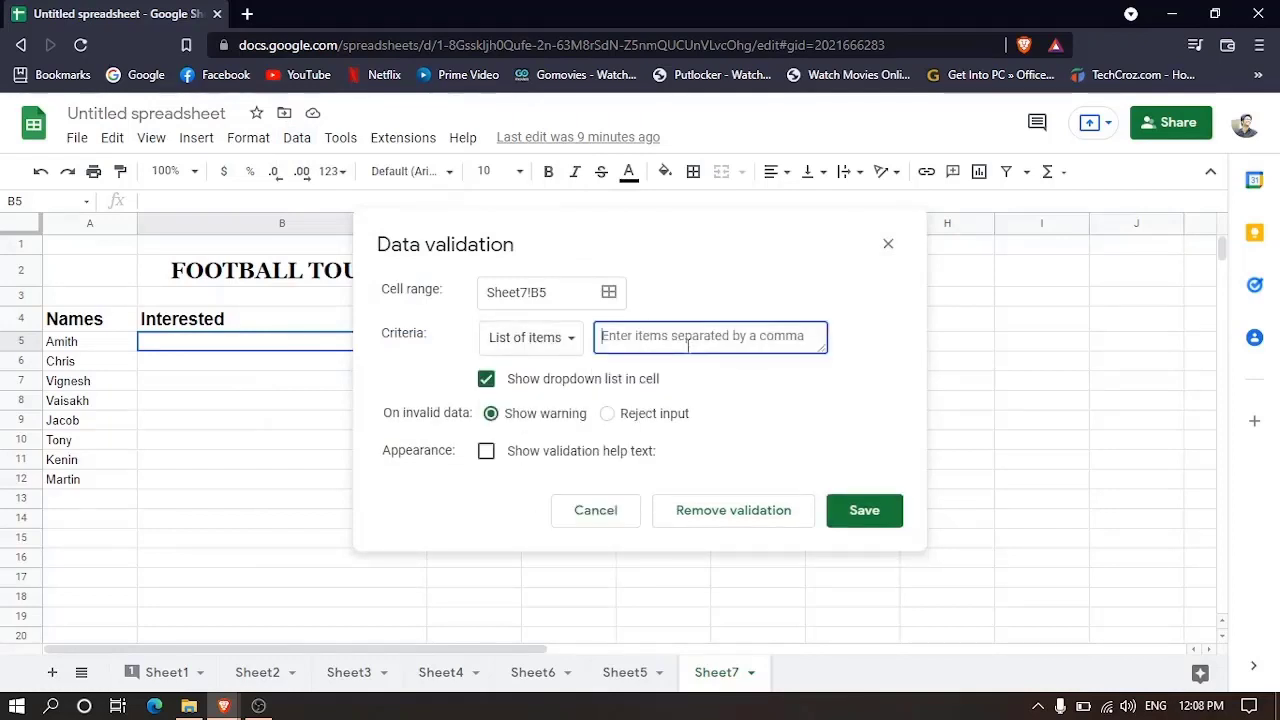
pyautogui.write('Y')
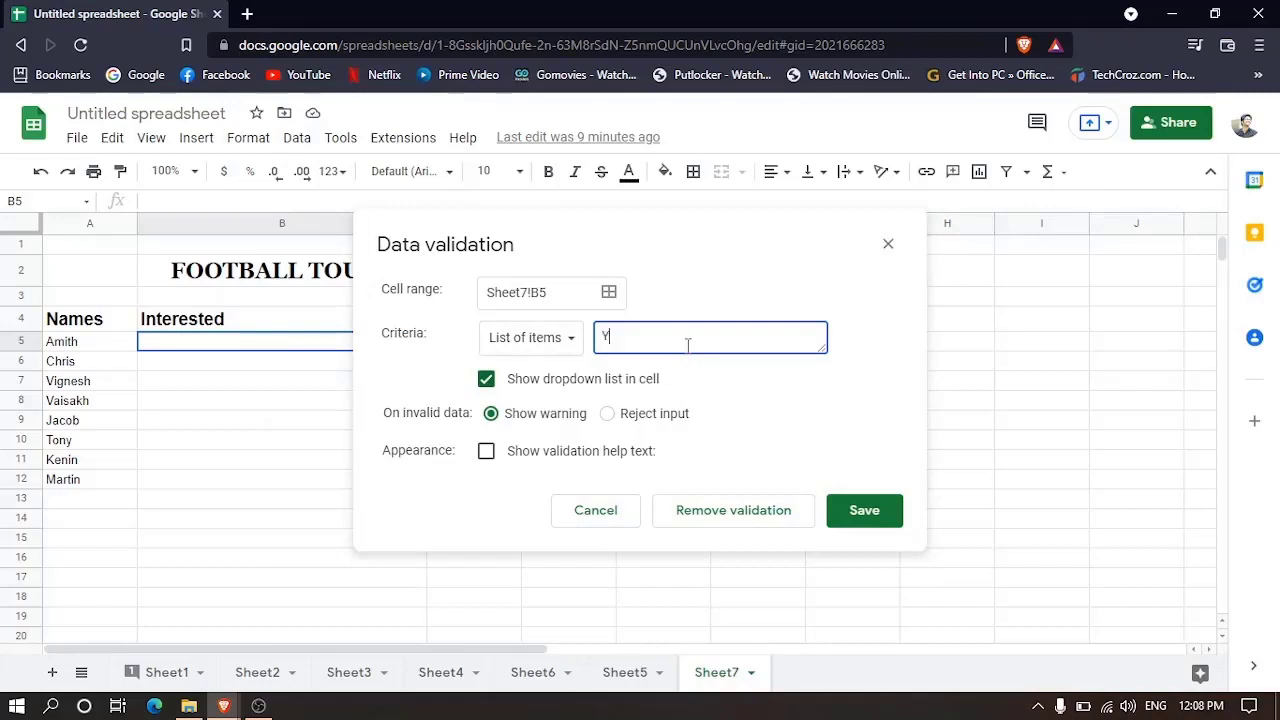
pyautogui.write('es, No')
pyautogui.click(862, 512)
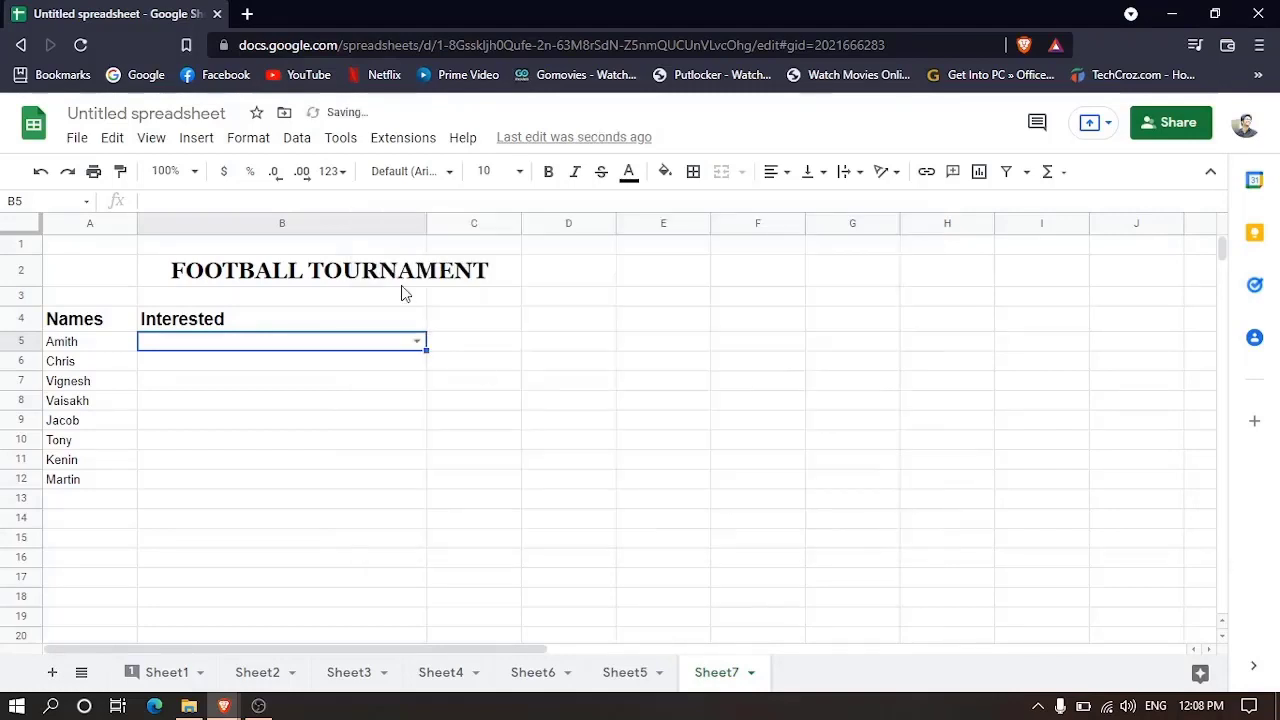
# Step: Choose Yes from the dropdown in B5 and fill it down through B12
pyautogui.click(418, 342)
pyautogui.click(392, 370)
pyautogui.click(466, 386)
pyautogui.click(398, 342)
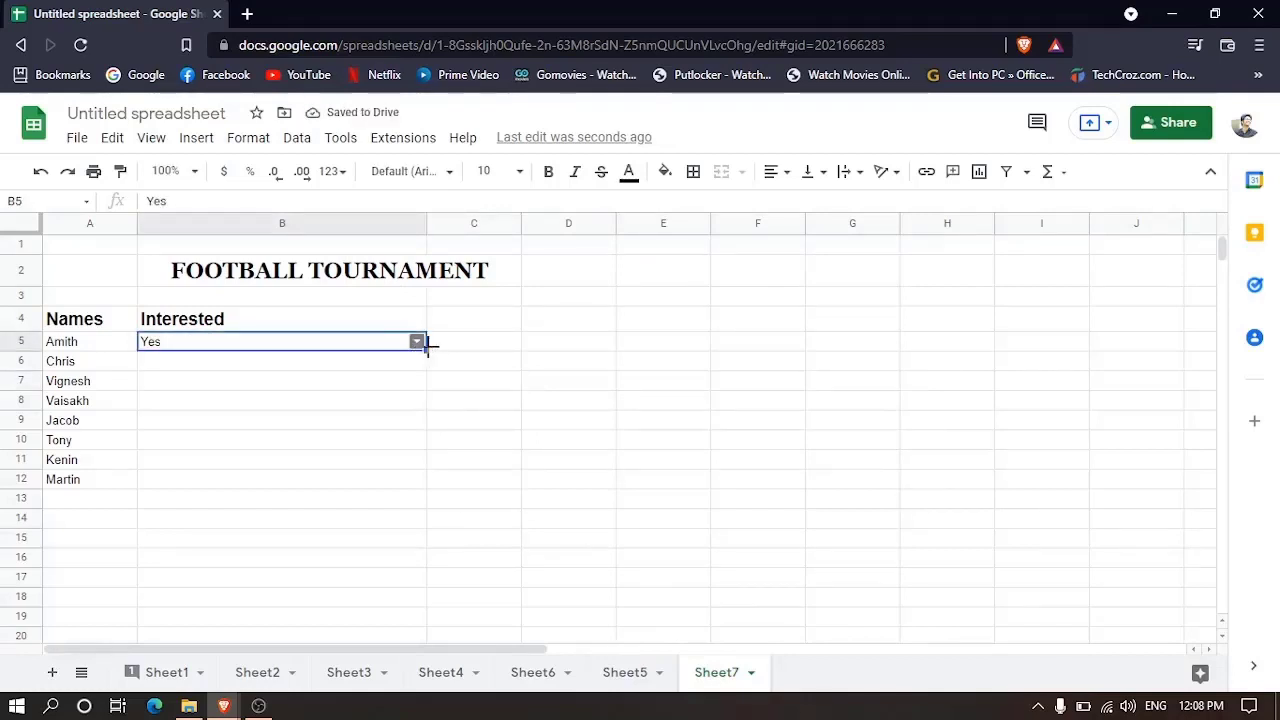
pyautogui.moveTo(427, 348); pyautogui.dragTo(424, 480)
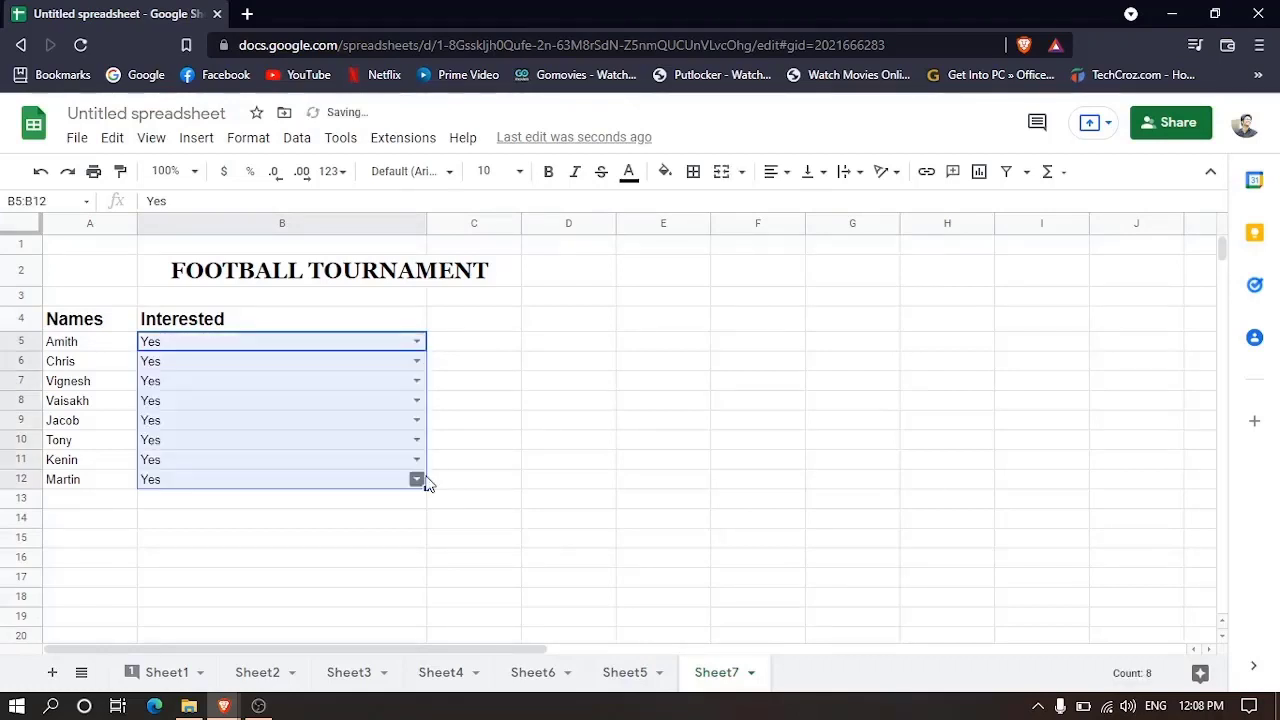
pyautogui.click(500, 446)
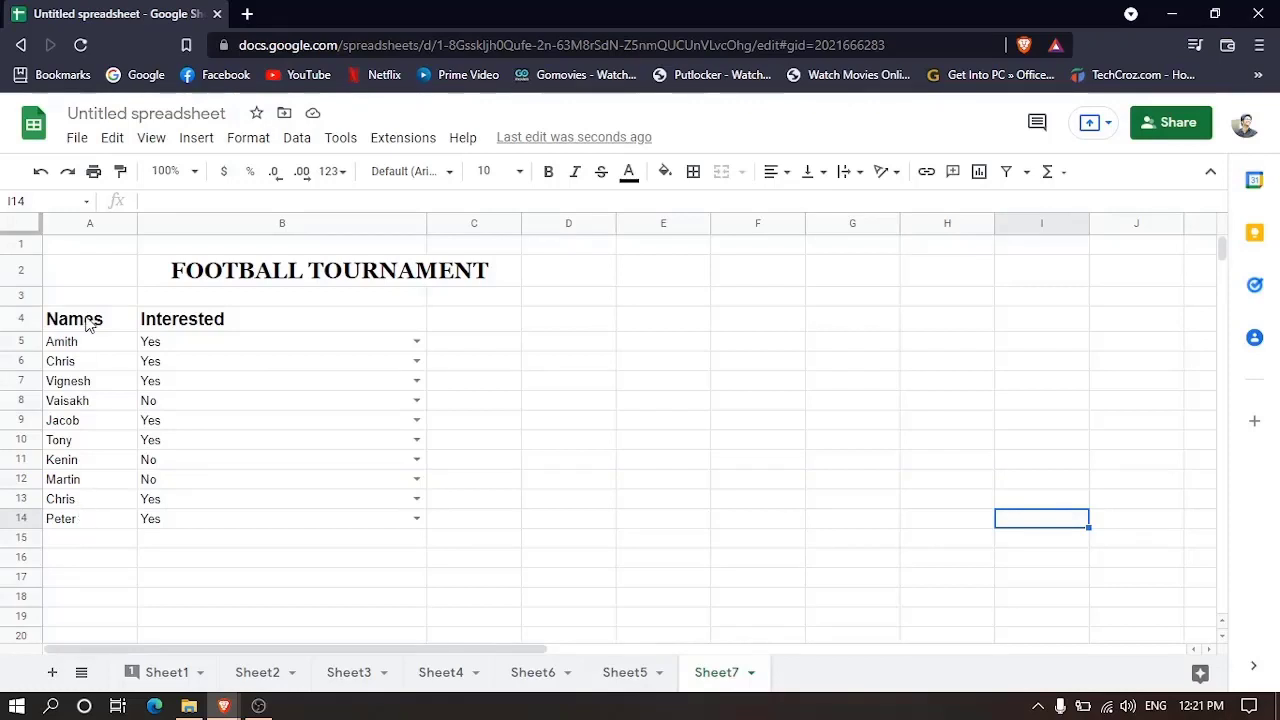
# Step: Remove duplicate rows from the range A4:B14, analyzing both columns A and B
pyautogui.moveTo(89, 323); pyautogui.dragTo(280, 527)
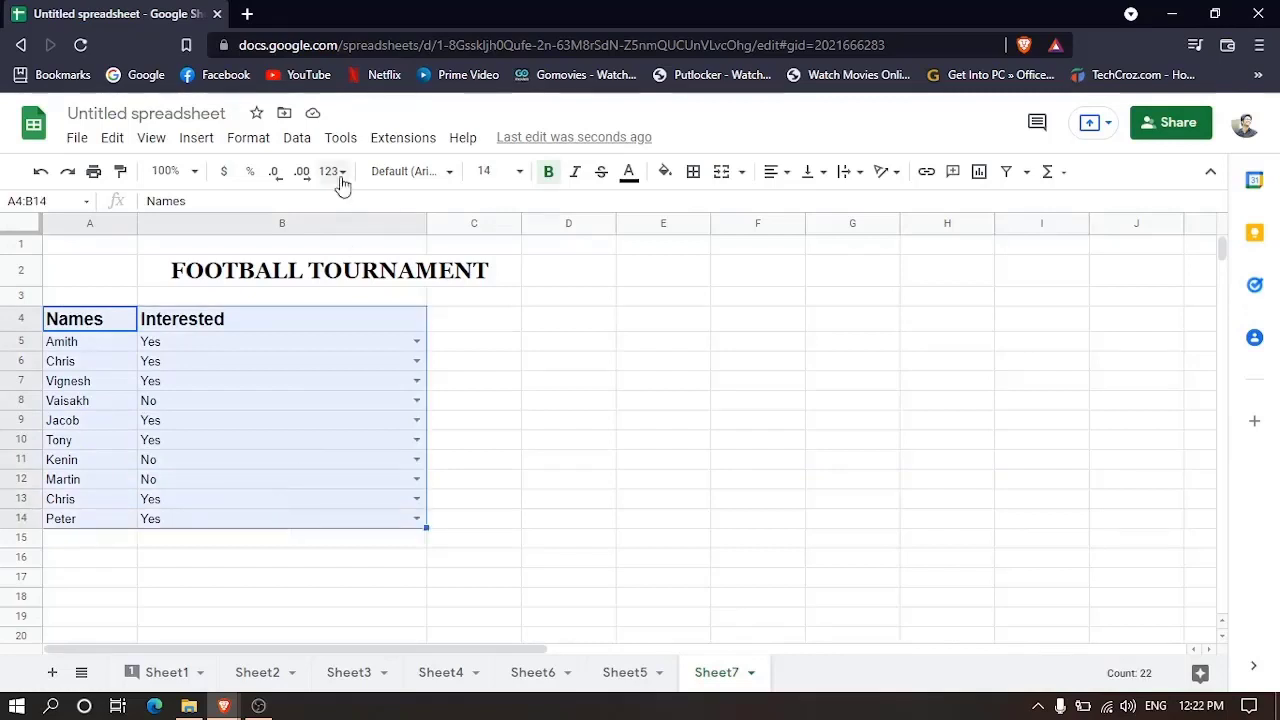
pyautogui.click(297, 139)
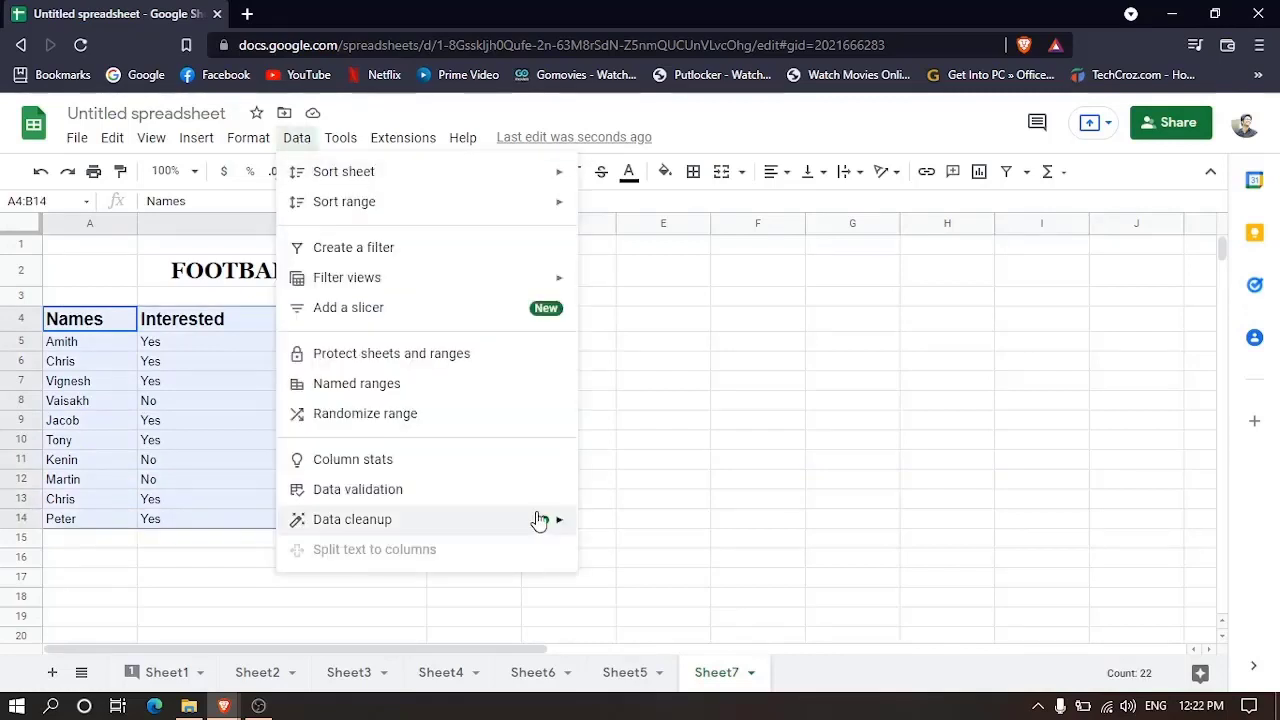
pyautogui.moveTo(537, 520)
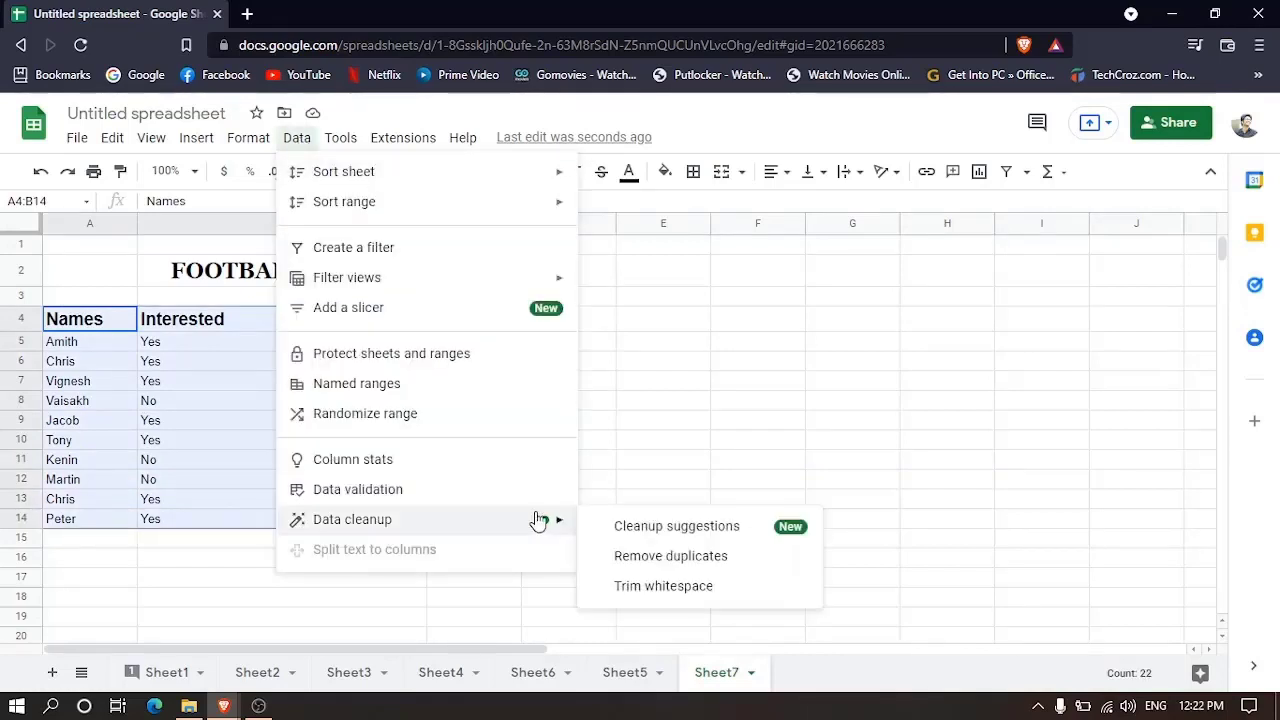
pyautogui.click(639, 558)
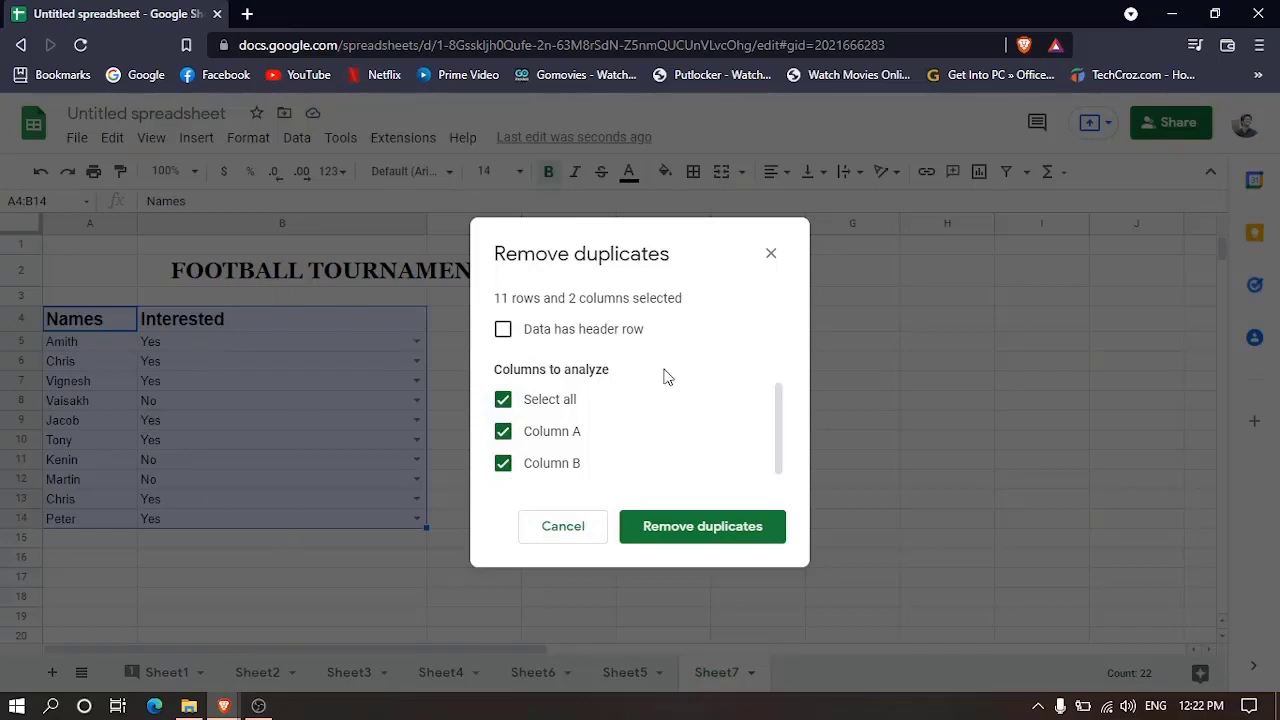
pyautogui.click(728, 527)
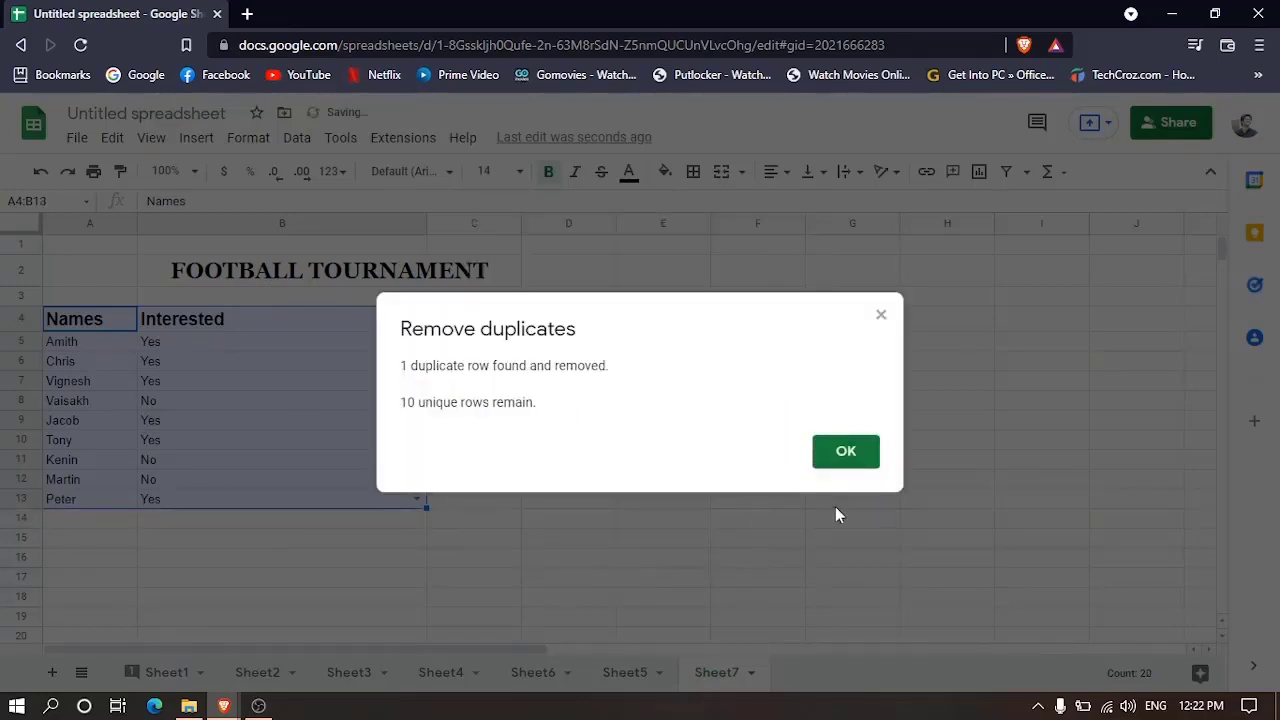
pyautogui.click(850, 452)
pyautogui.click(374, 576)
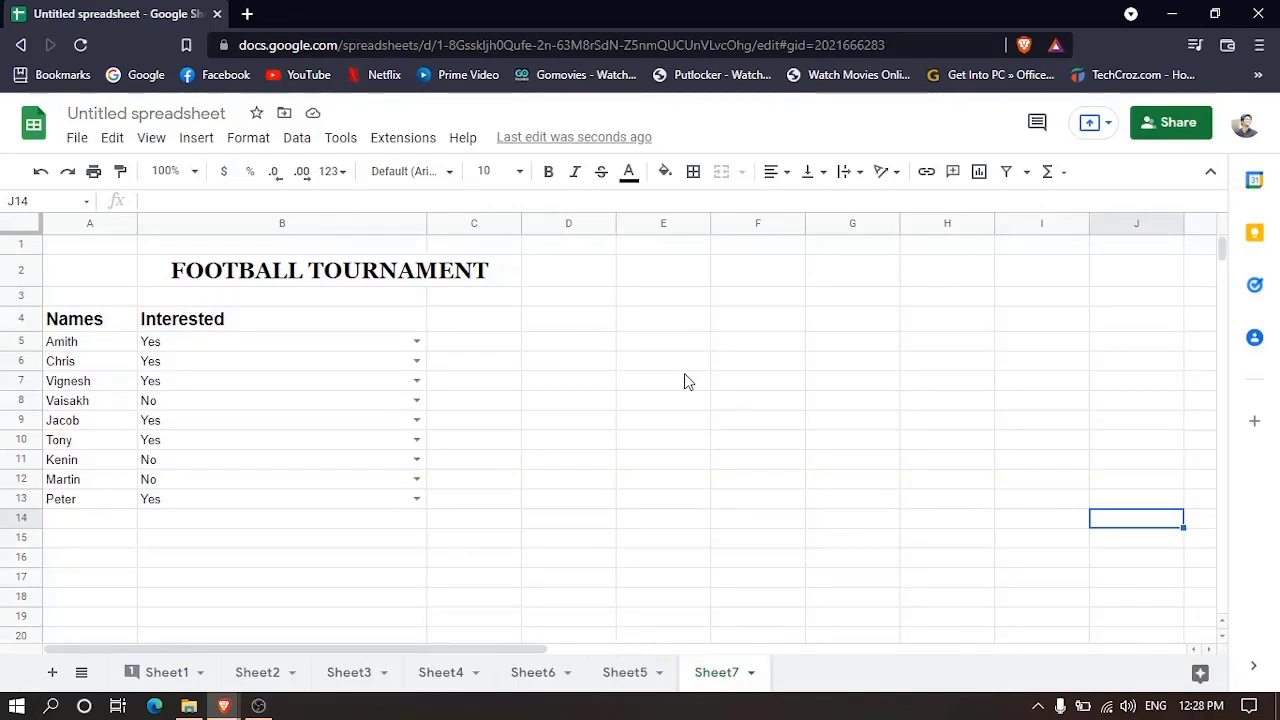
# Step: Sort the range A5:B13 by column A from A to Z, and re-sort it from Z to A
pyautogui.click(68, 348)
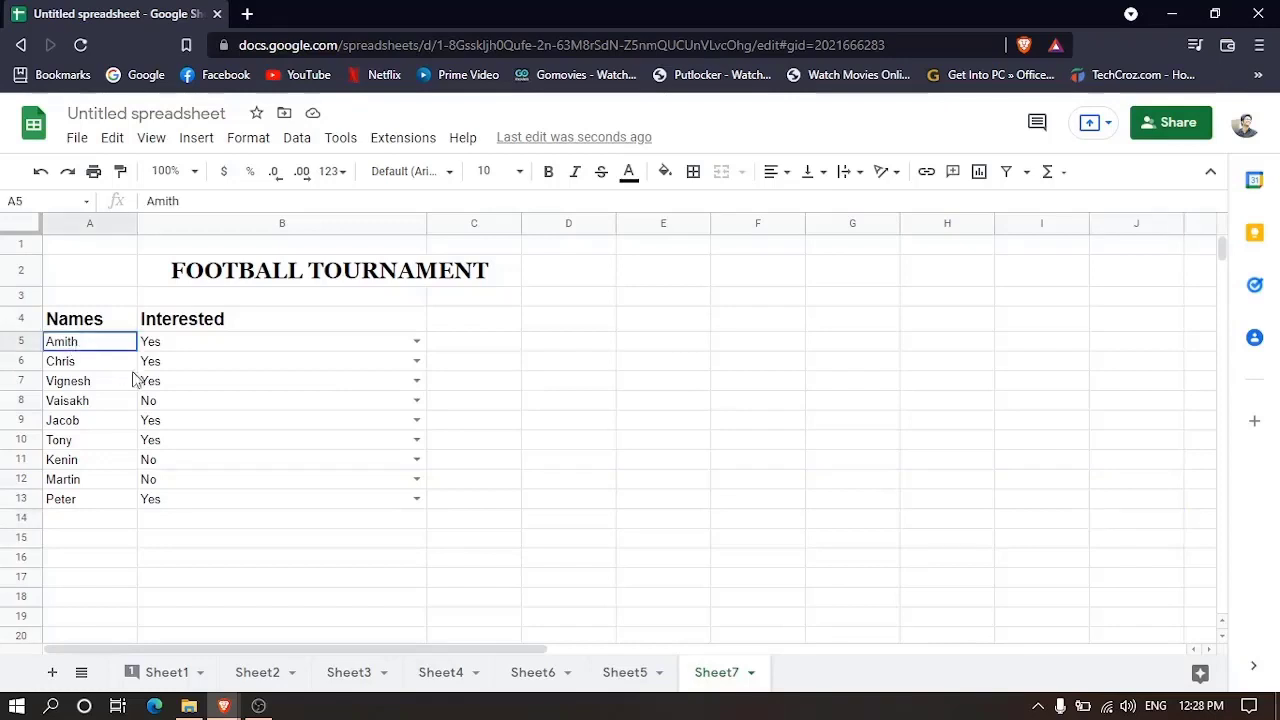
pyautogui.moveTo(135, 380); pyautogui.dragTo(233, 503)
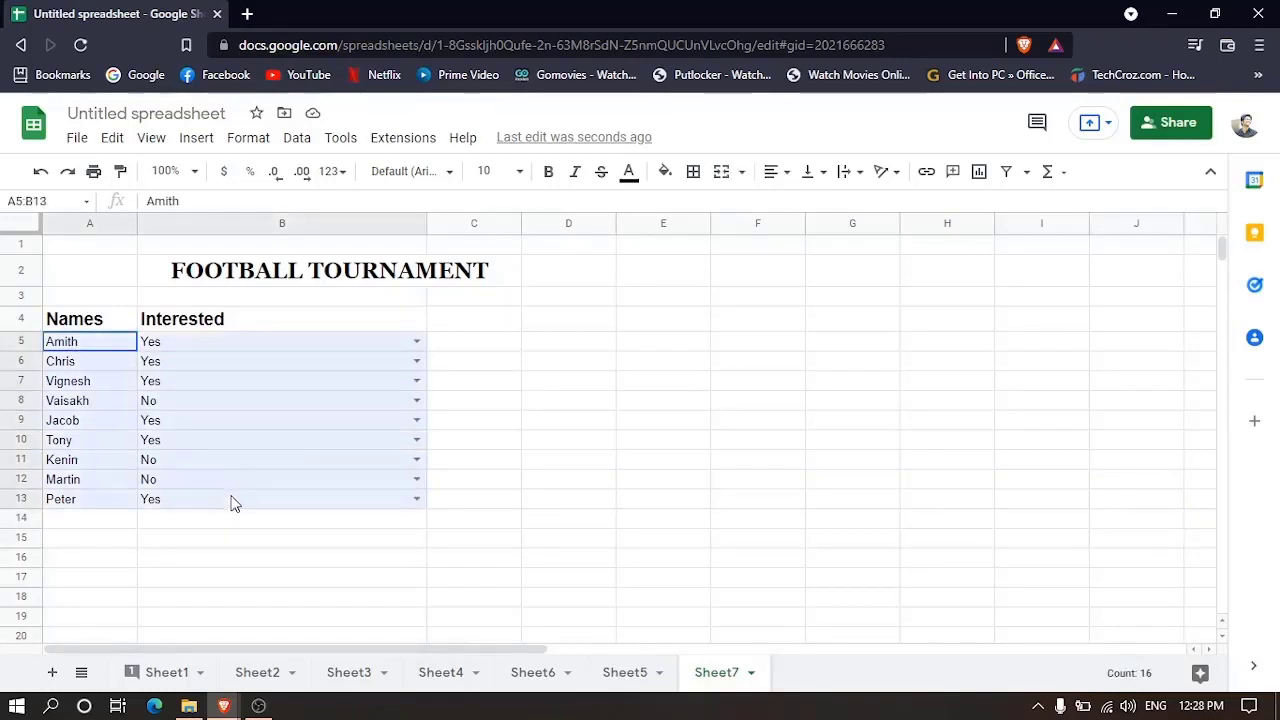
pyautogui.click(297, 137)
pyautogui.moveTo(346, 203)
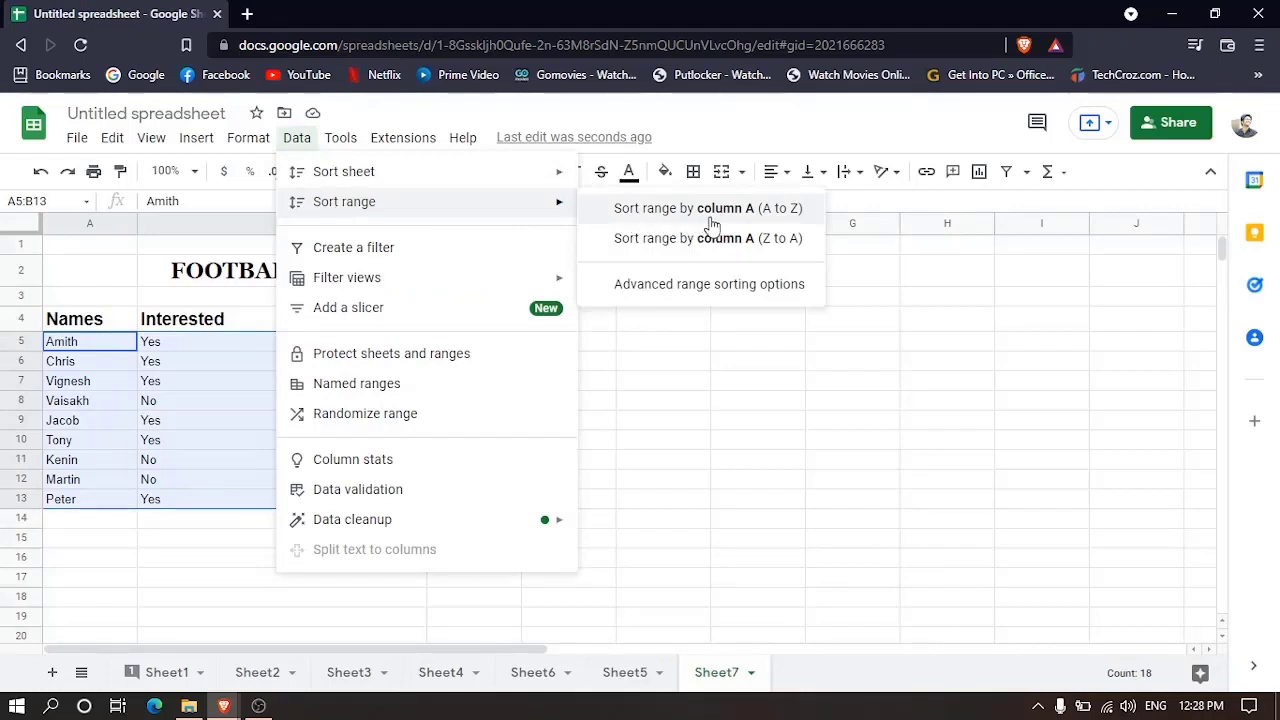
pyautogui.click(786, 212)
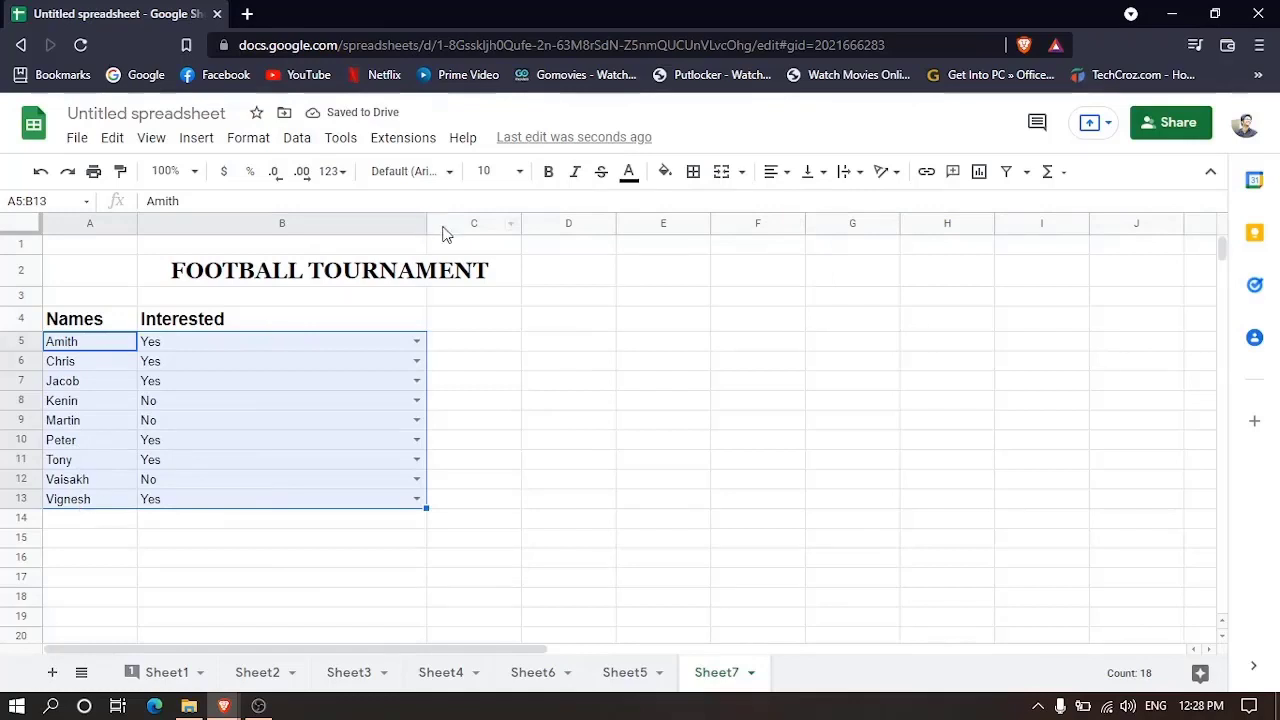
pyautogui.click(297, 139)
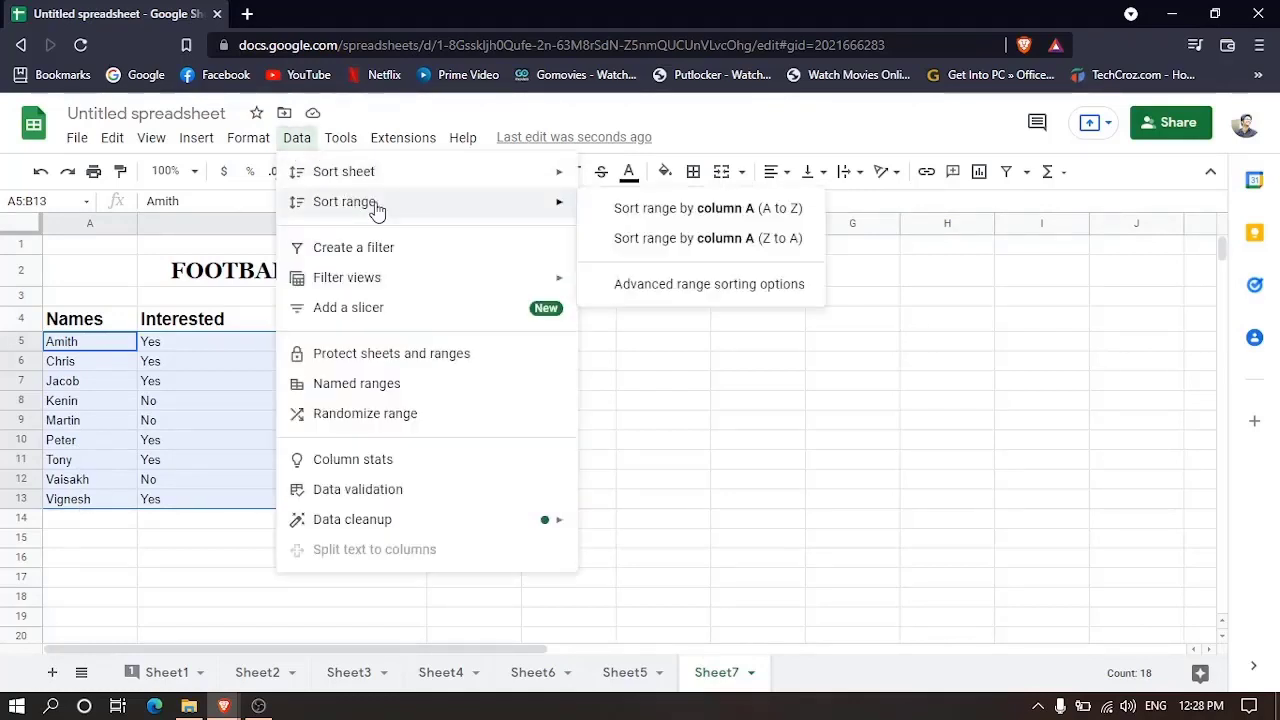
pyautogui.click(618, 238)
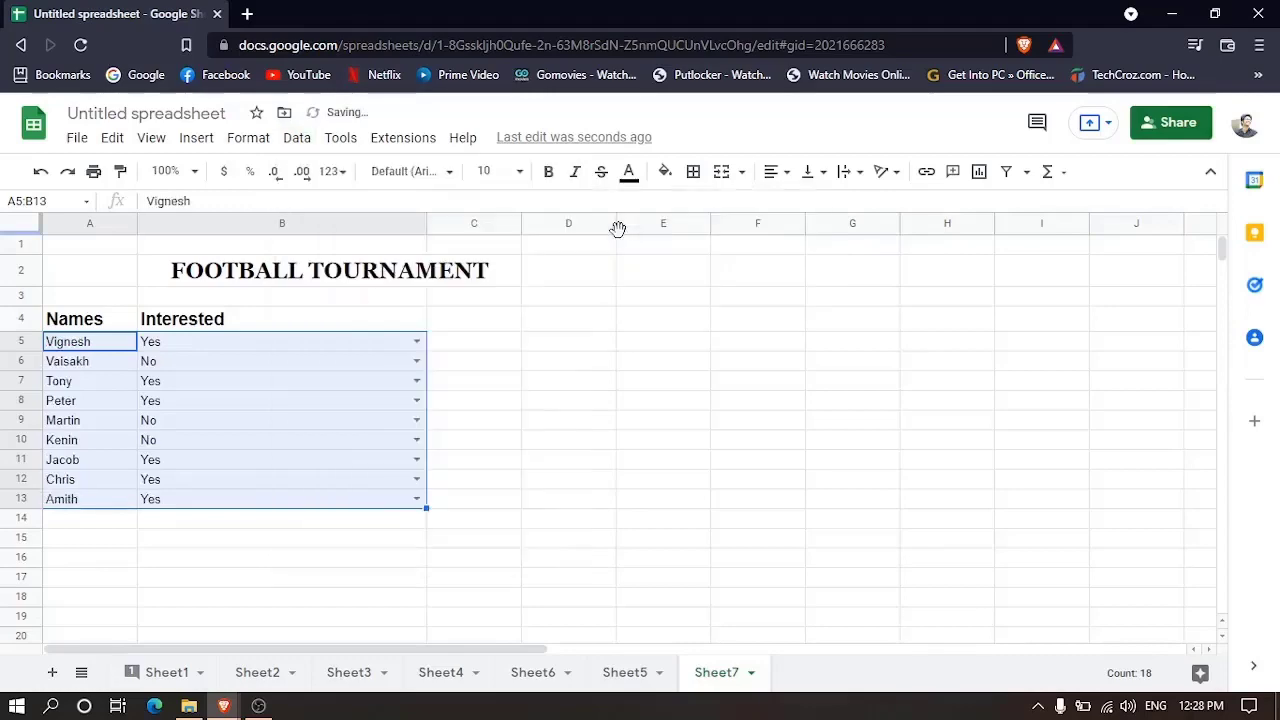
# Step: Examine the advanced range sorting options for A5:B13, including the sort column choices, and close them without sorting
pyautogui.click(300, 140)
pyautogui.moveTo(376, 205)
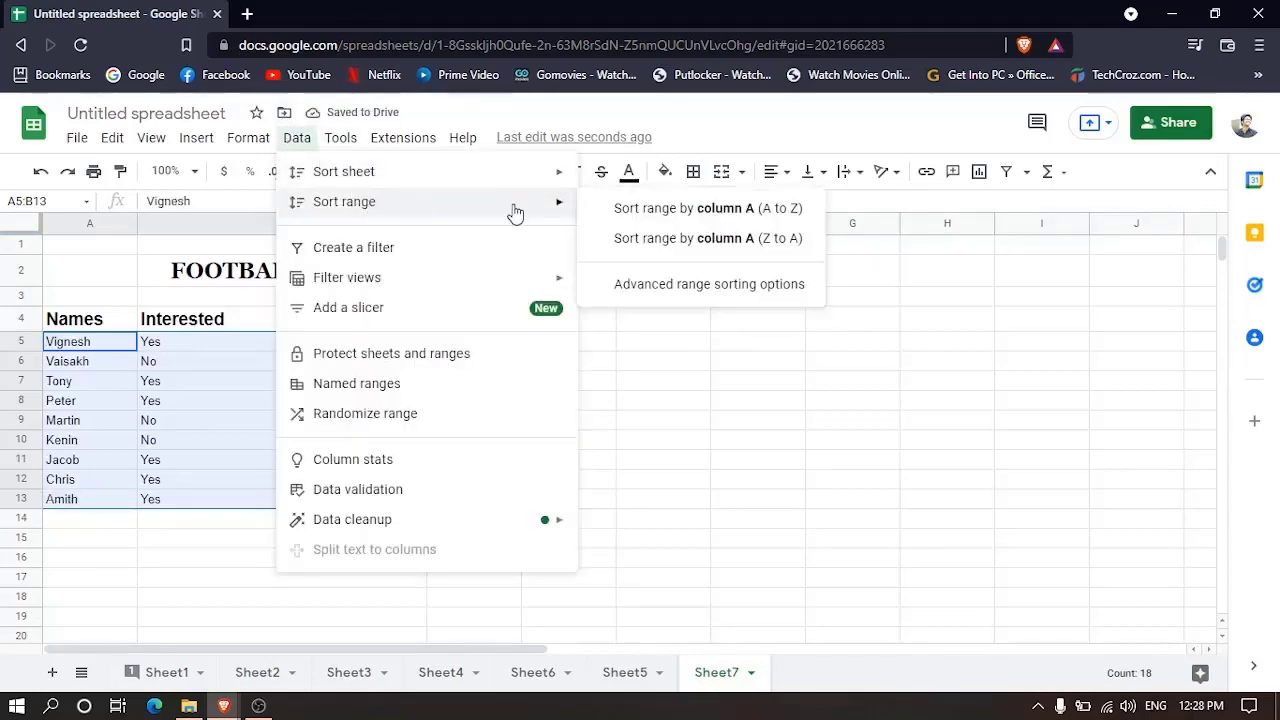
pyautogui.click(640, 291)
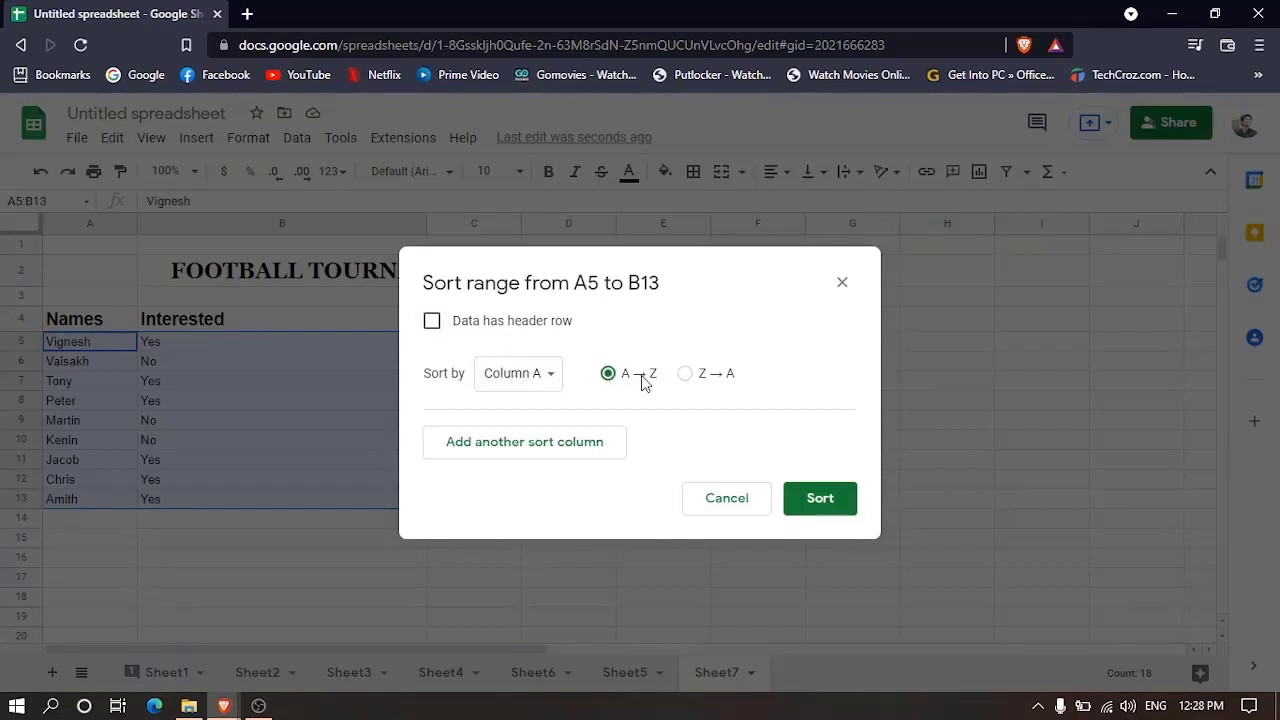
pyautogui.click(531, 385)
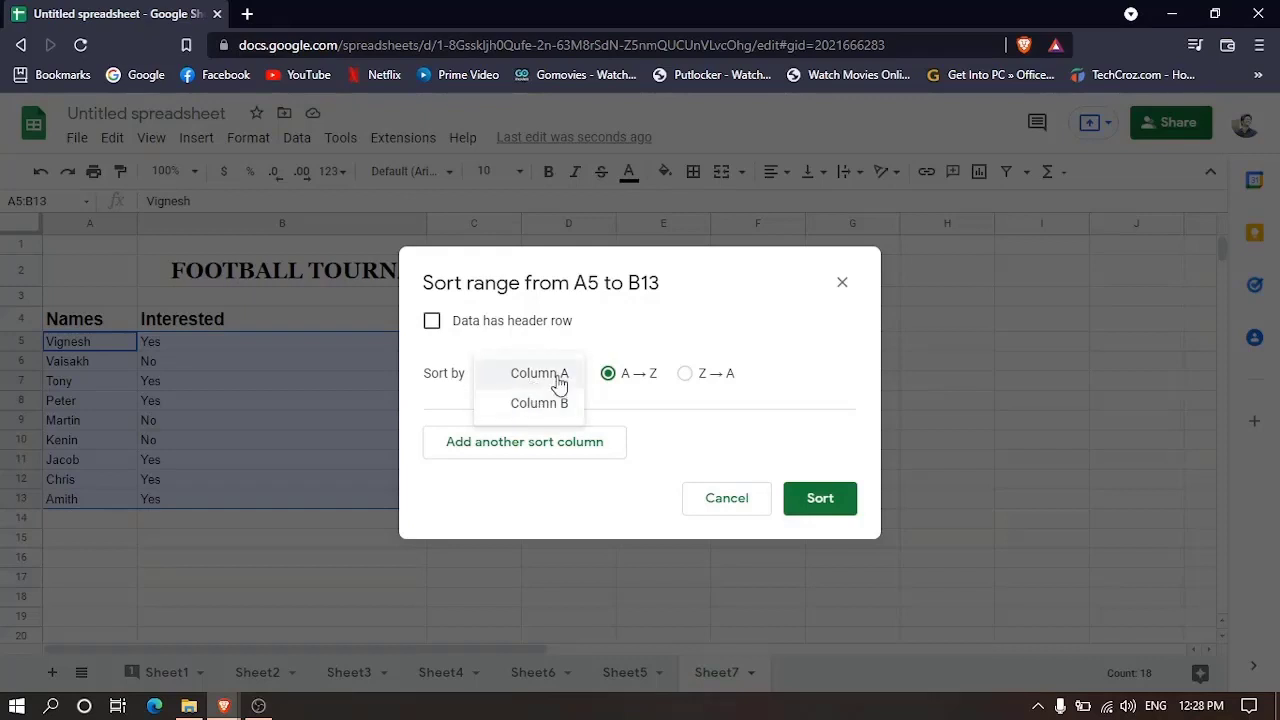
pyautogui.click(569, 375)
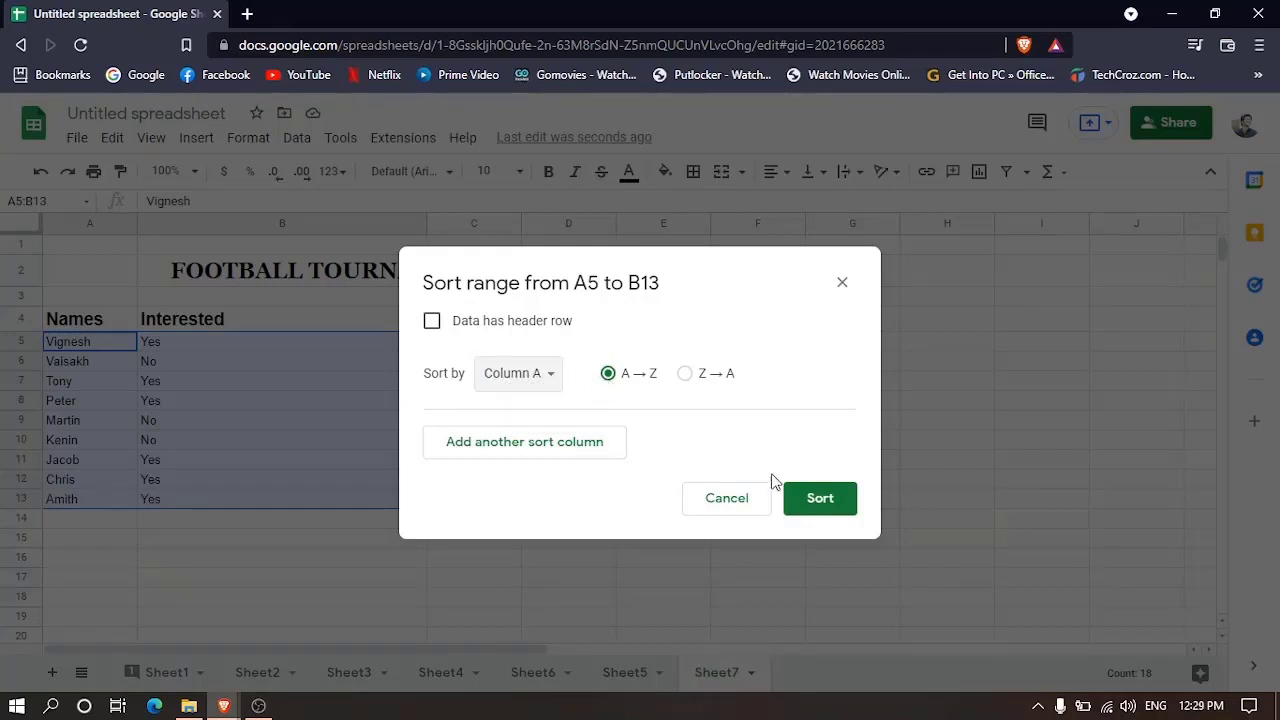
pyautogui.click(843, 286)
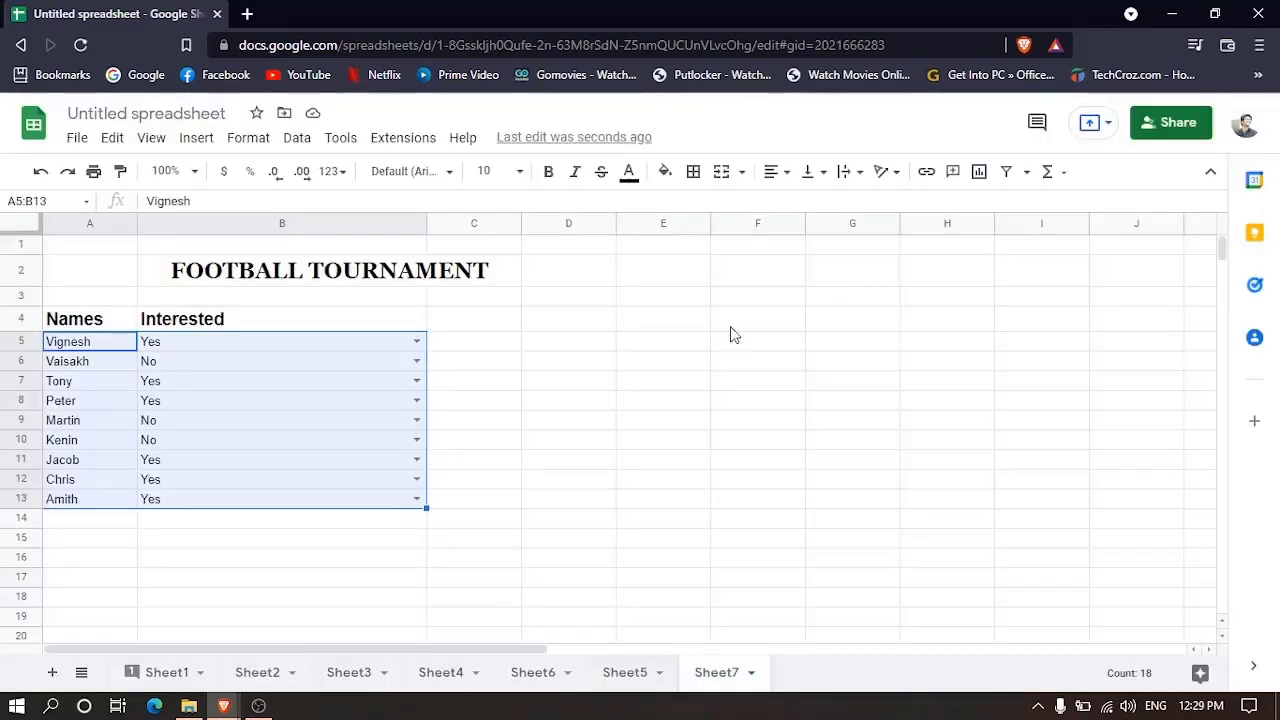